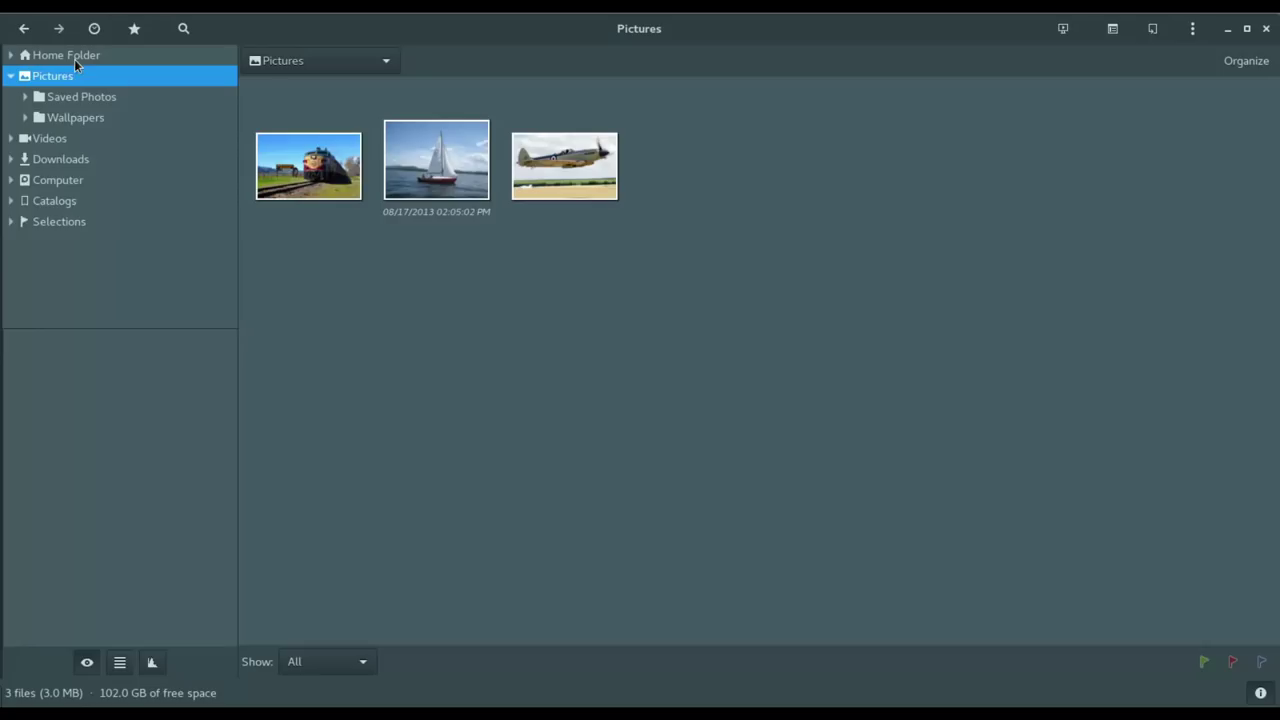
Peek into Saved Photos, return to Pictures, and view the airplane photo full-size.
click(65, 95)
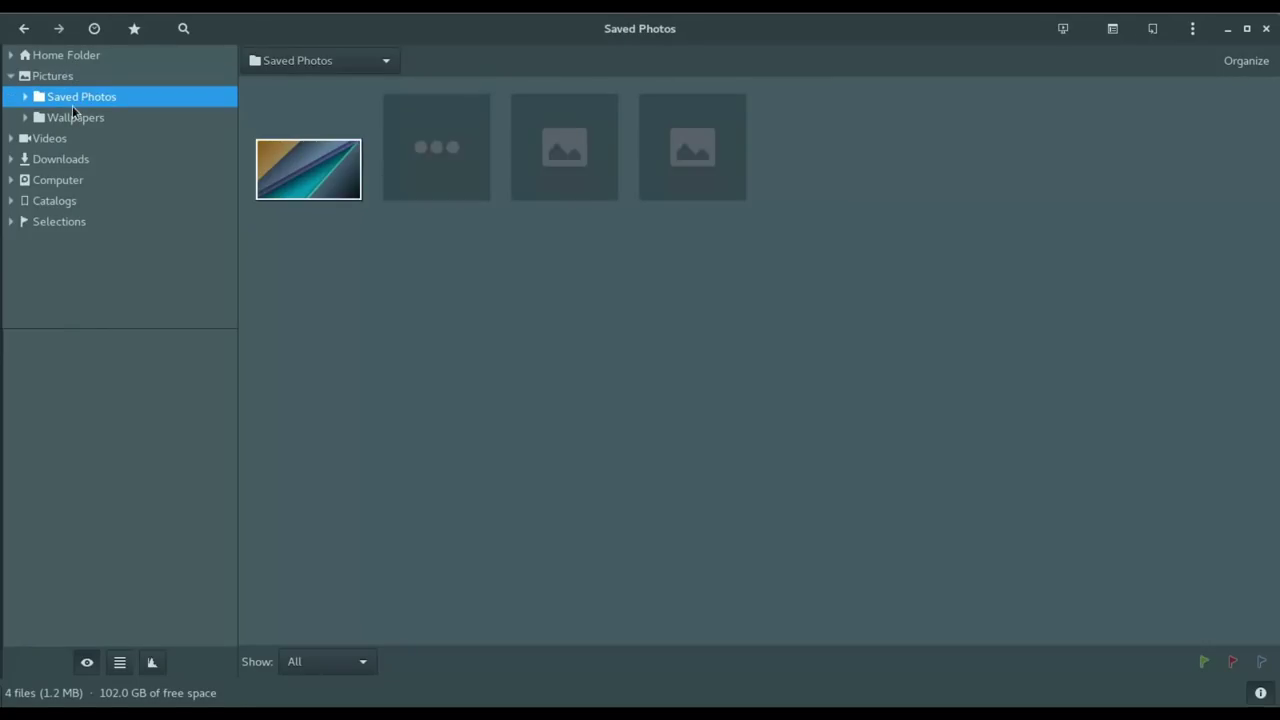
click(55, 79)
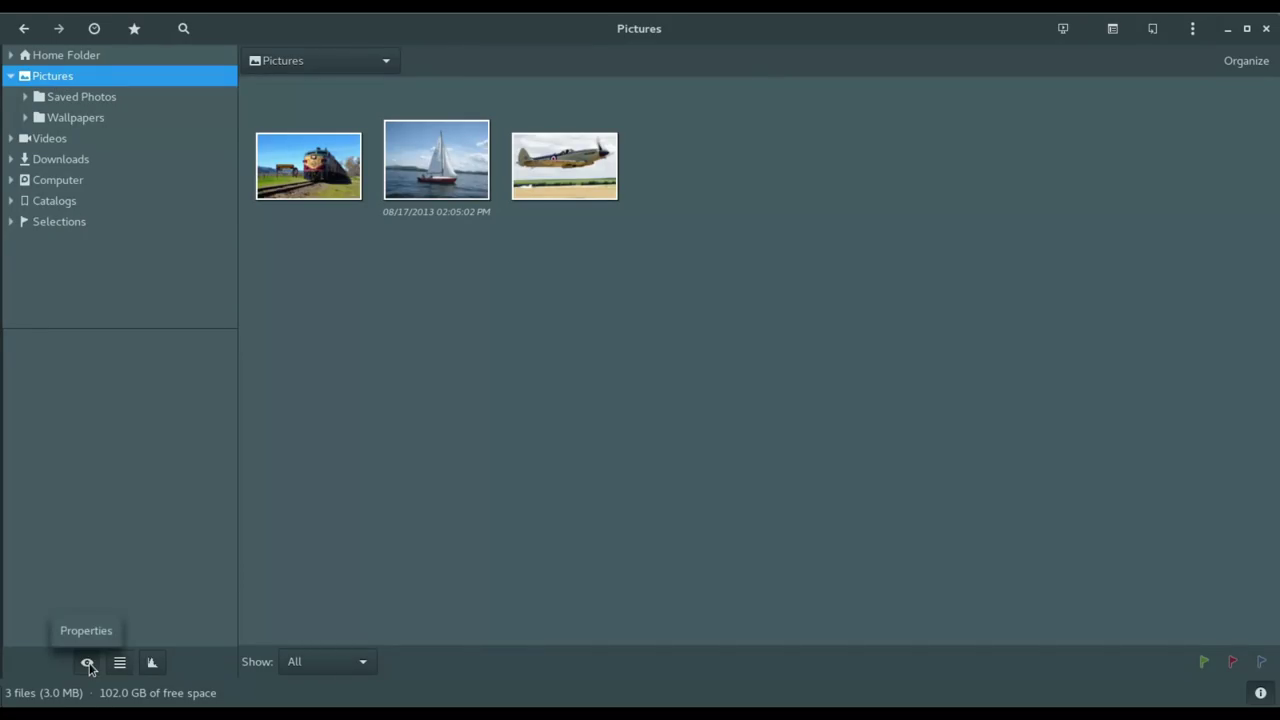
click(550, 194)
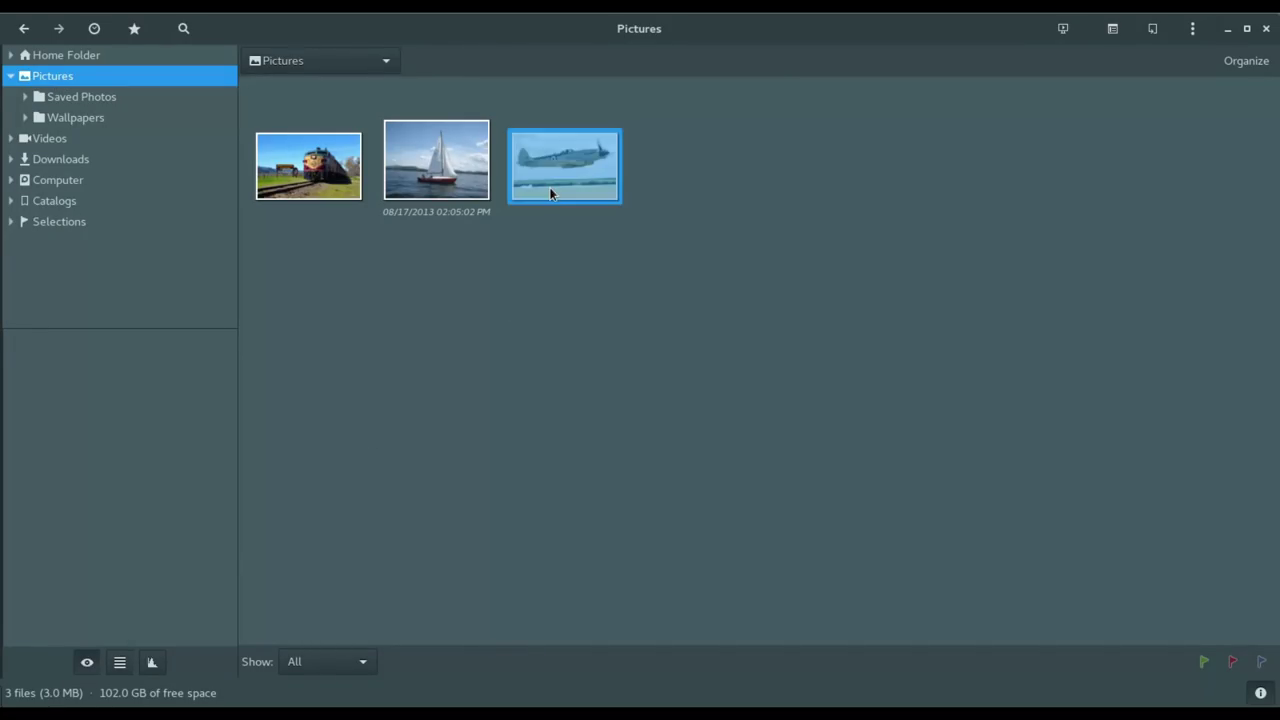
double_click(550, 194)
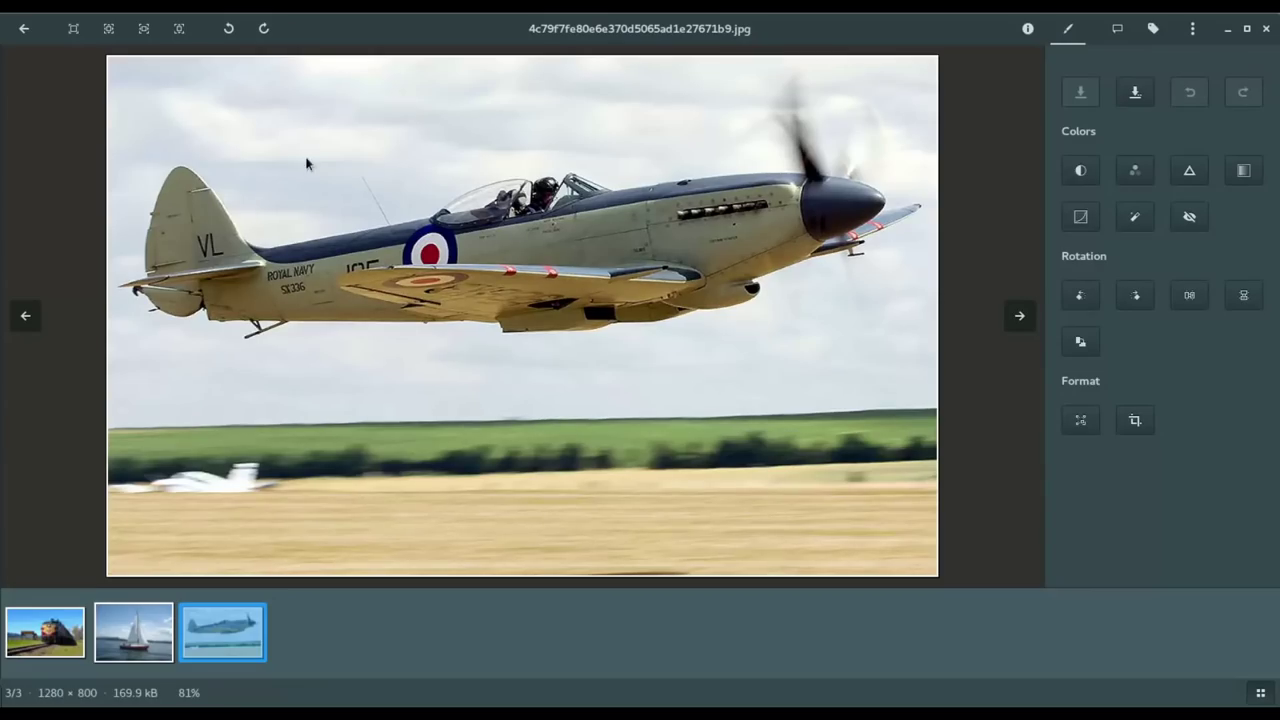
click(23, 28)
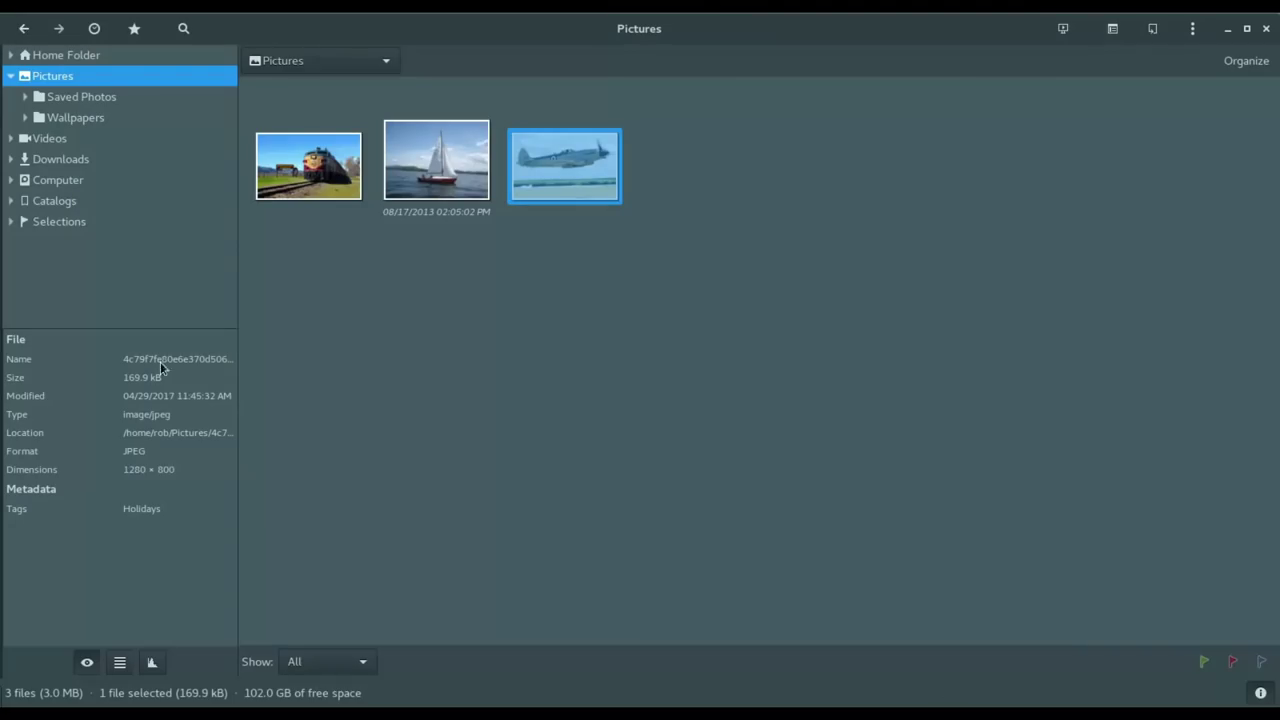
Show the airplane photo's properties and scroll its metadata: 1280 × 800 JPEG, 169.9 kB, tagged Holidays.
click(120, 664)
scroll(184, 490, down, 3)
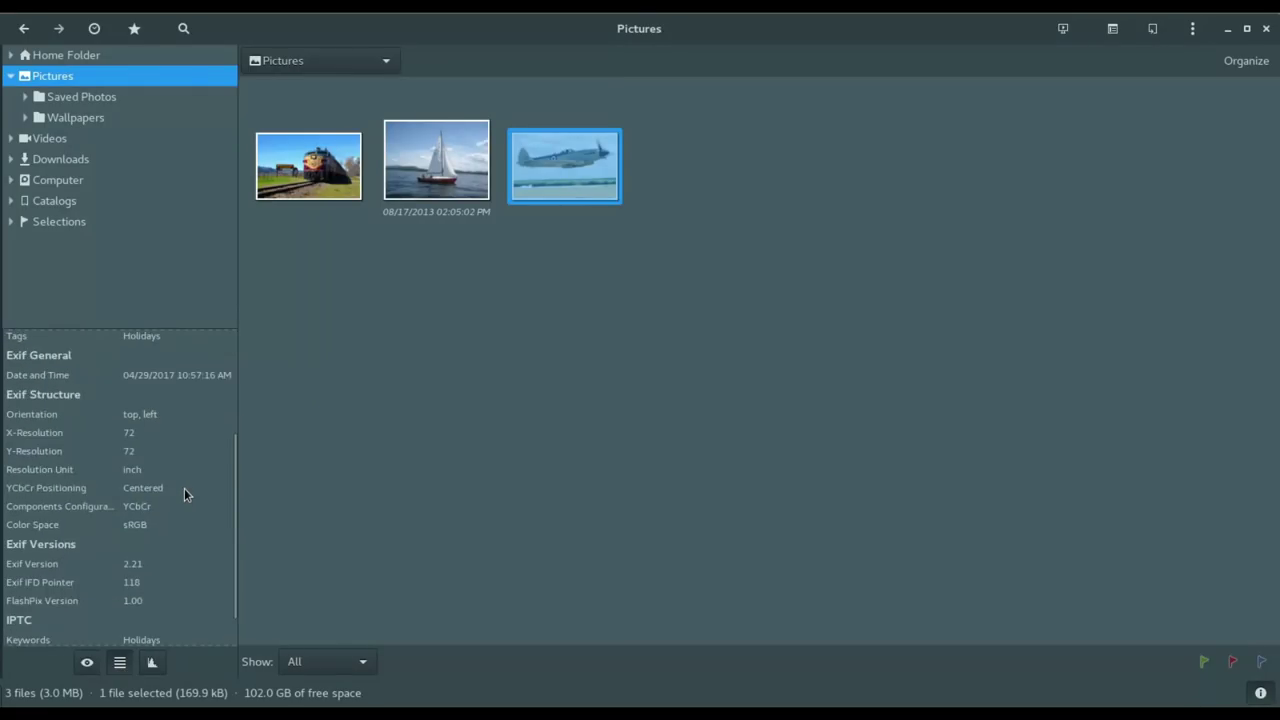
scroll(184, 493, down, 1)
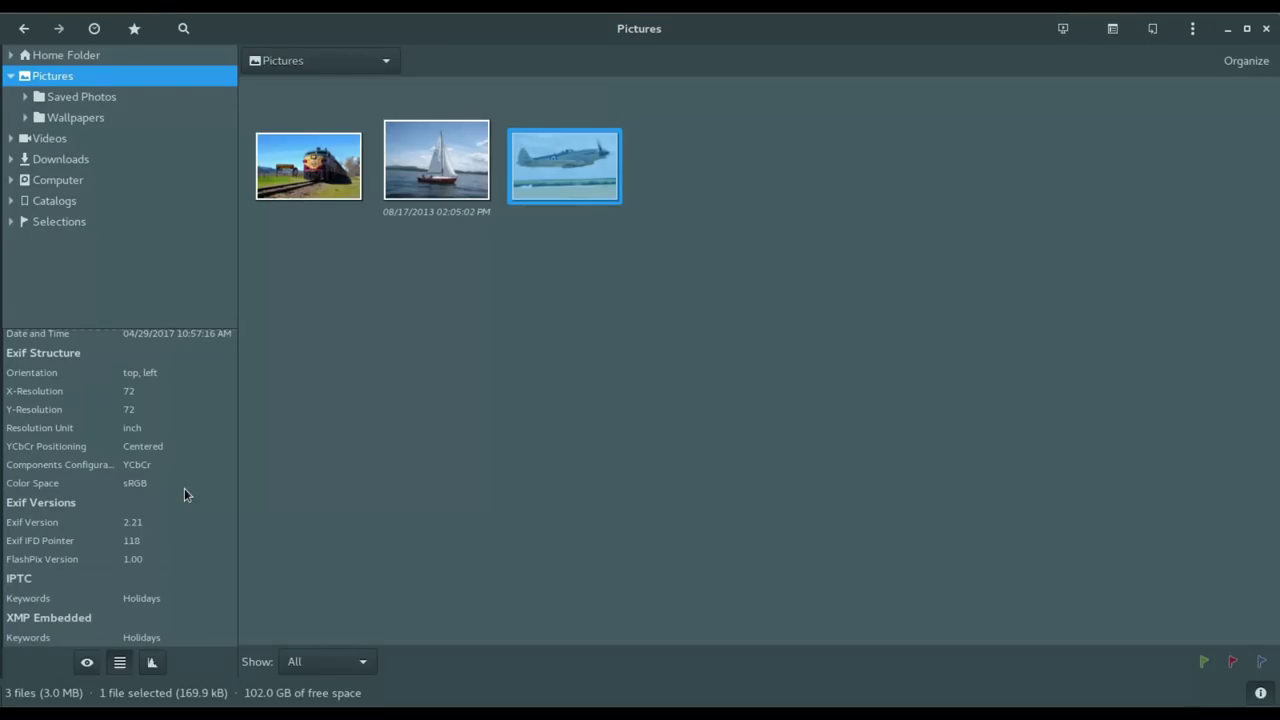
scroll(184, 493, up, 5)
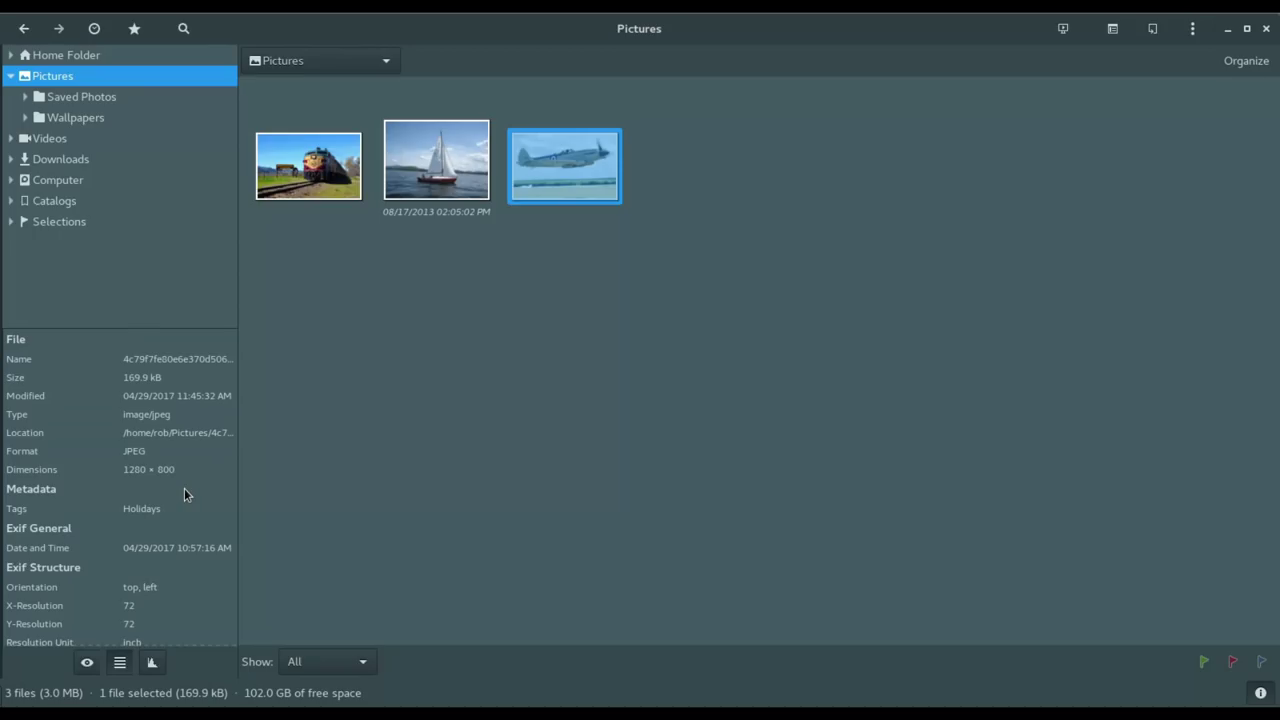
scroll(184, 493, down, 4)
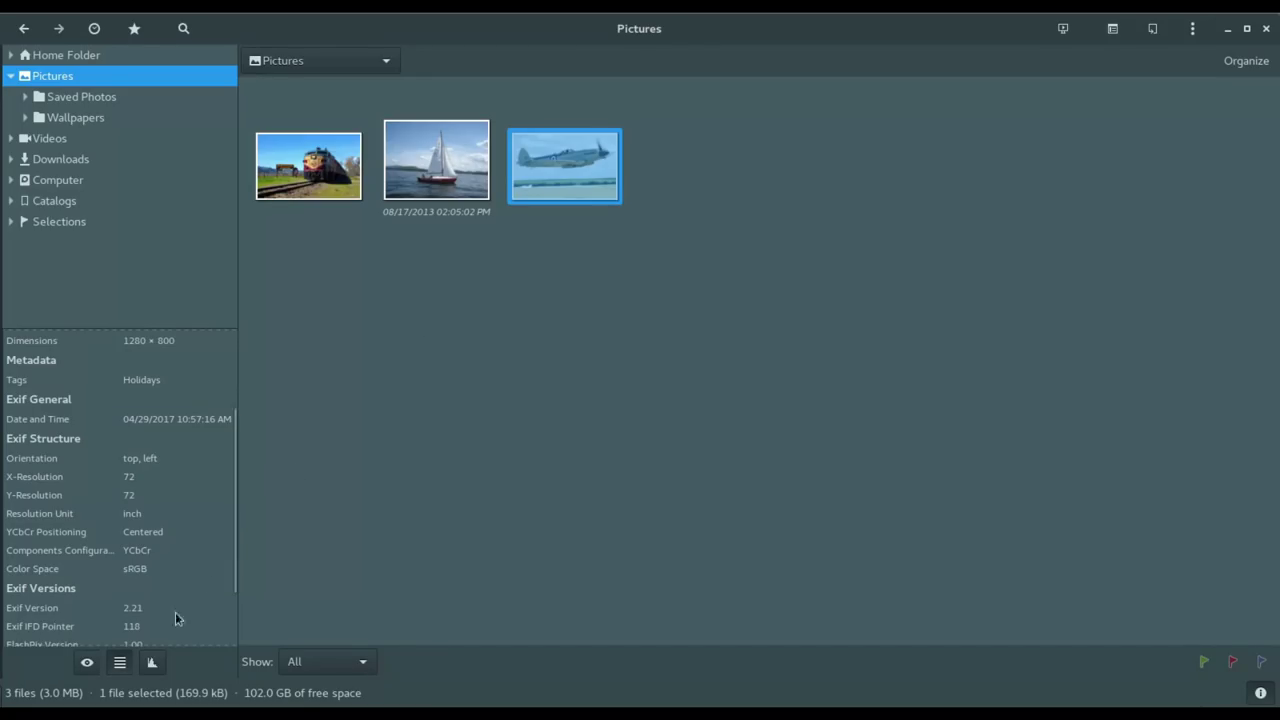
Show the colour histogram and compare the sailboat, train and airplane photos' histograms.
click(152, 663)
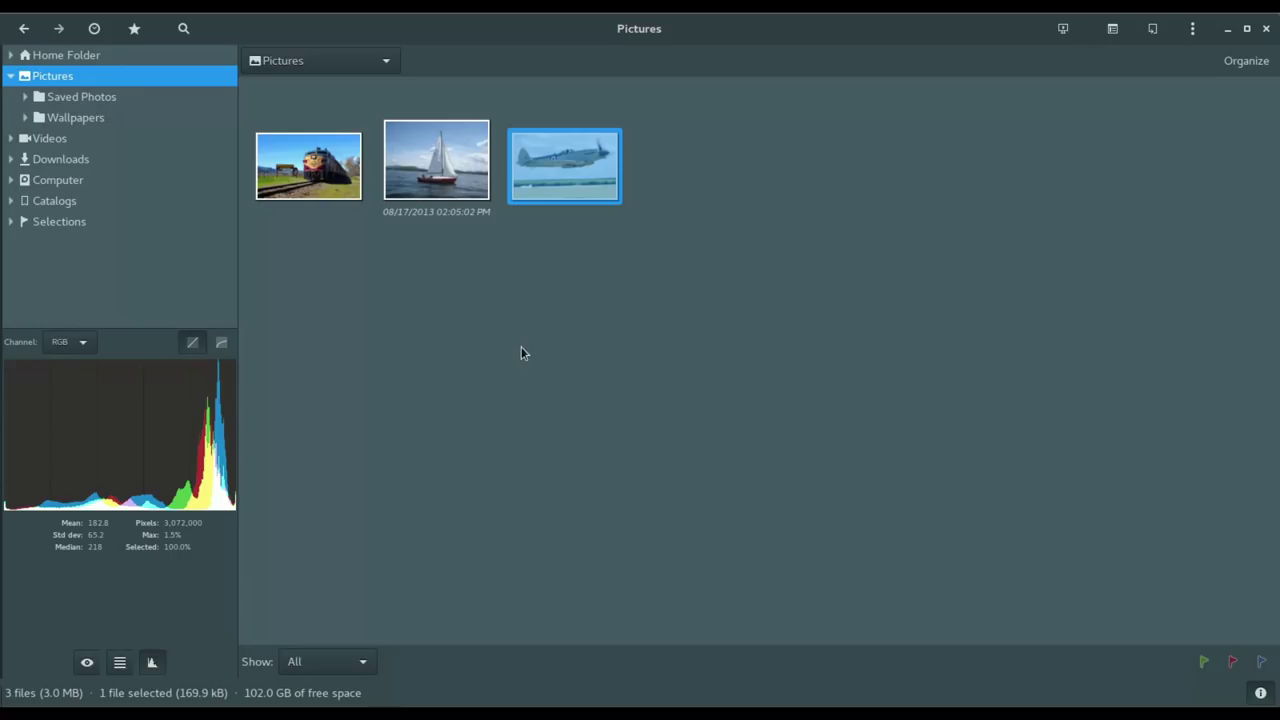
key(Left)
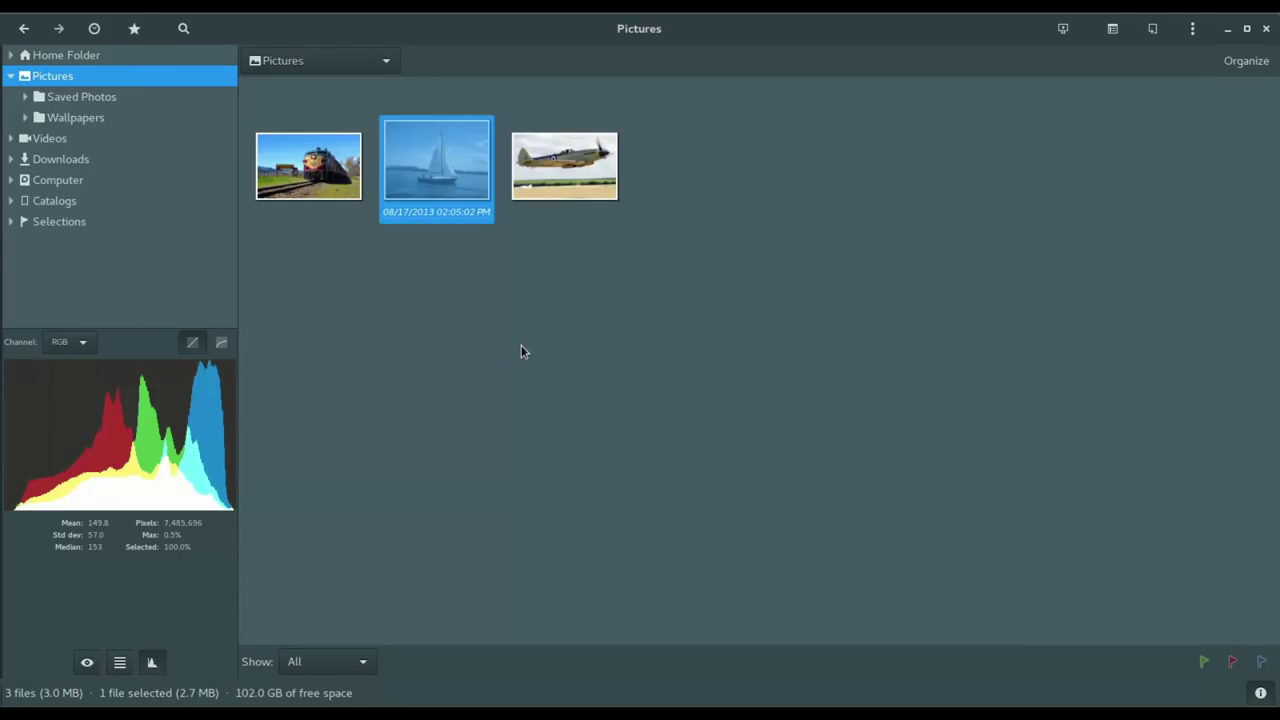
key(Left)
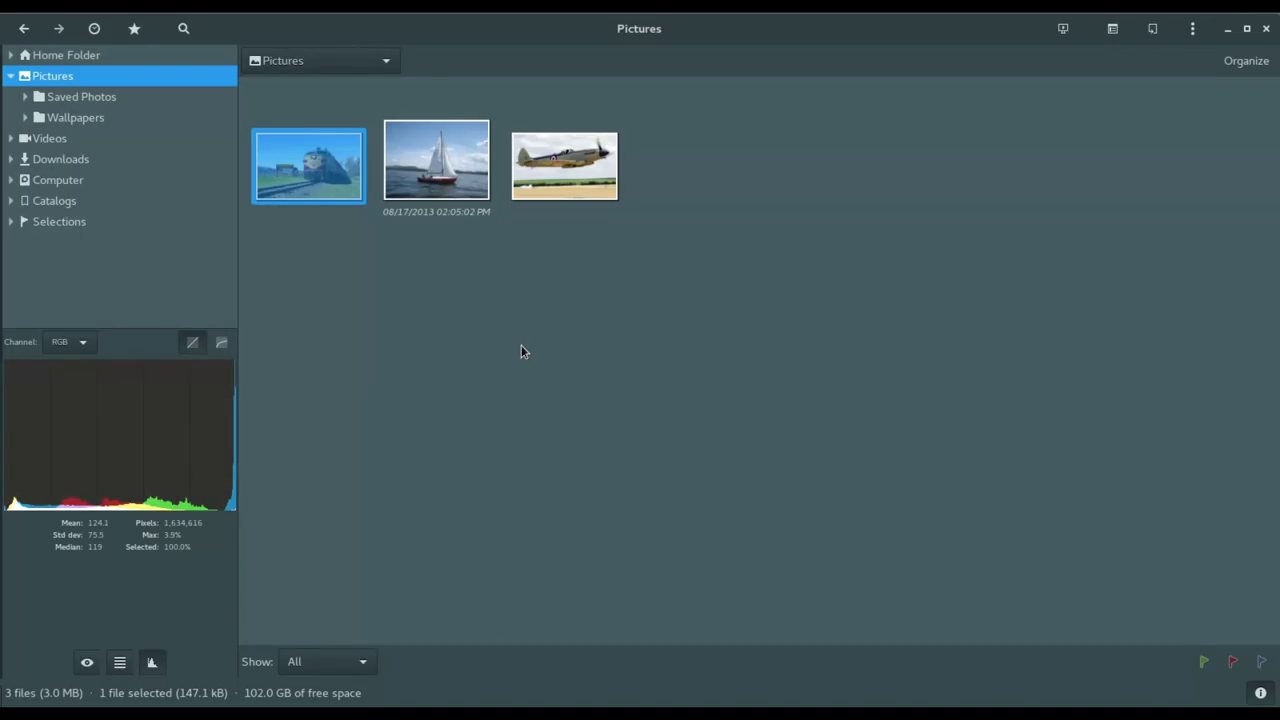
key(Right)
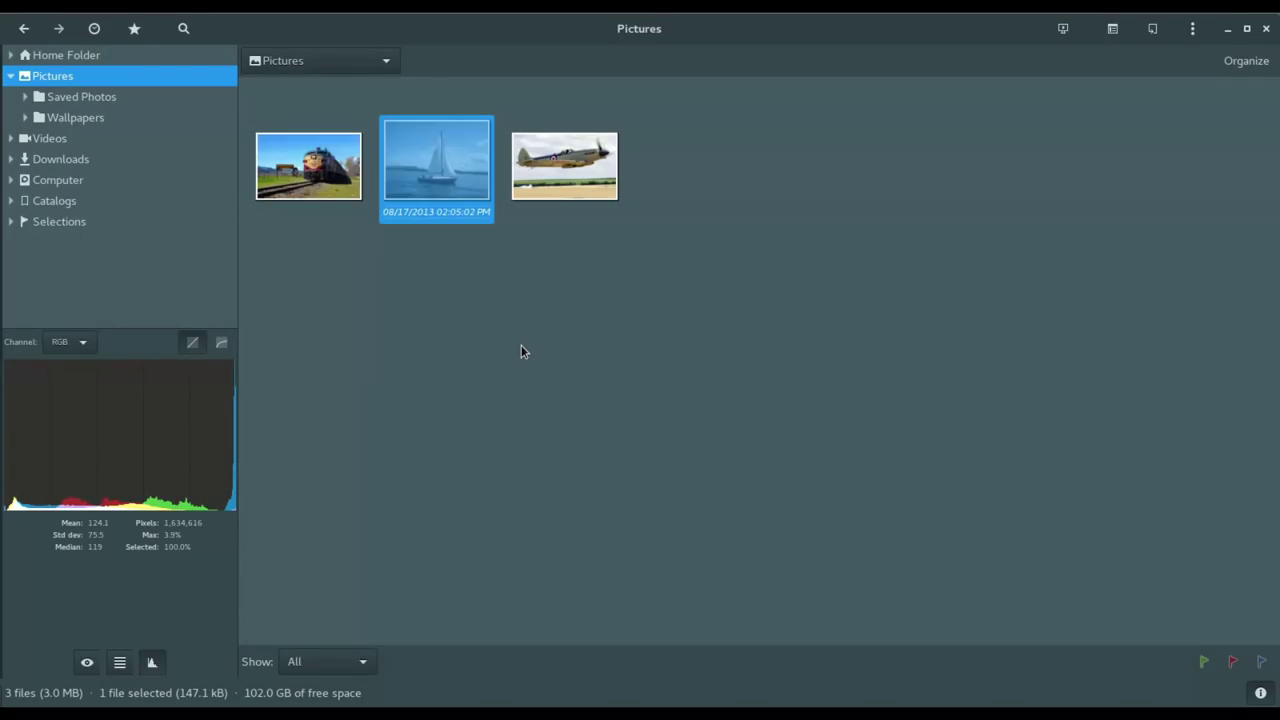
key(Right)
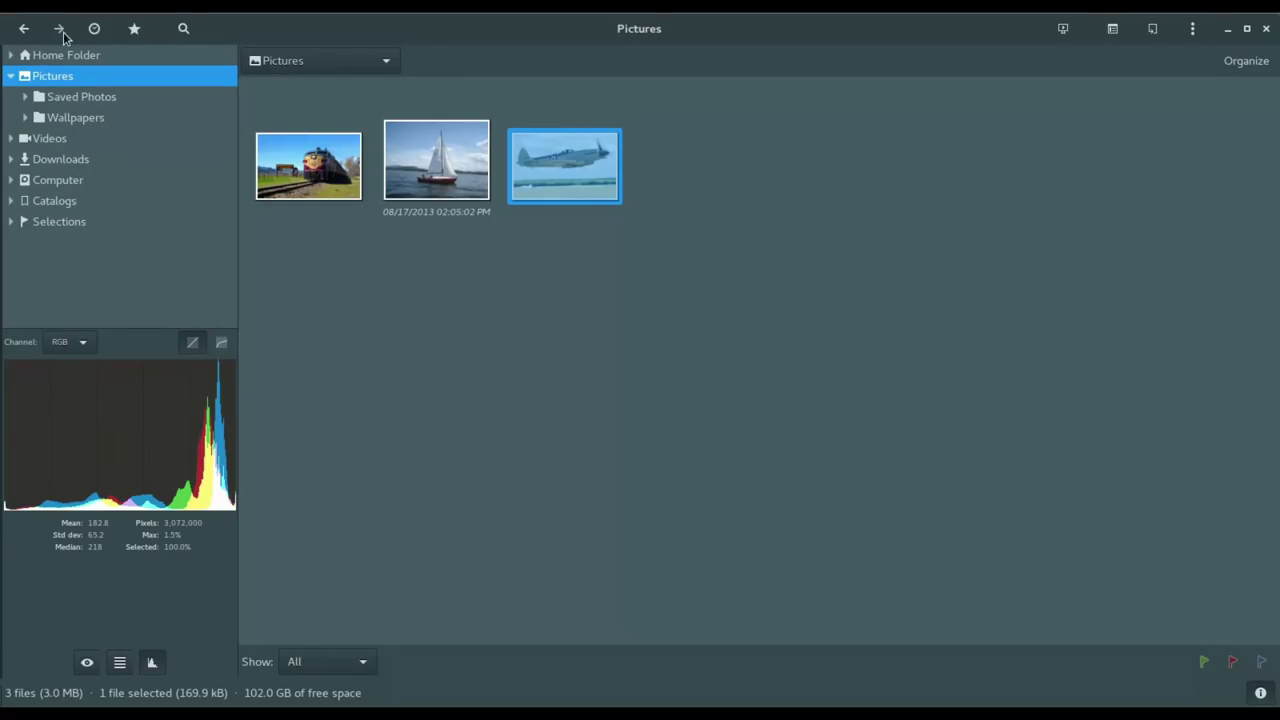
Go back to Saved Photos and forward to Pictures, reviewing the recent-locations and bookmarks lists.
click(24, 28)
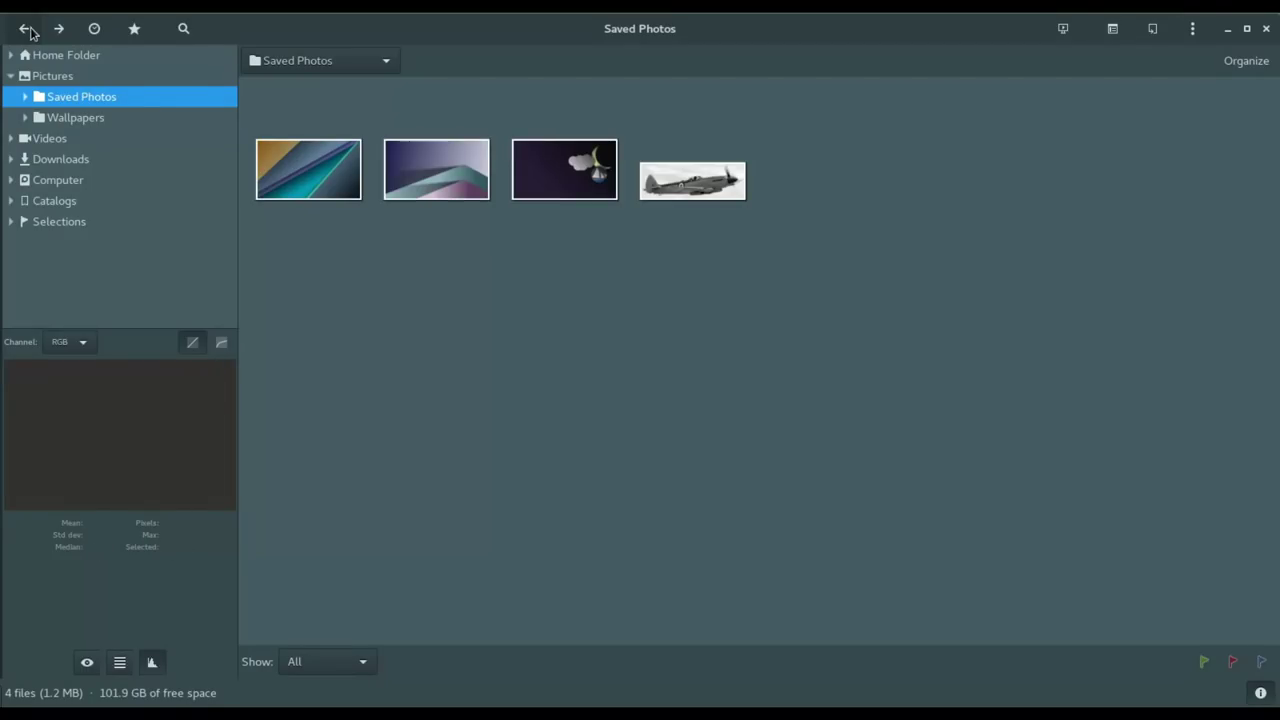
click(66, 36)
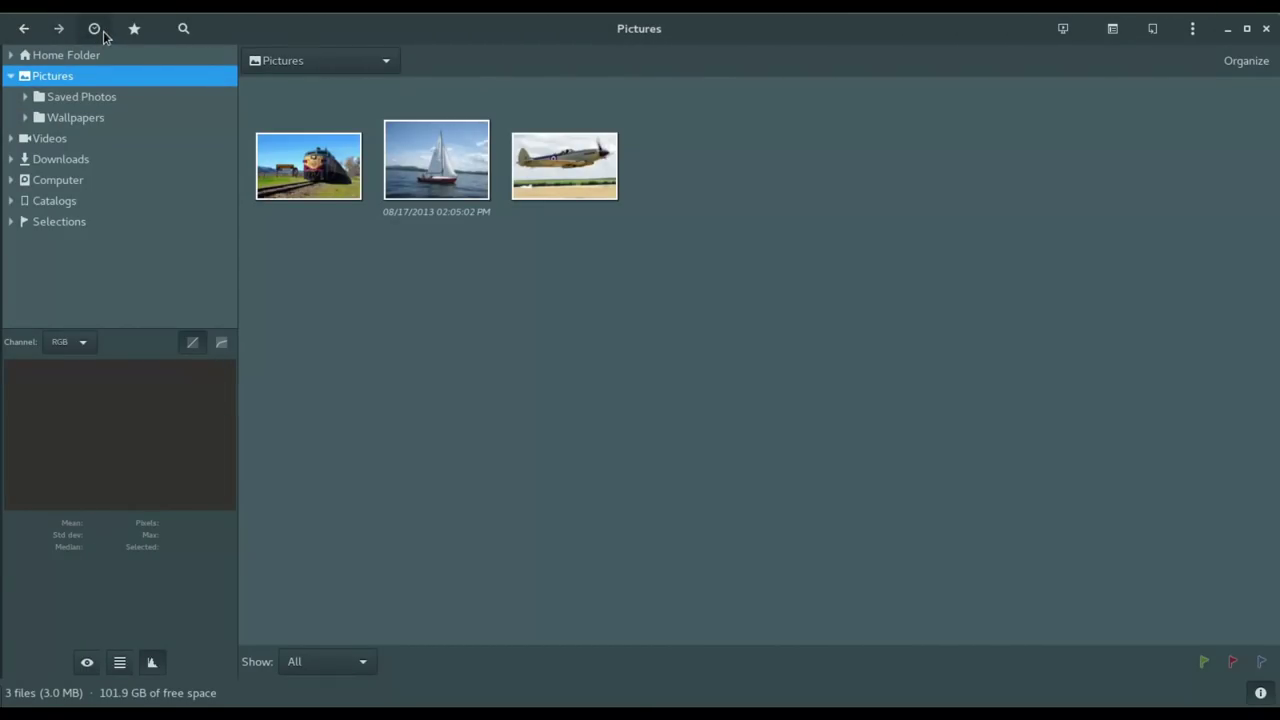
click(102, 34)
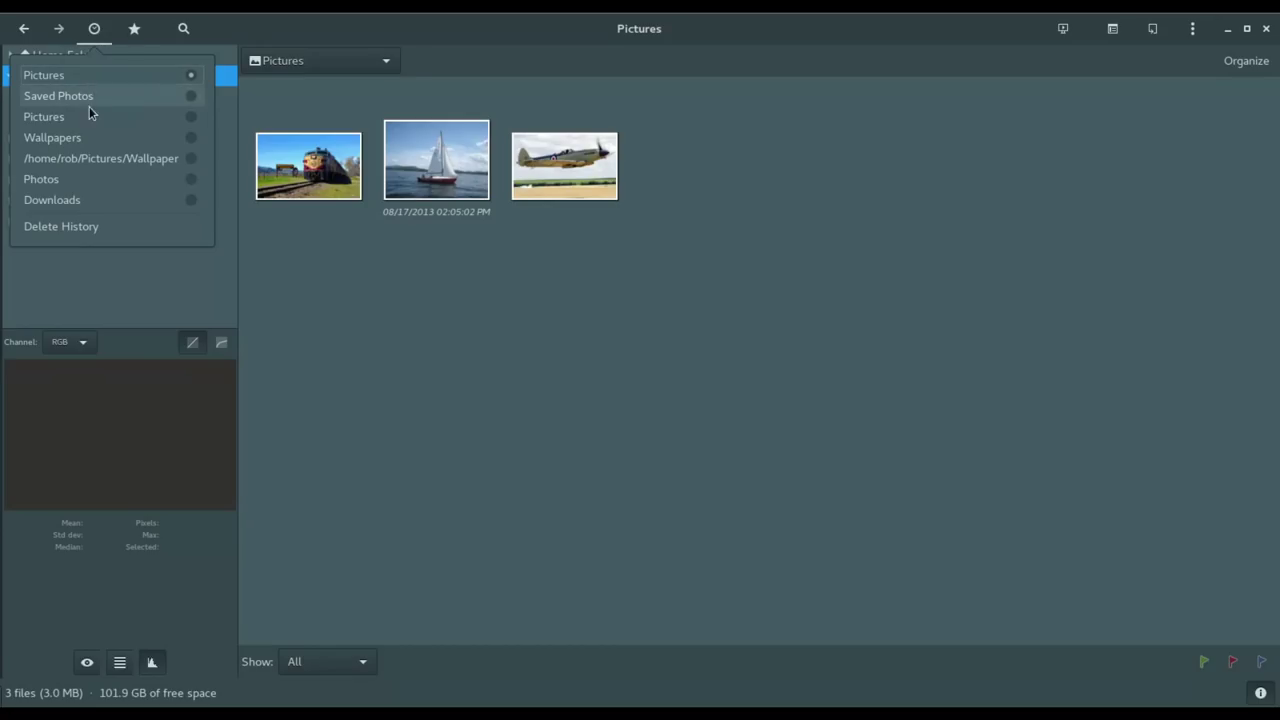
click(96, 31)
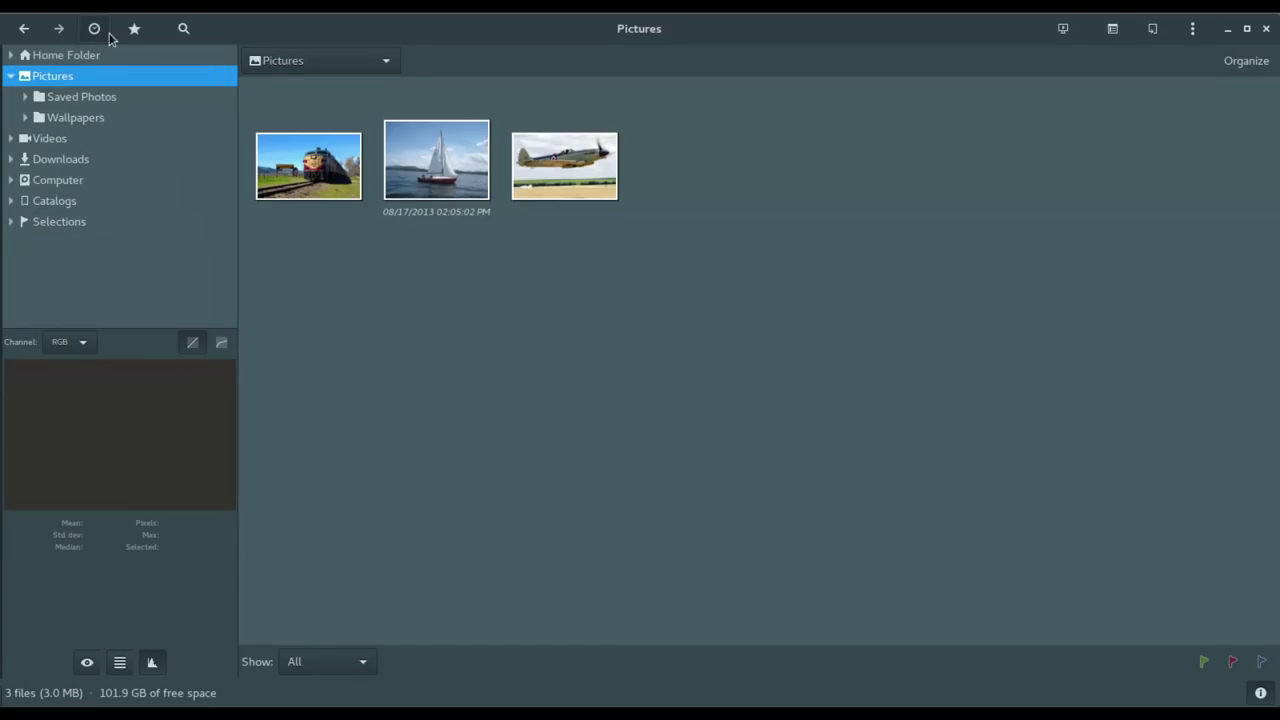
click(135, 31)
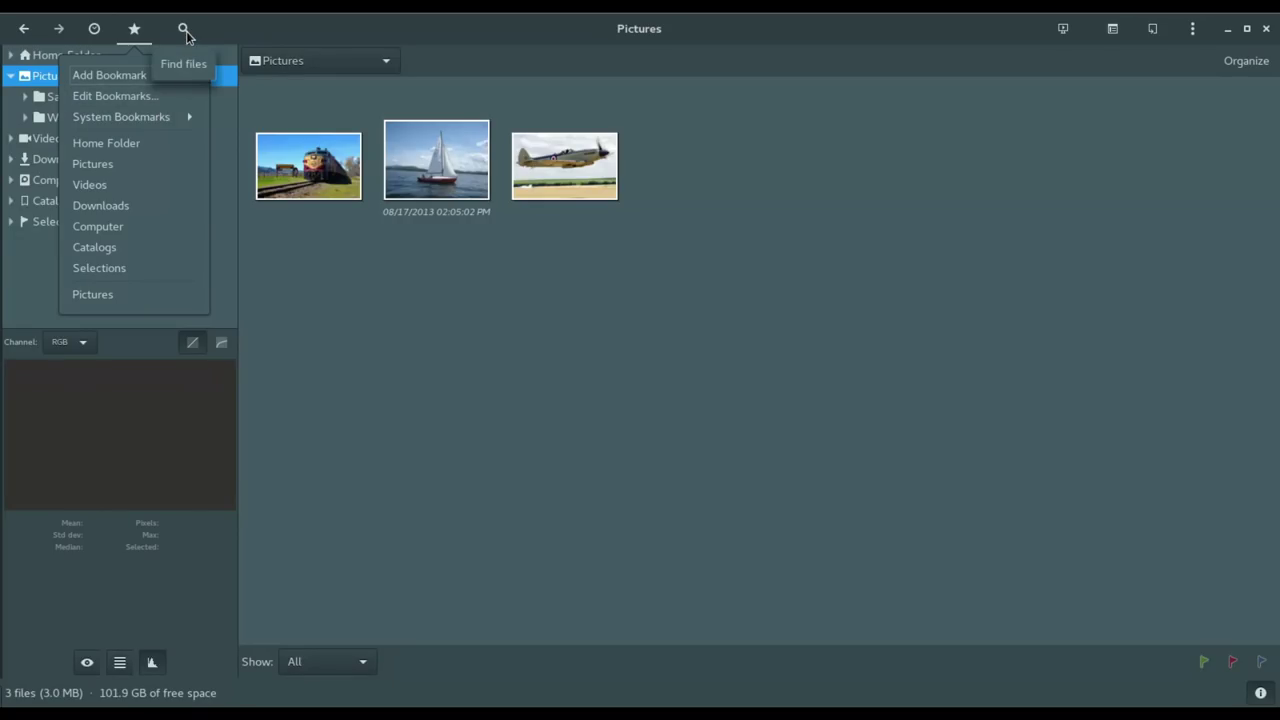
key(Escape)
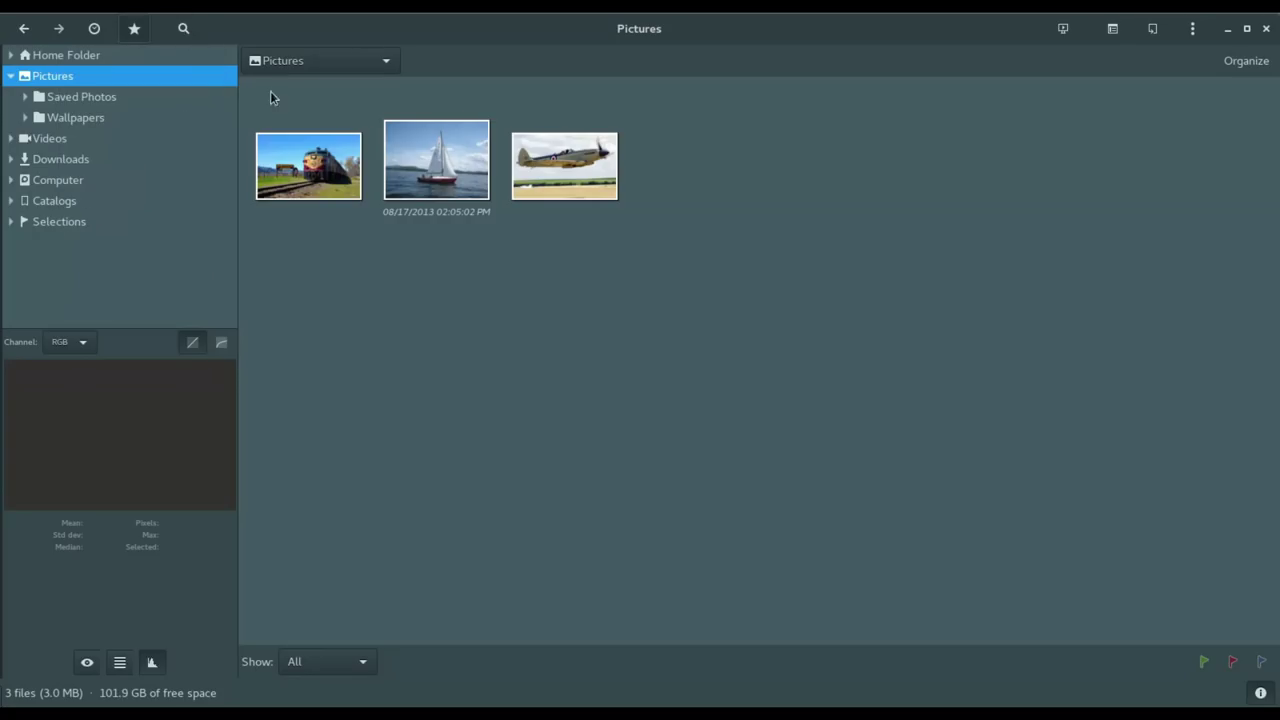
click(195, 36)
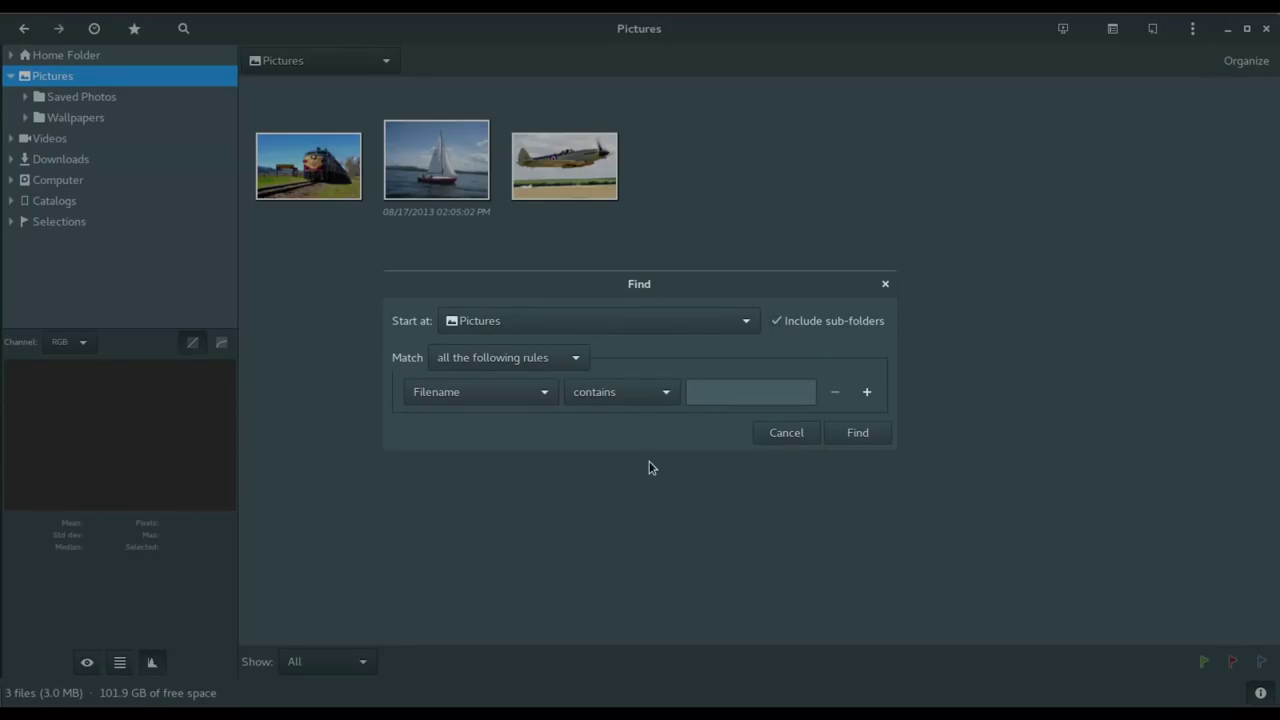
click(584, 364)
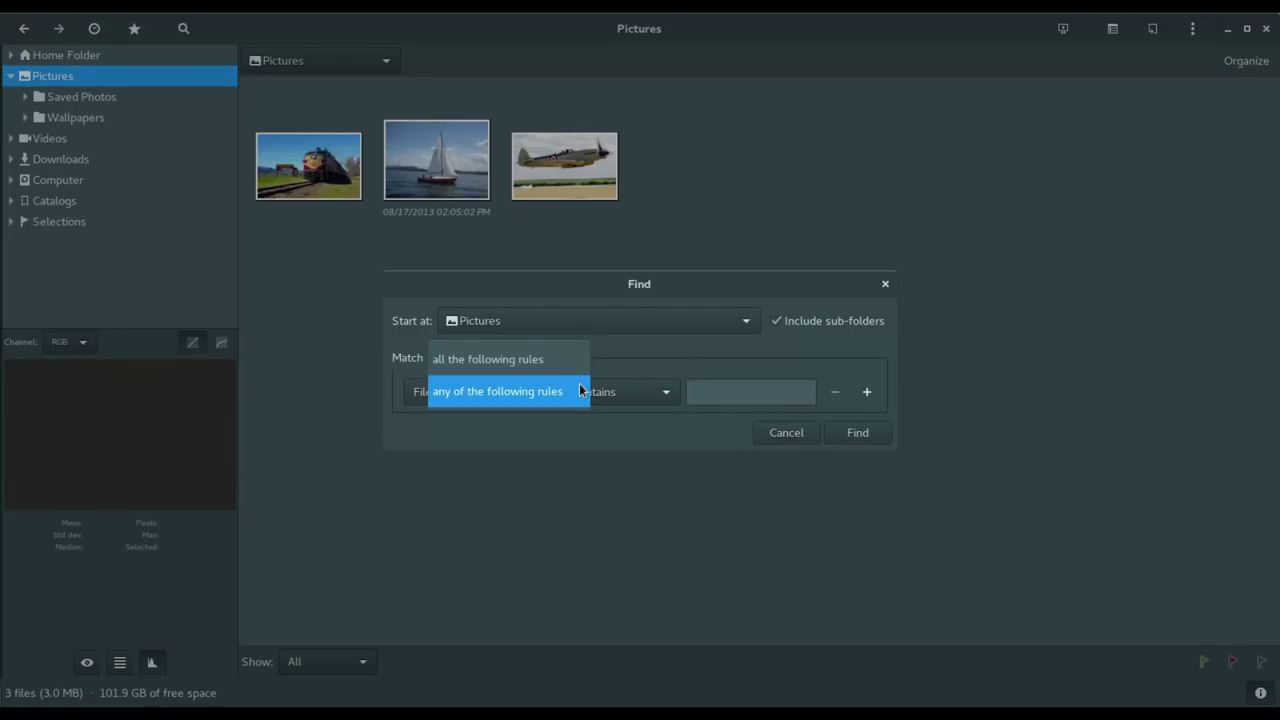
click(569, 369)
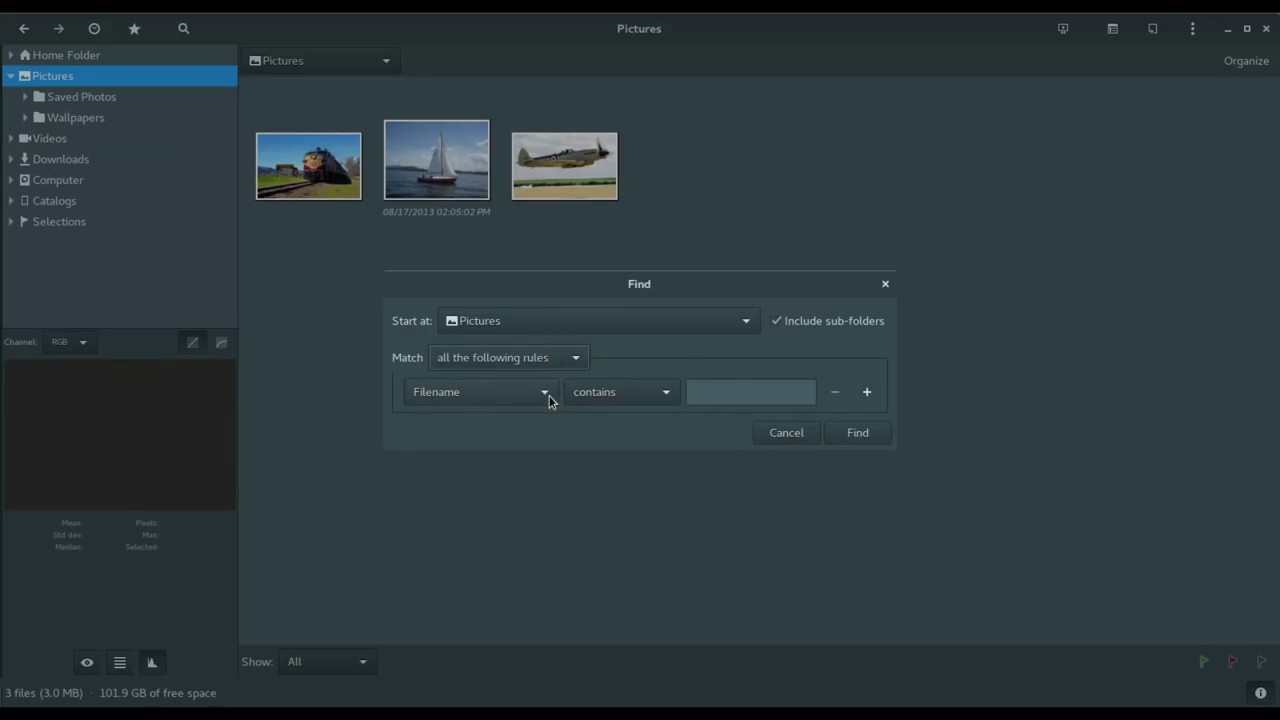
click(549, 398)
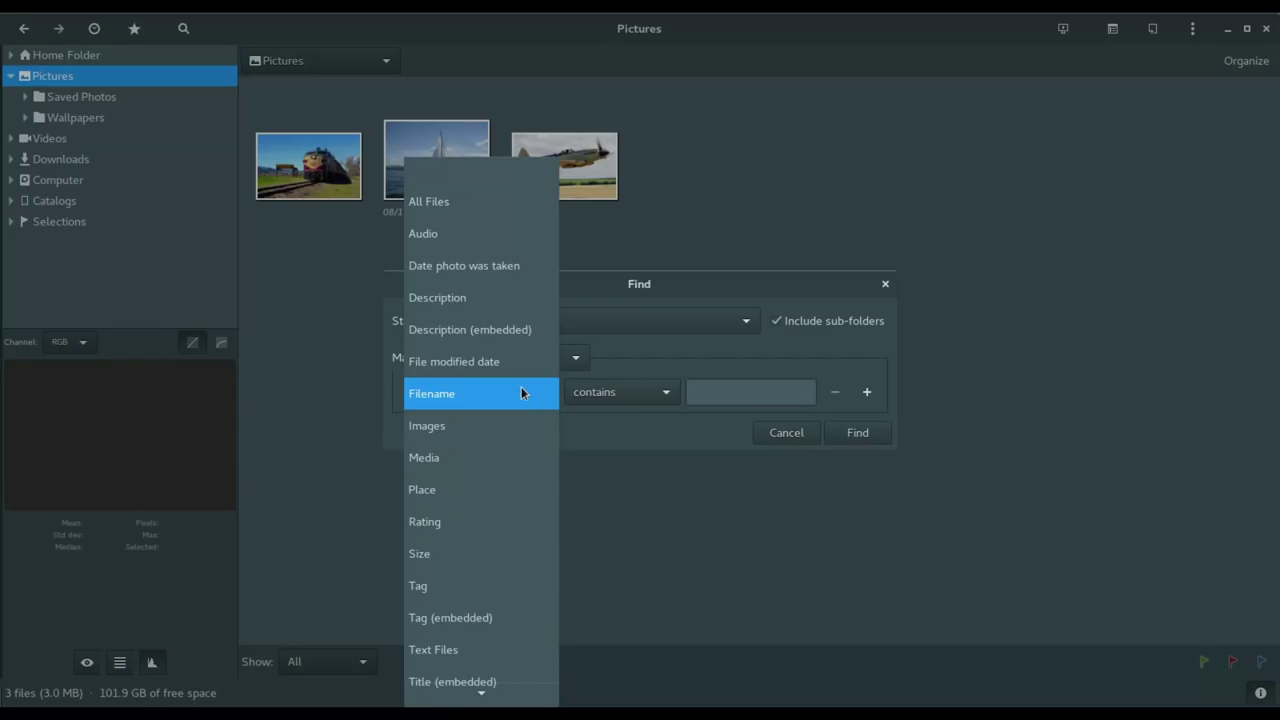
key(Down)
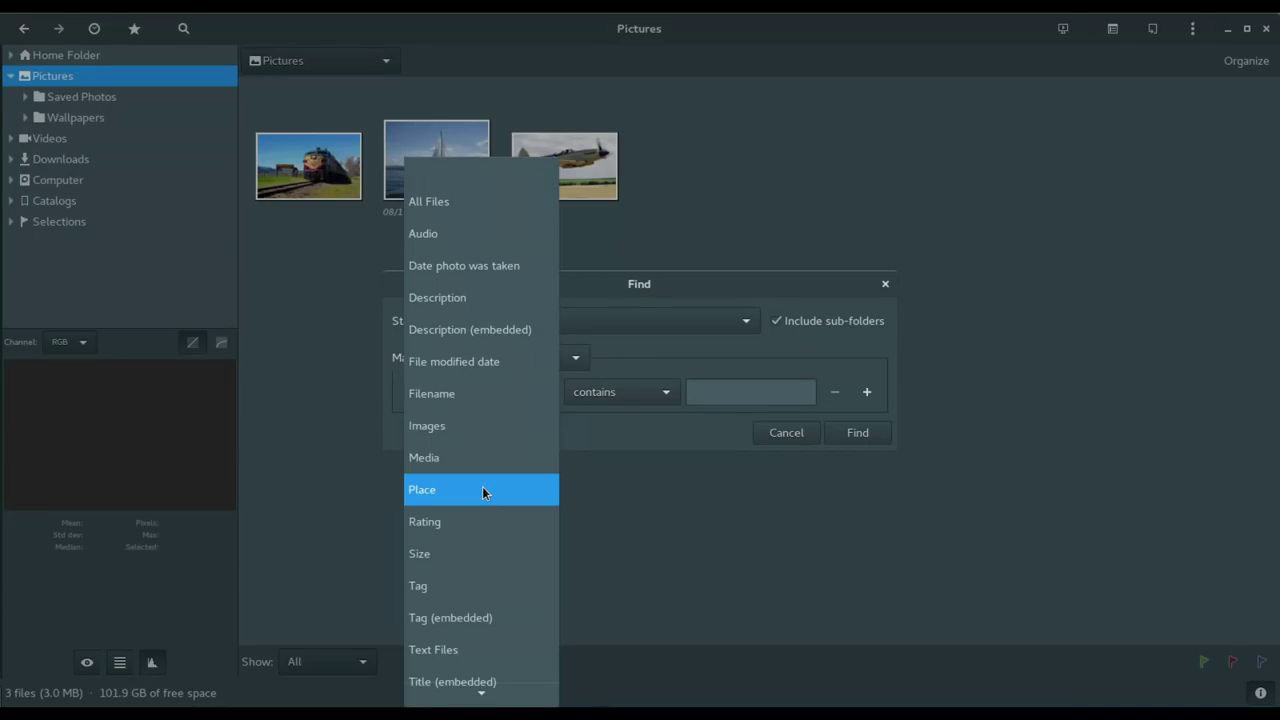
click(835, 520)
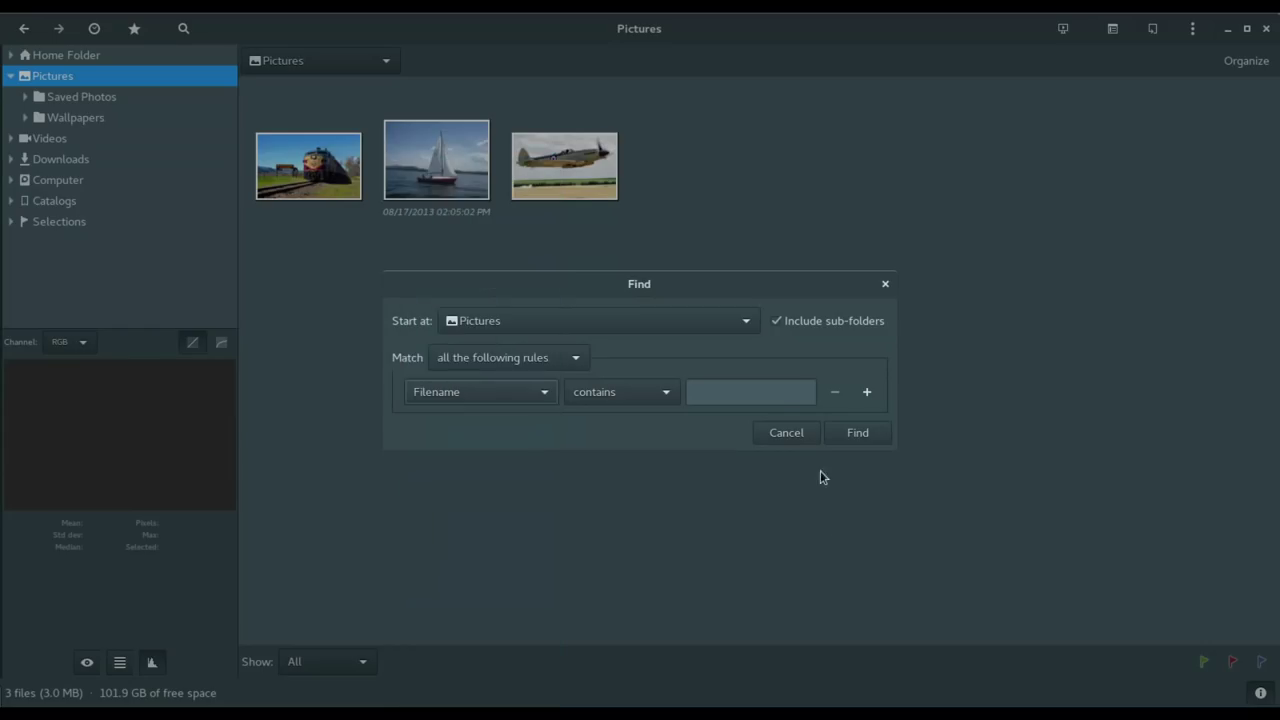
click(786, 433)
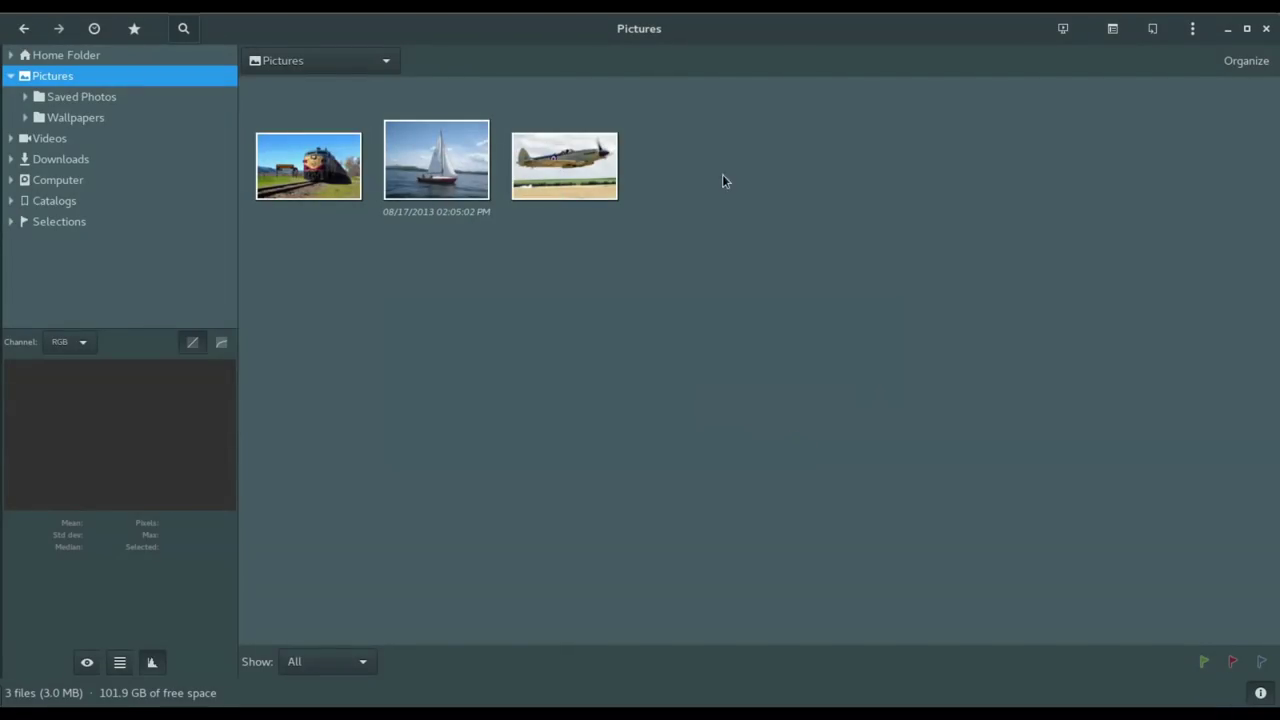
Open the airplane photo's metadata editor, browse Tags and the Copyright field, then cancel unsaved.
right_click(575, 162)
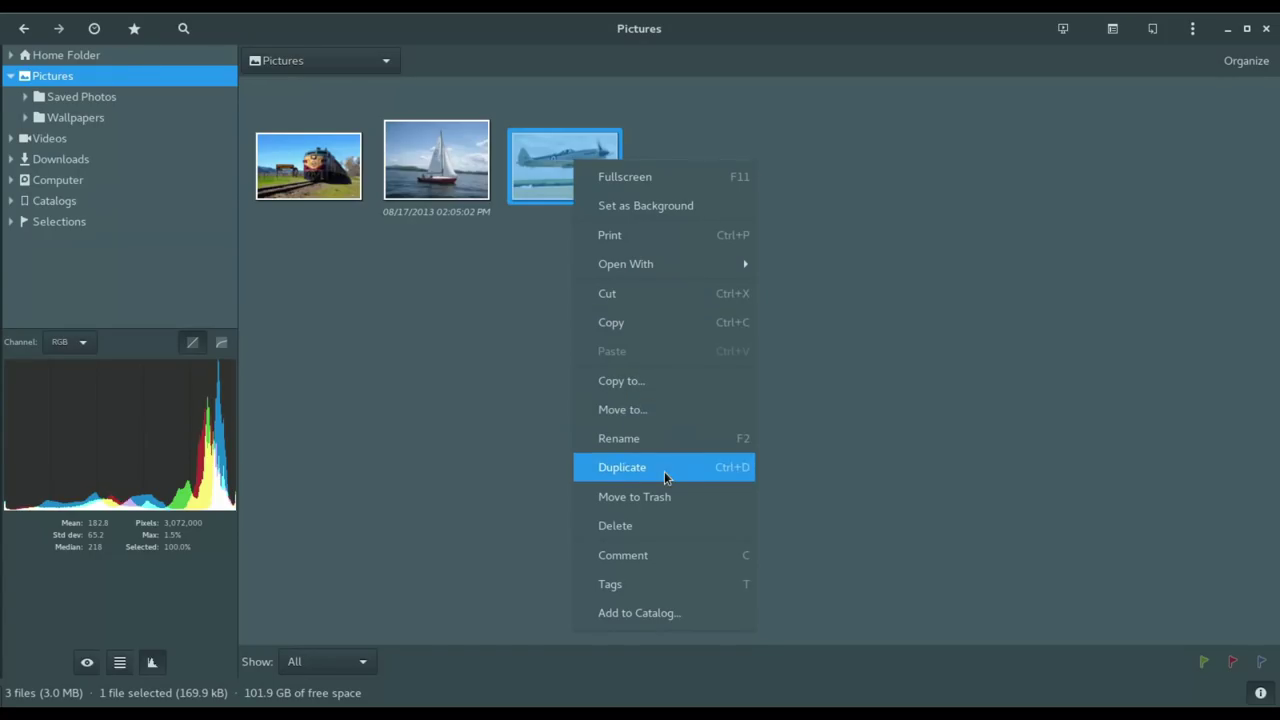
click(652, 557)
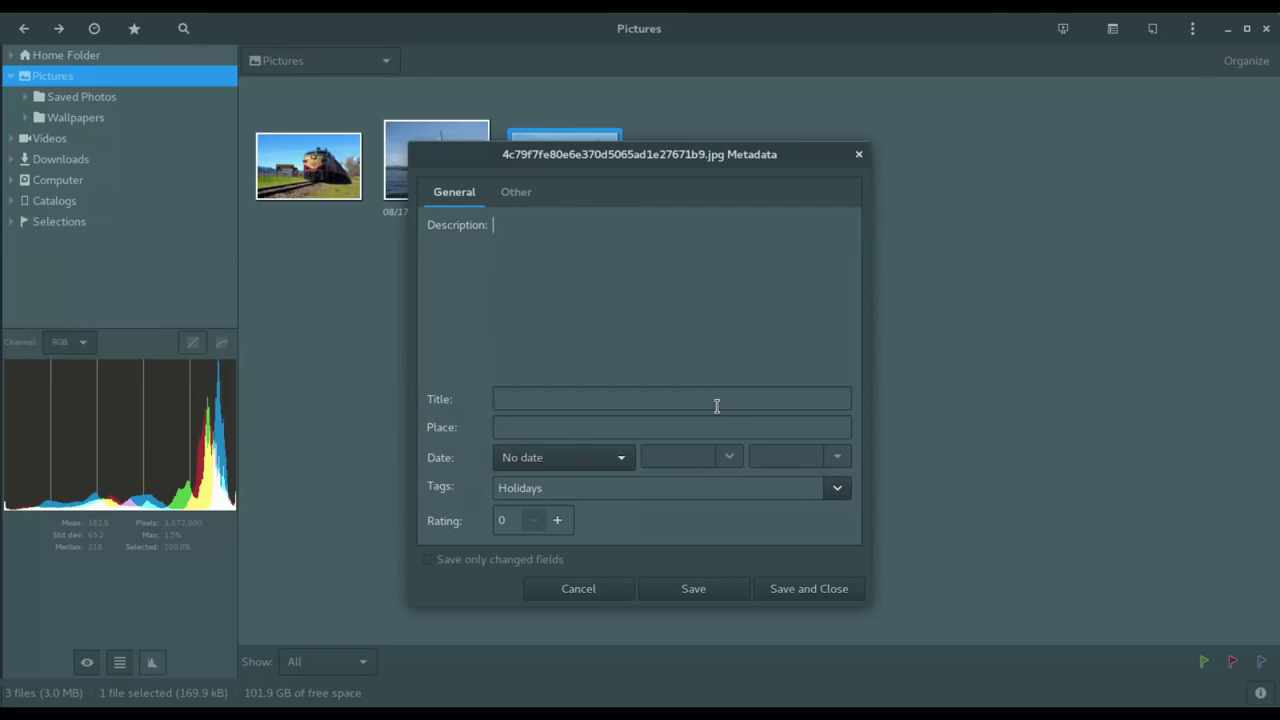
click(844, 497)
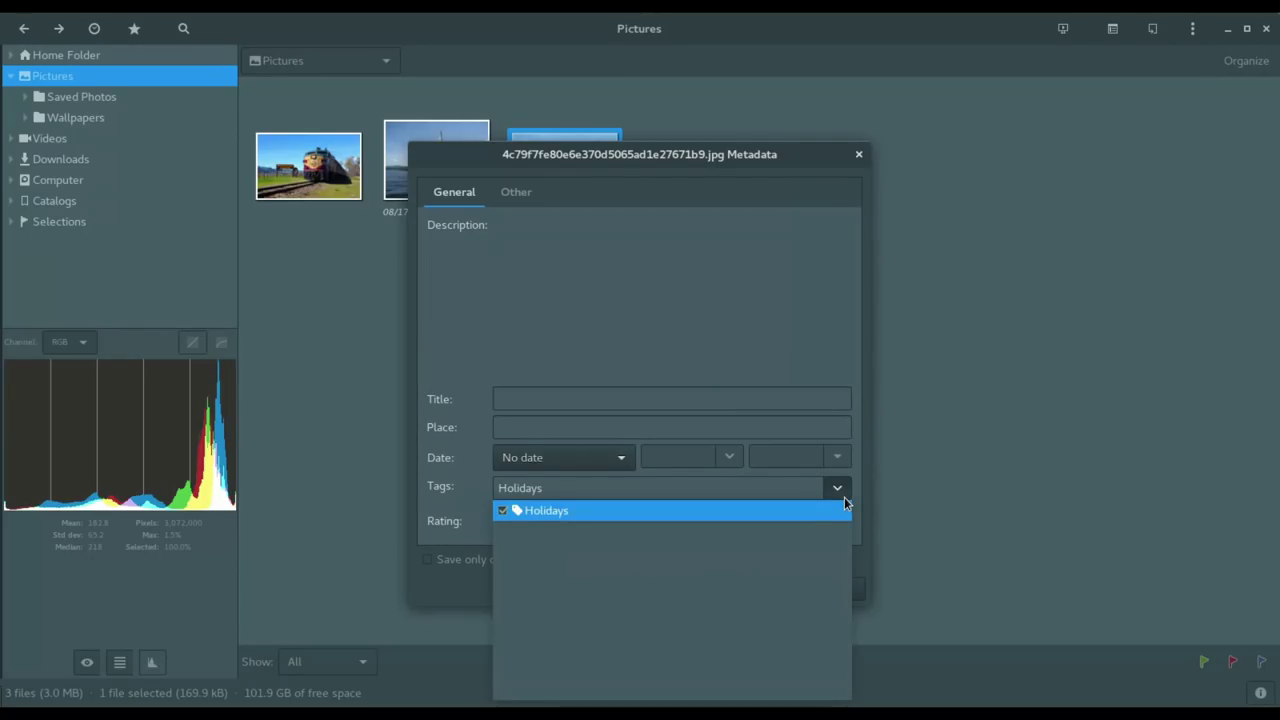
click(844, 497)
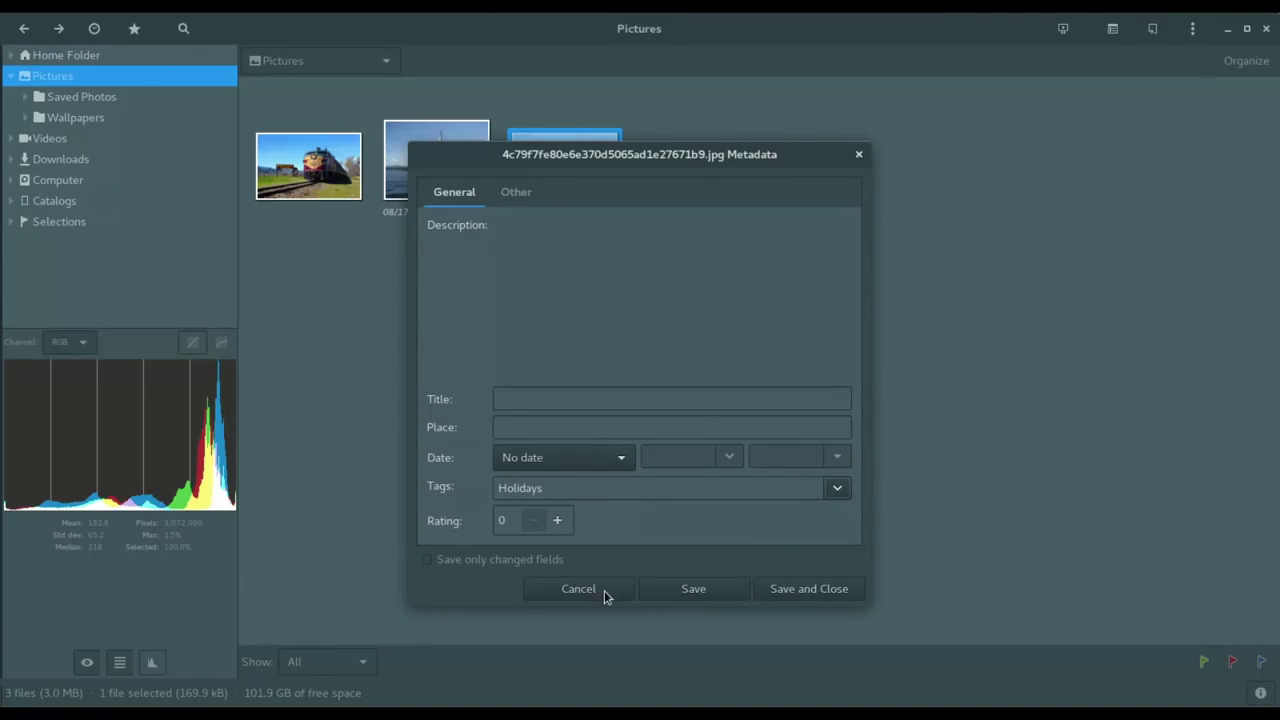
click(519, 205)
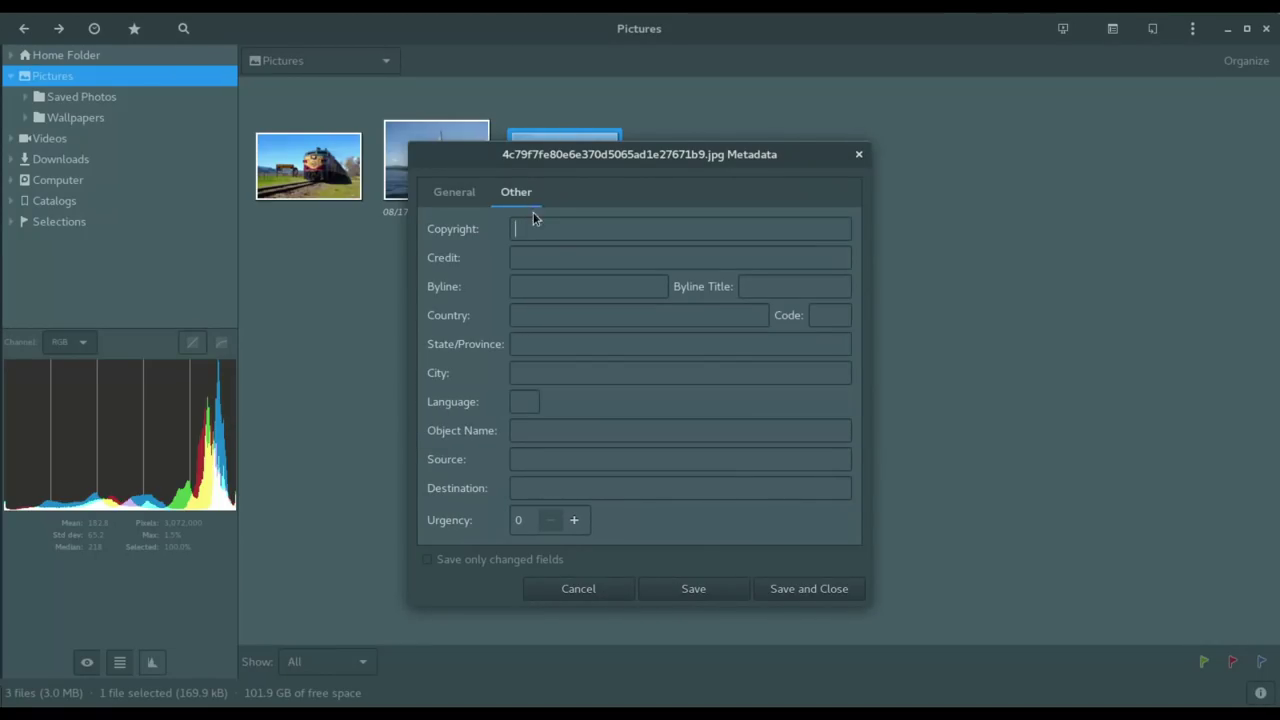
click(560, 234)
click(576, 589)
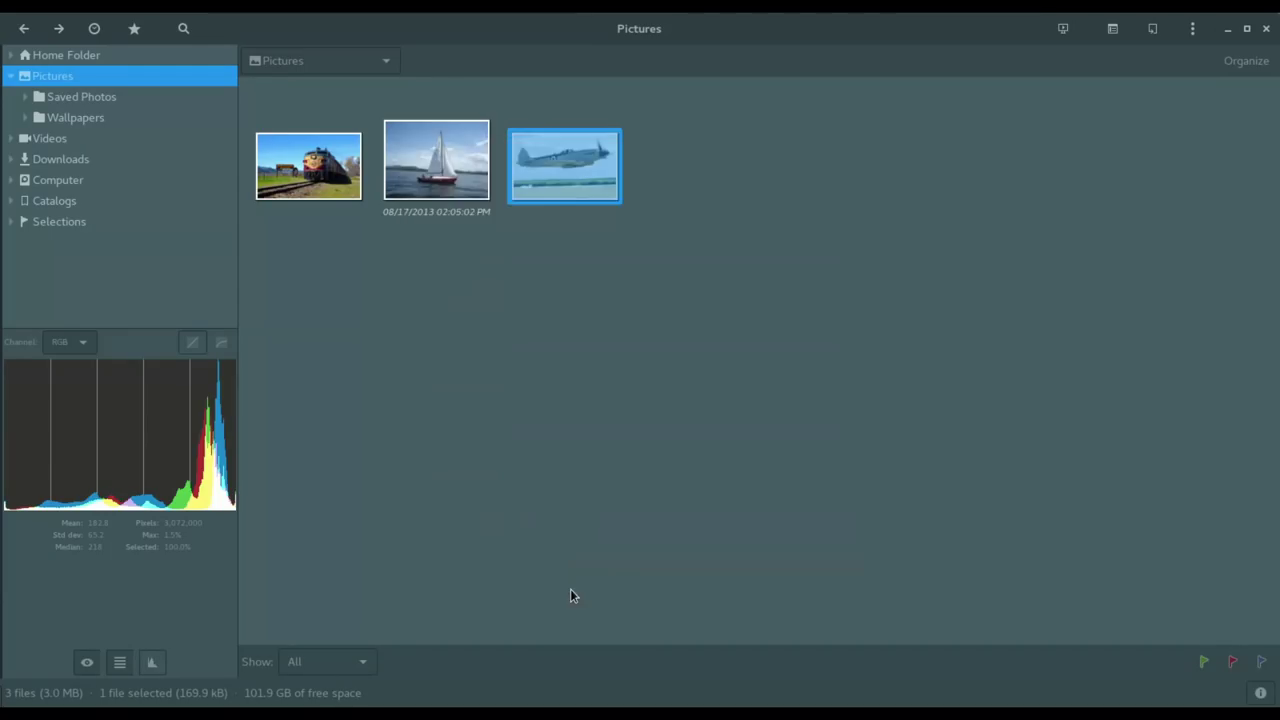
right_click(569, 184)
click(660, 601)
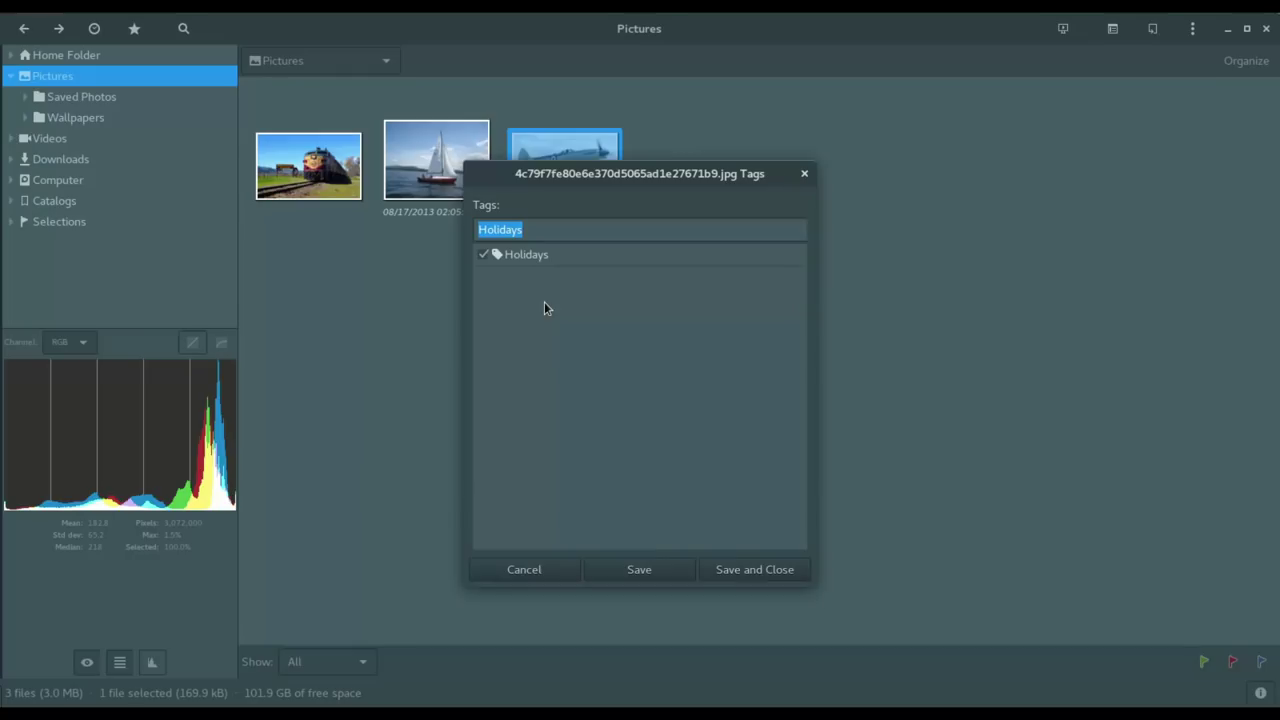
click(524, 569)
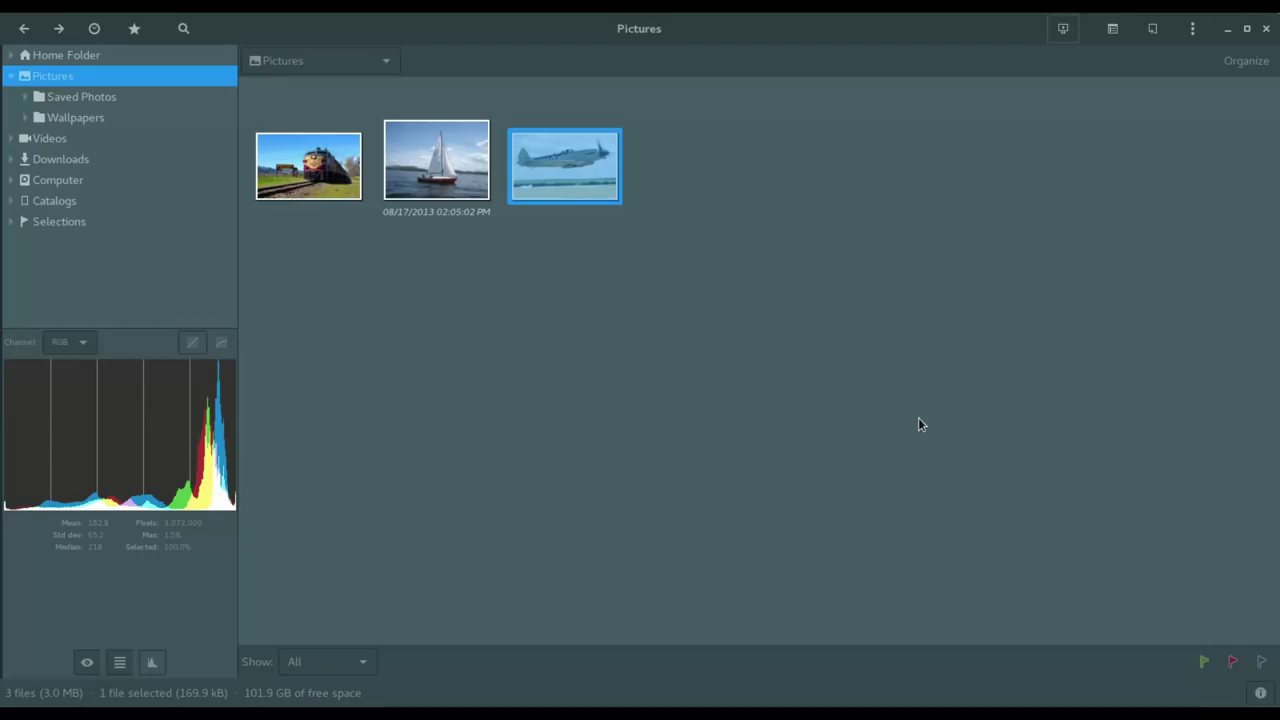
click(1118, 33)
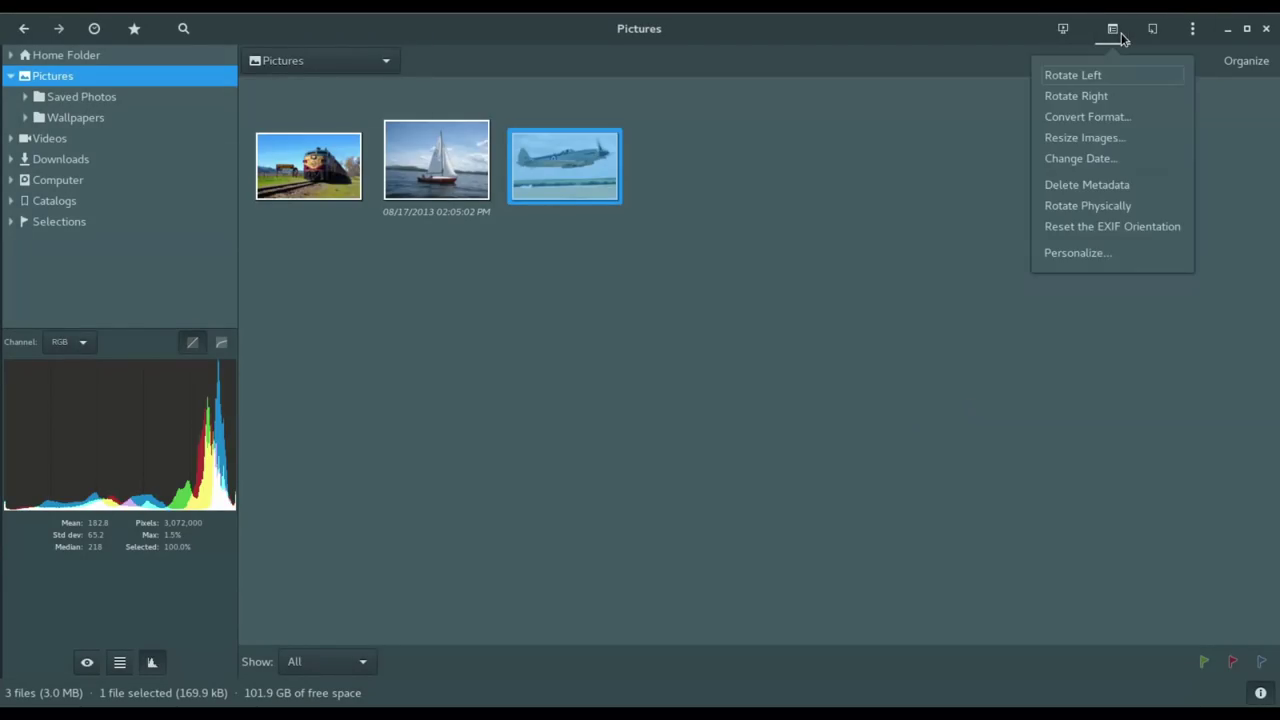
click(1083, 257)
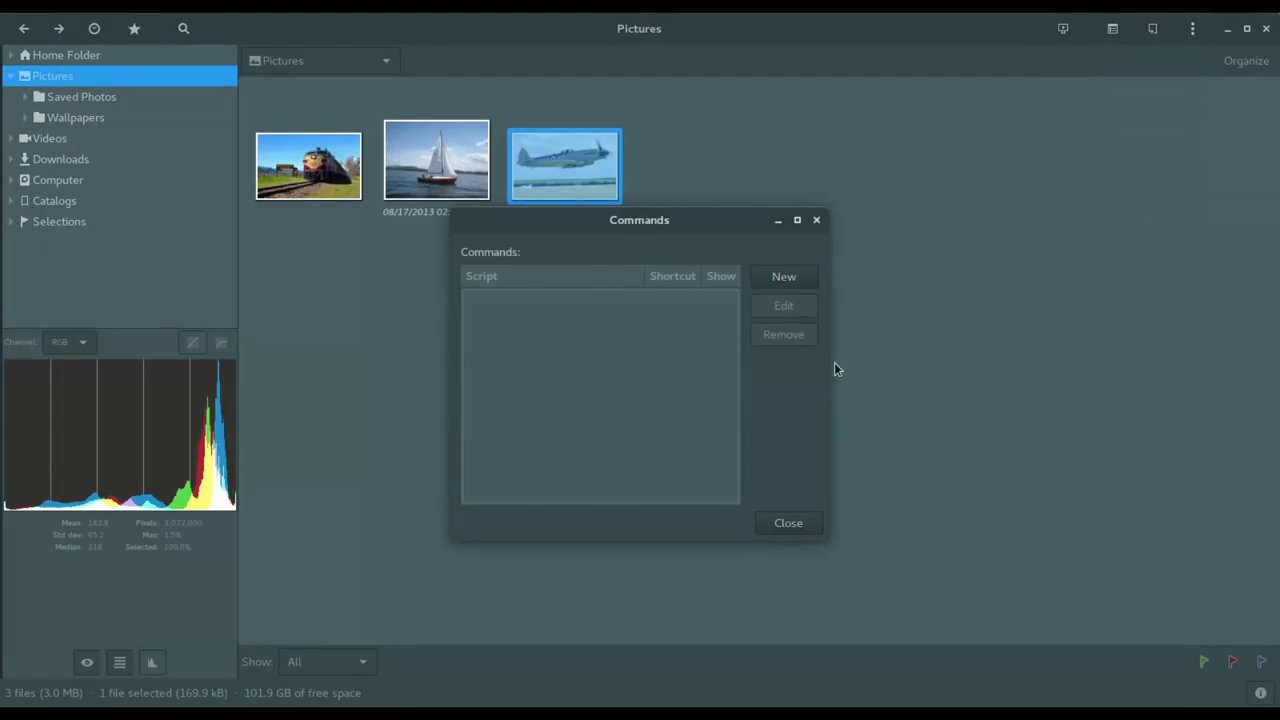
drag(674, 236, 673, 305)
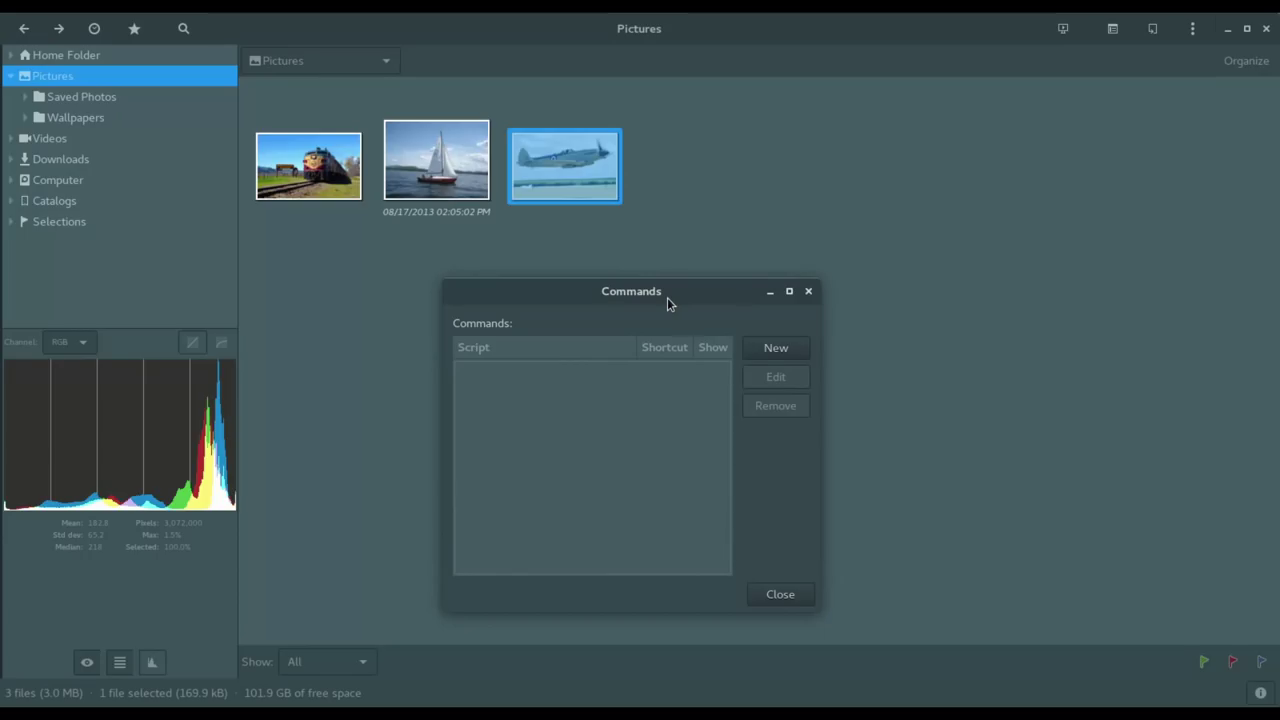
click(778, 593)
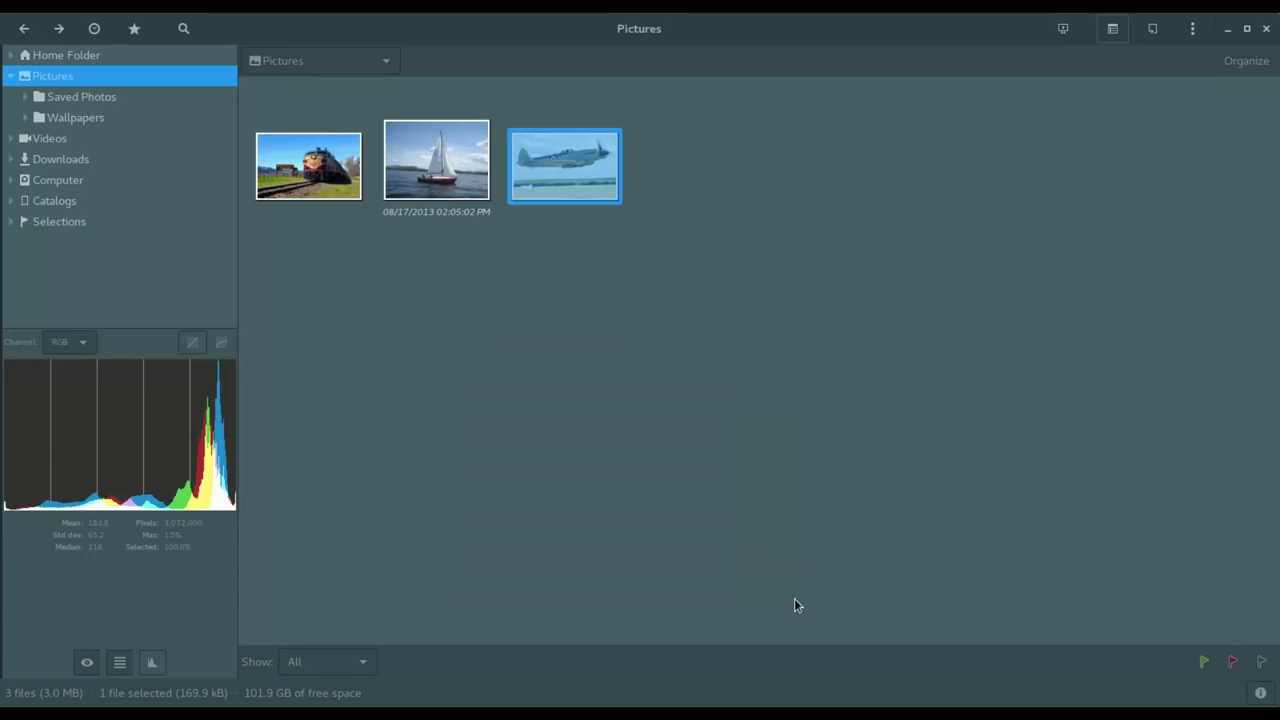
click(1160, 34)
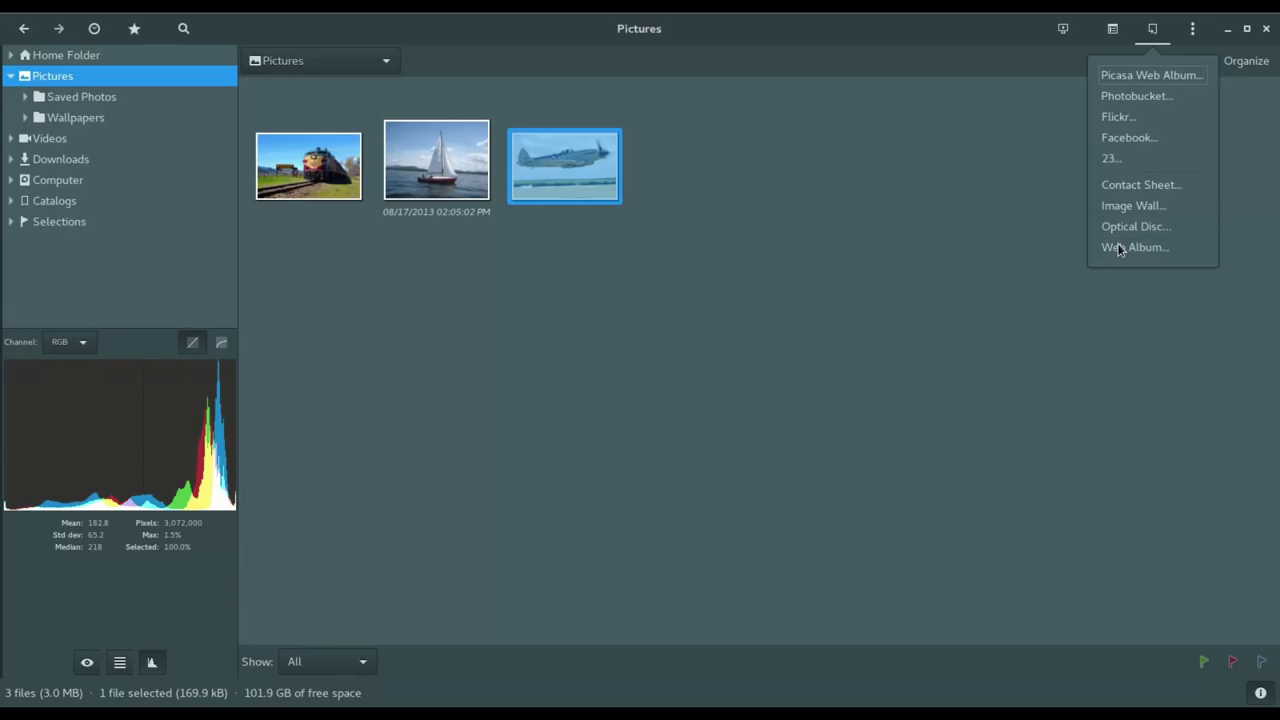
click(1020, 176)
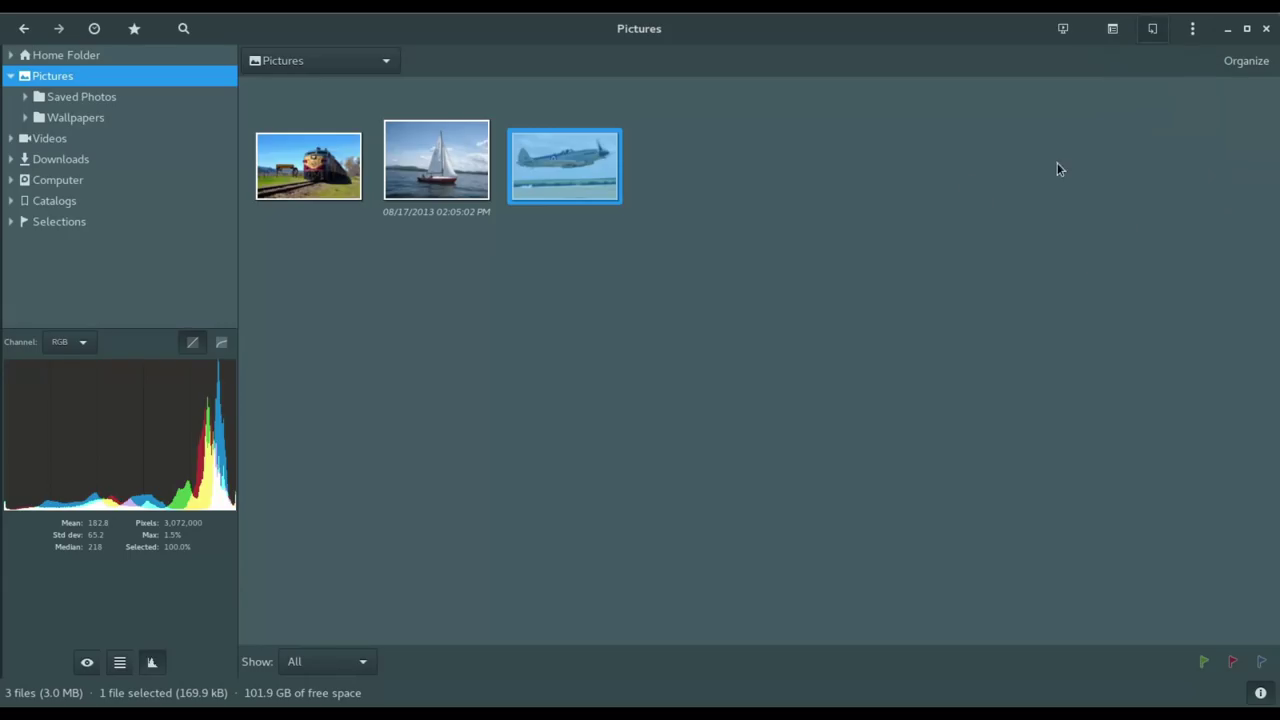
click(1193, 35)
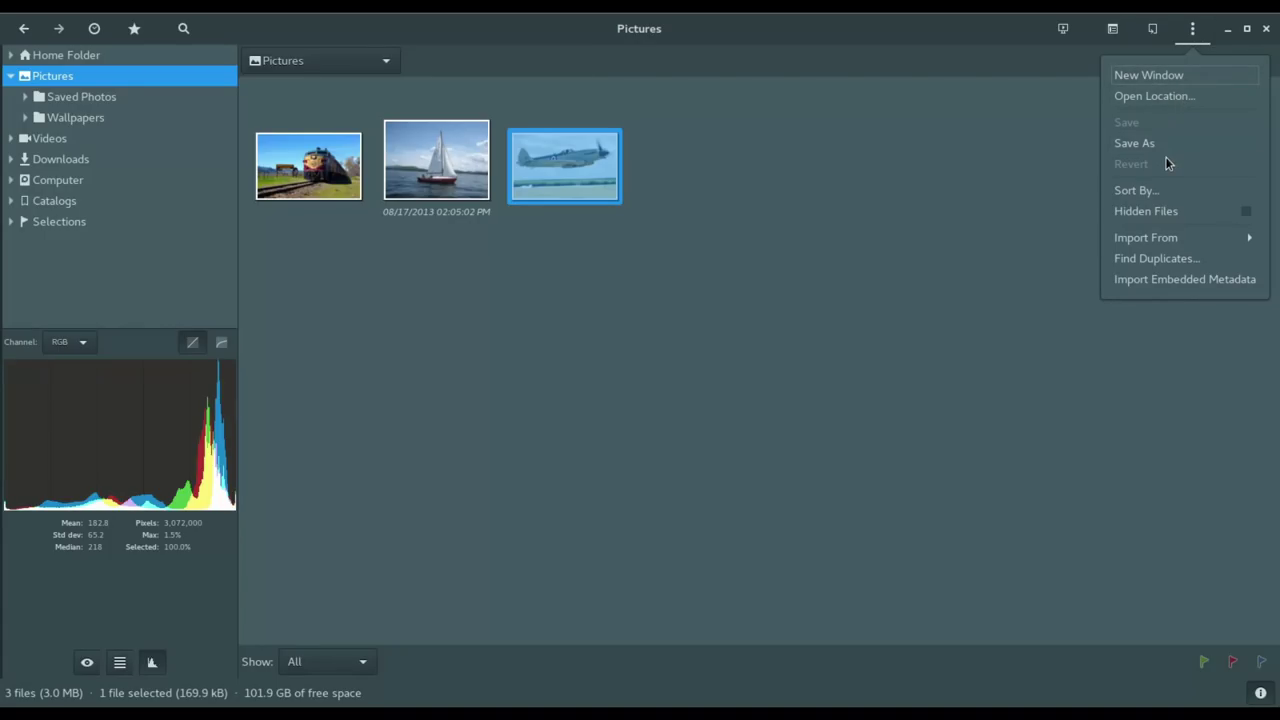
click(1156, 239)
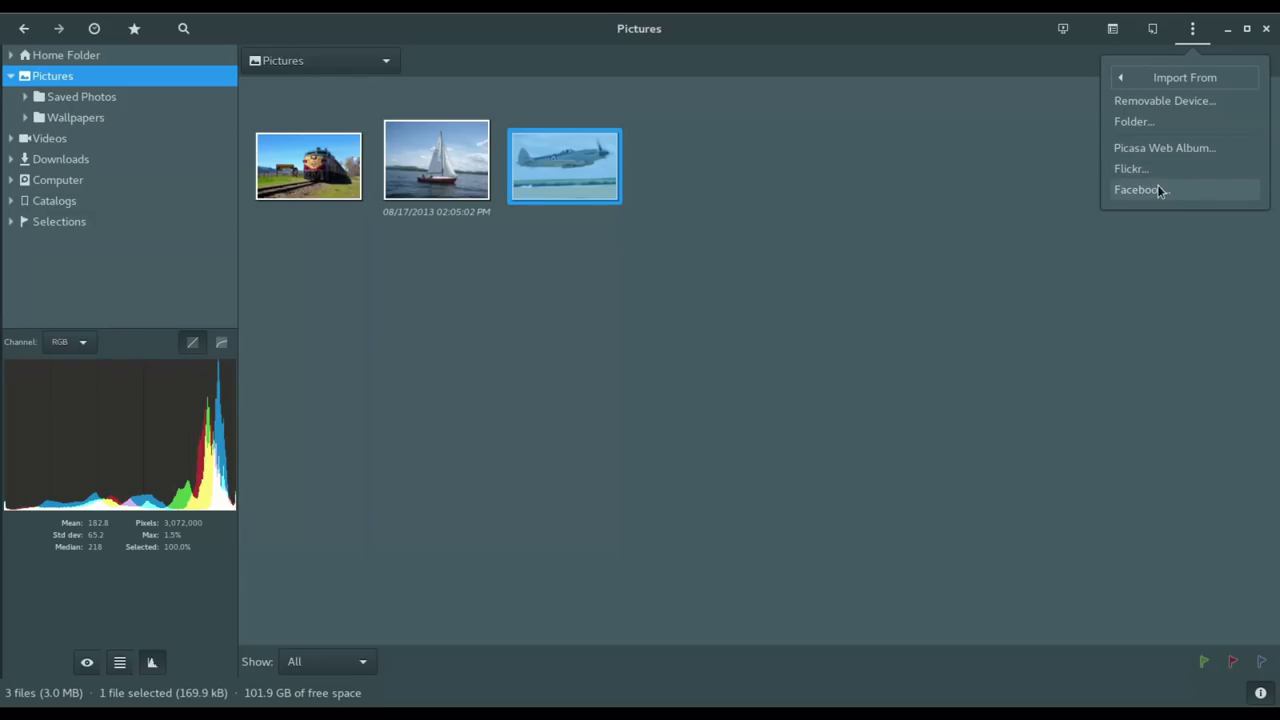
click(1192, 32)
click(1192, 32)
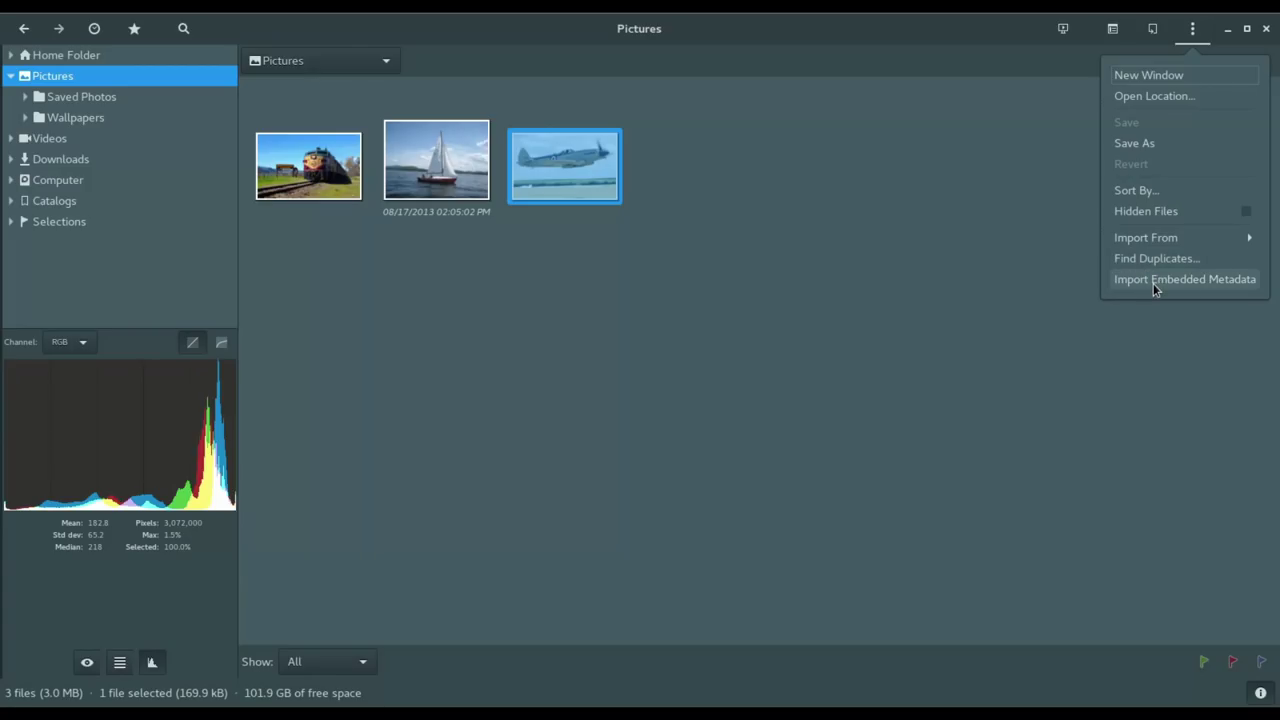
click(1039, 185)
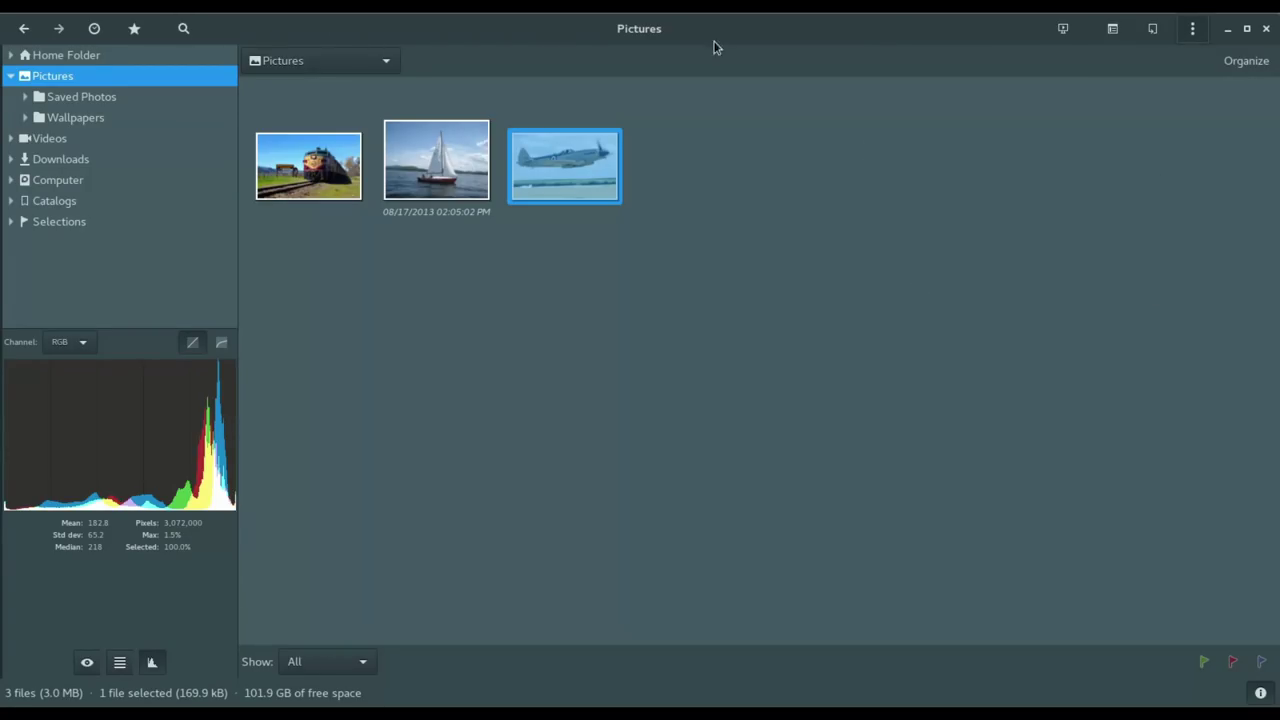
click(65, 96)
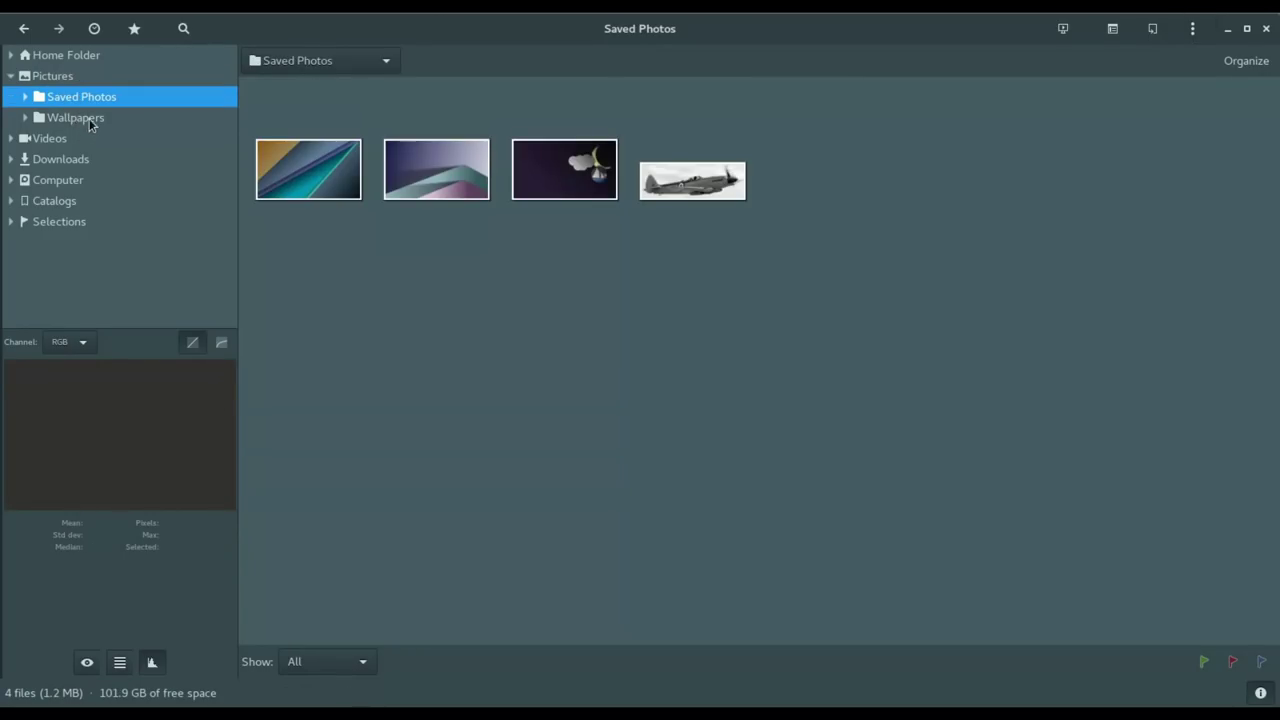
click(91, 121)
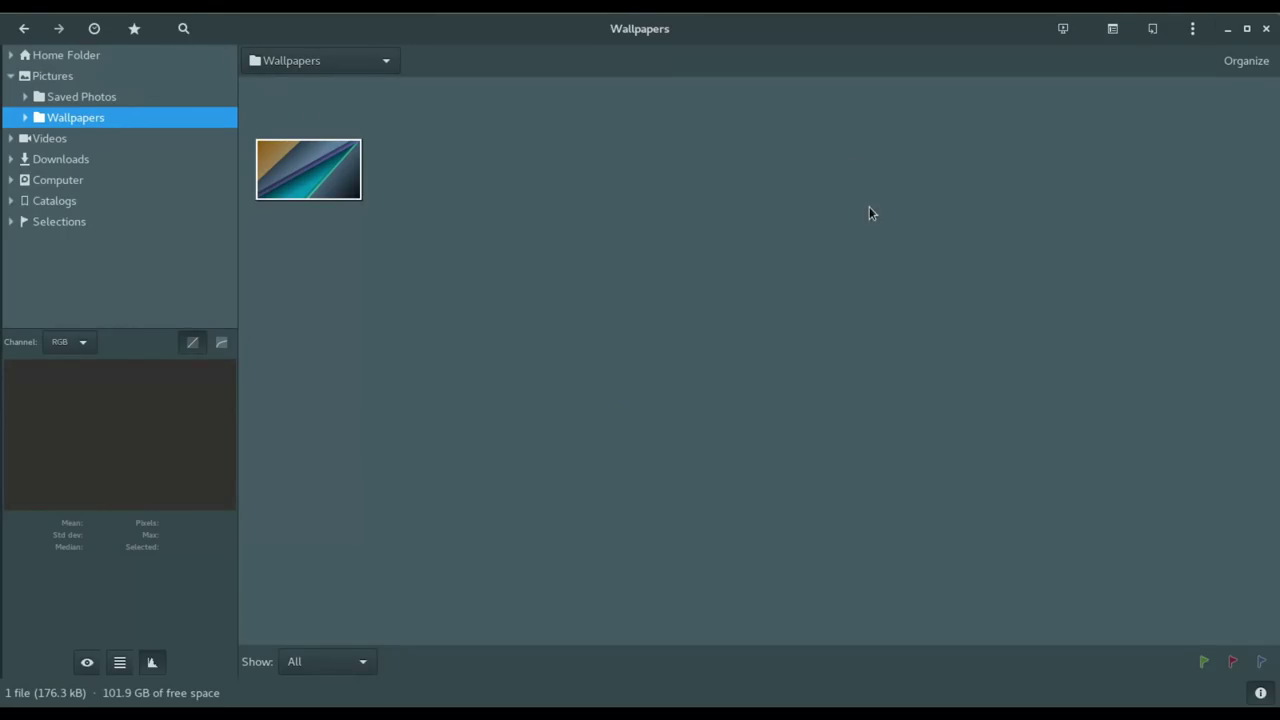
click(80, 96)
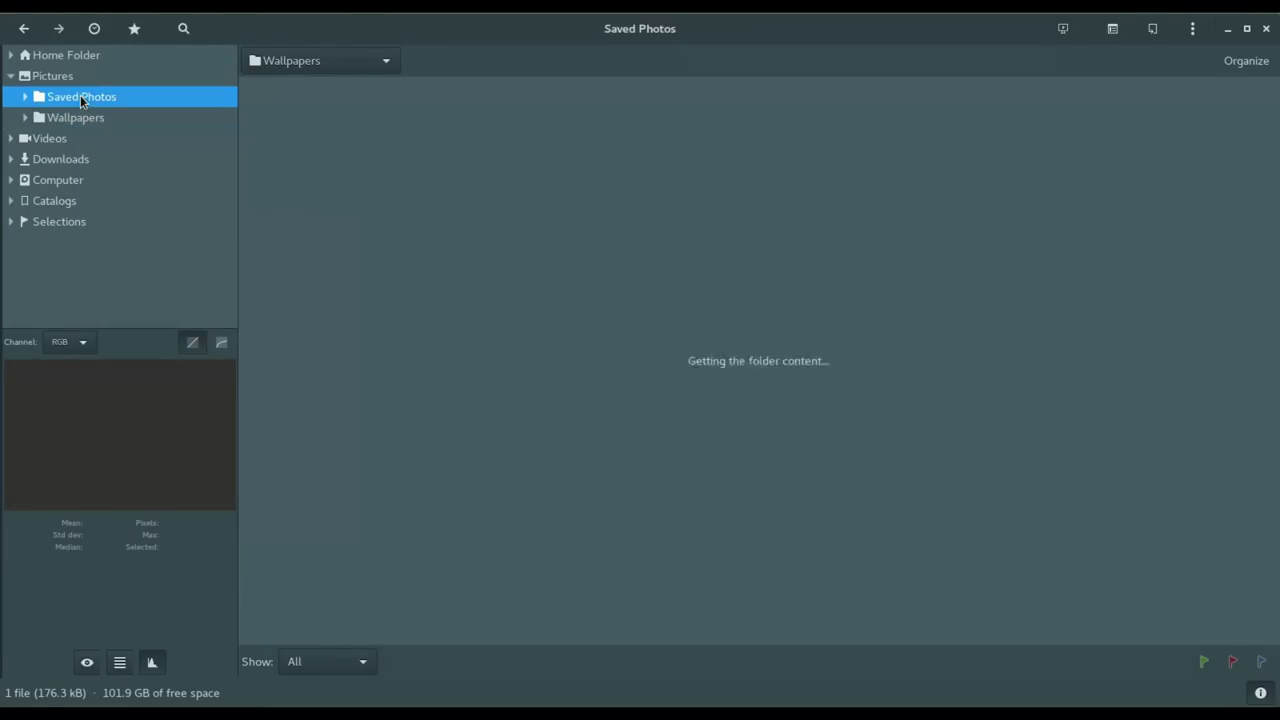
click(55, 78)
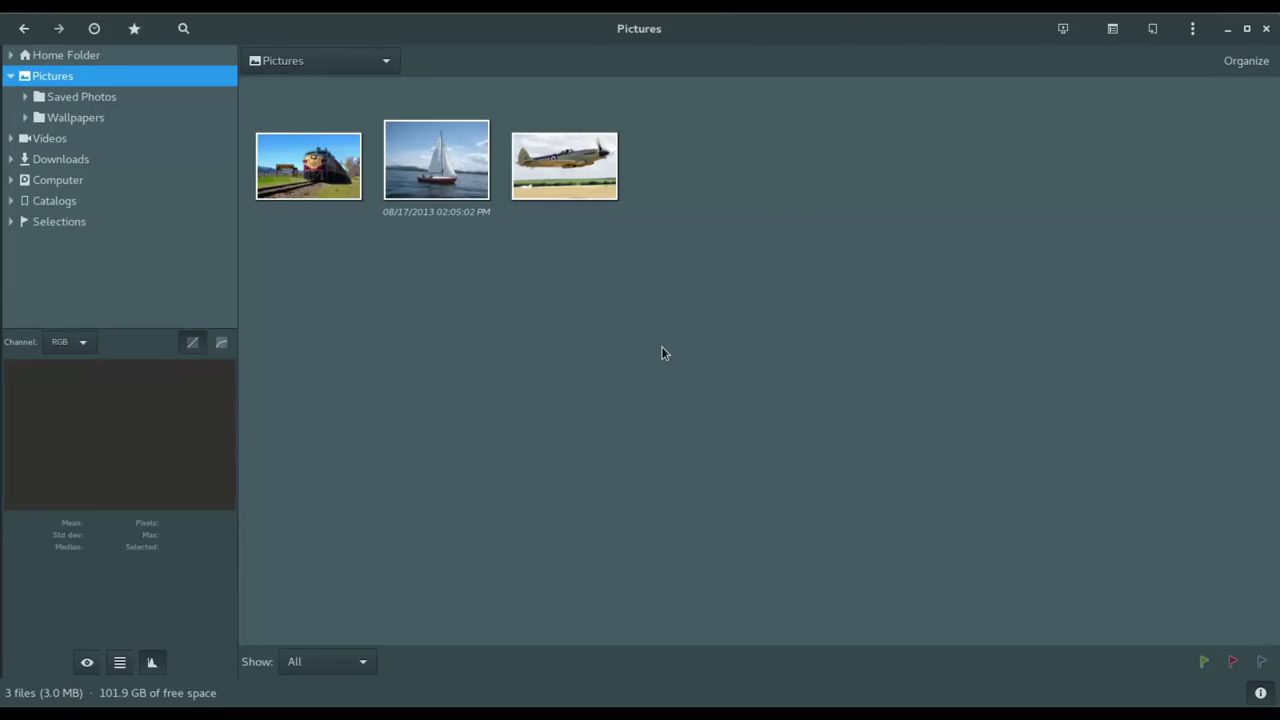
View the airplane photo at actual size, compare the sailboat photo at 100%, then return.
double_click(582, 180)
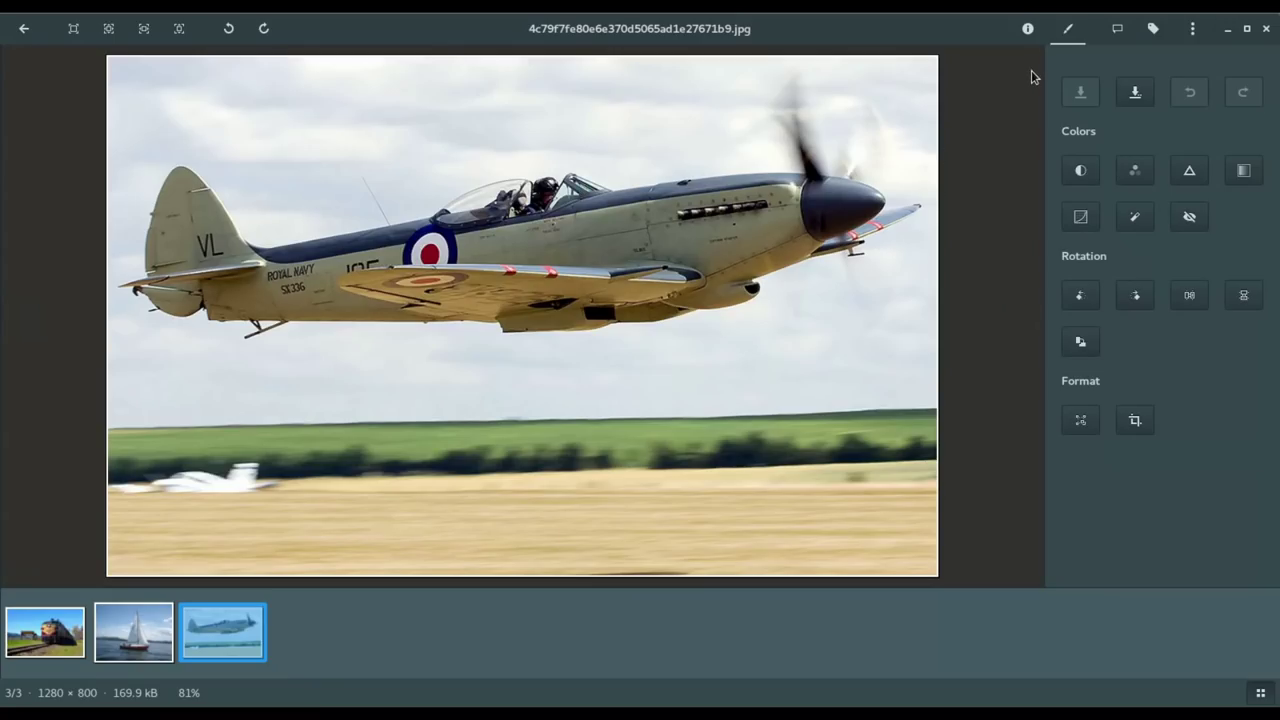
click(26, 29)
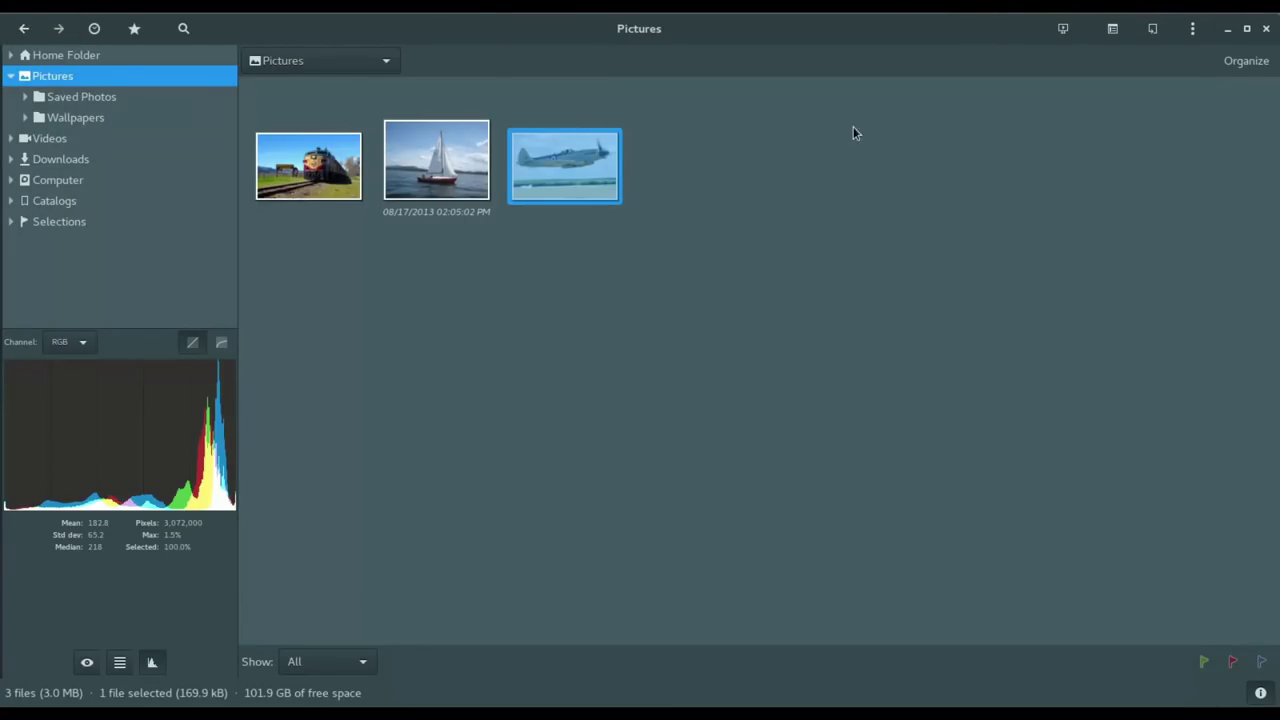
double_click(519, 162)
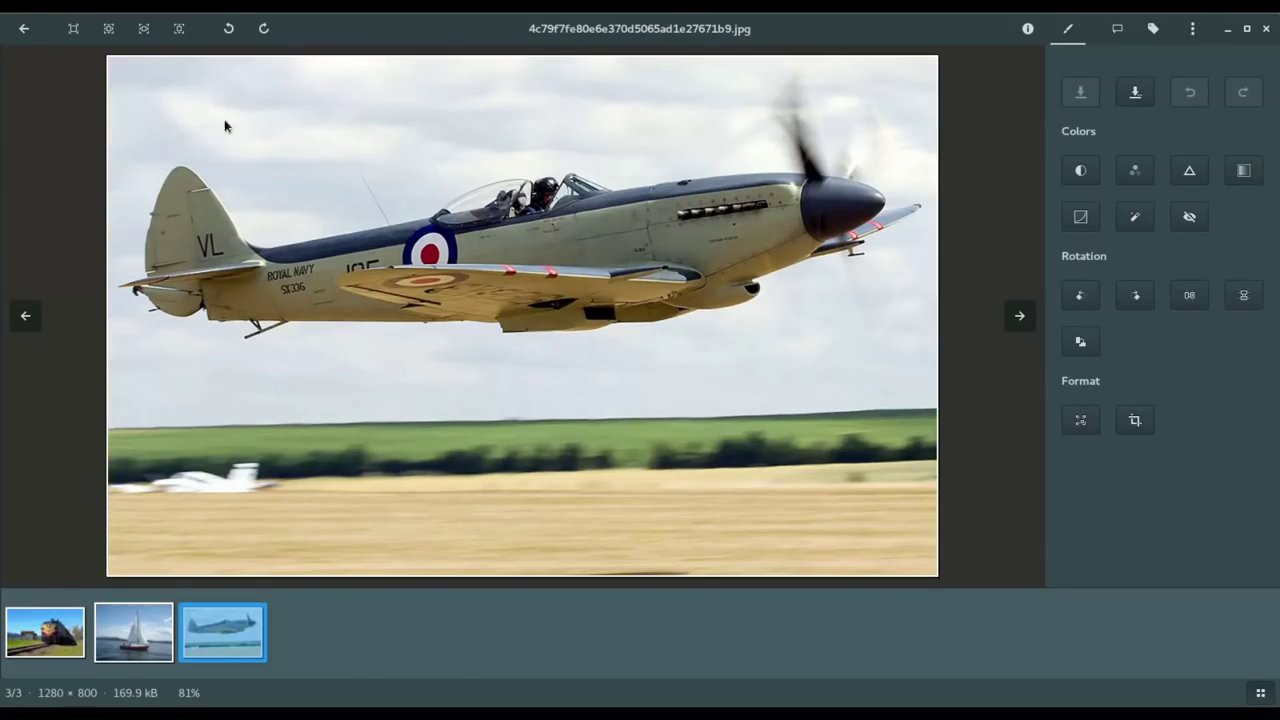
click(75, 30)
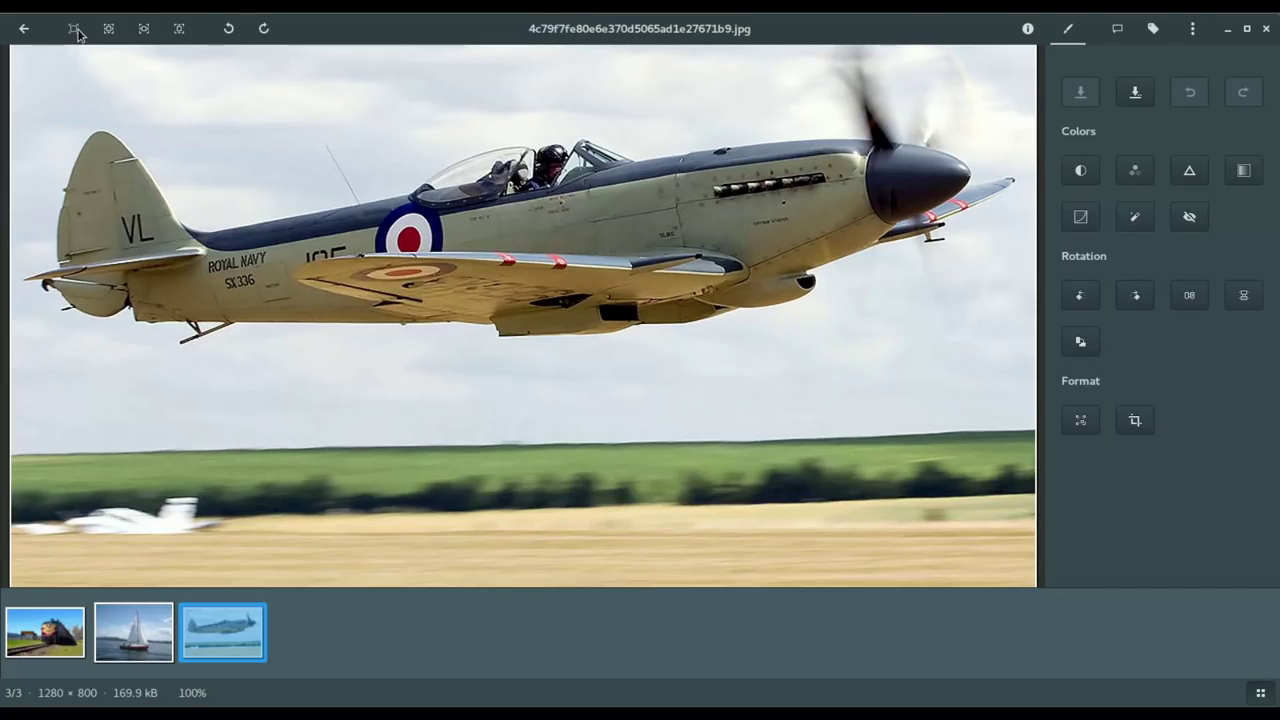
click(149, 652)
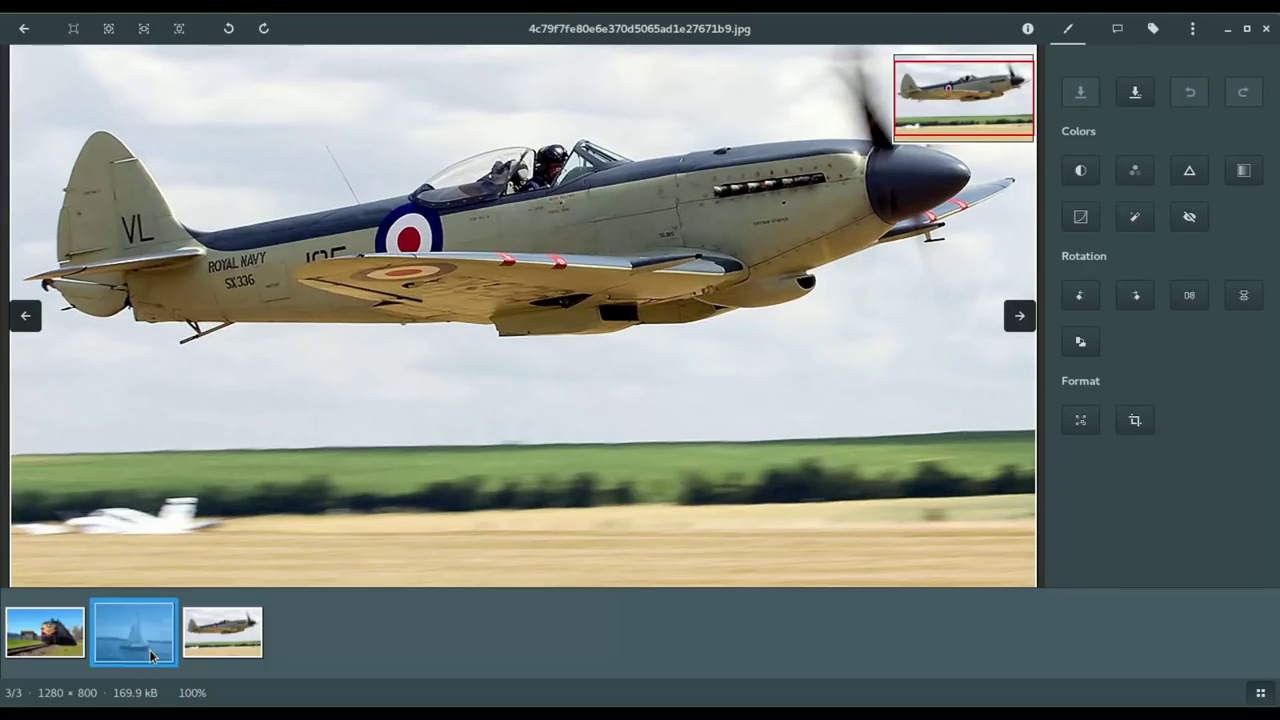
click(75, 33)
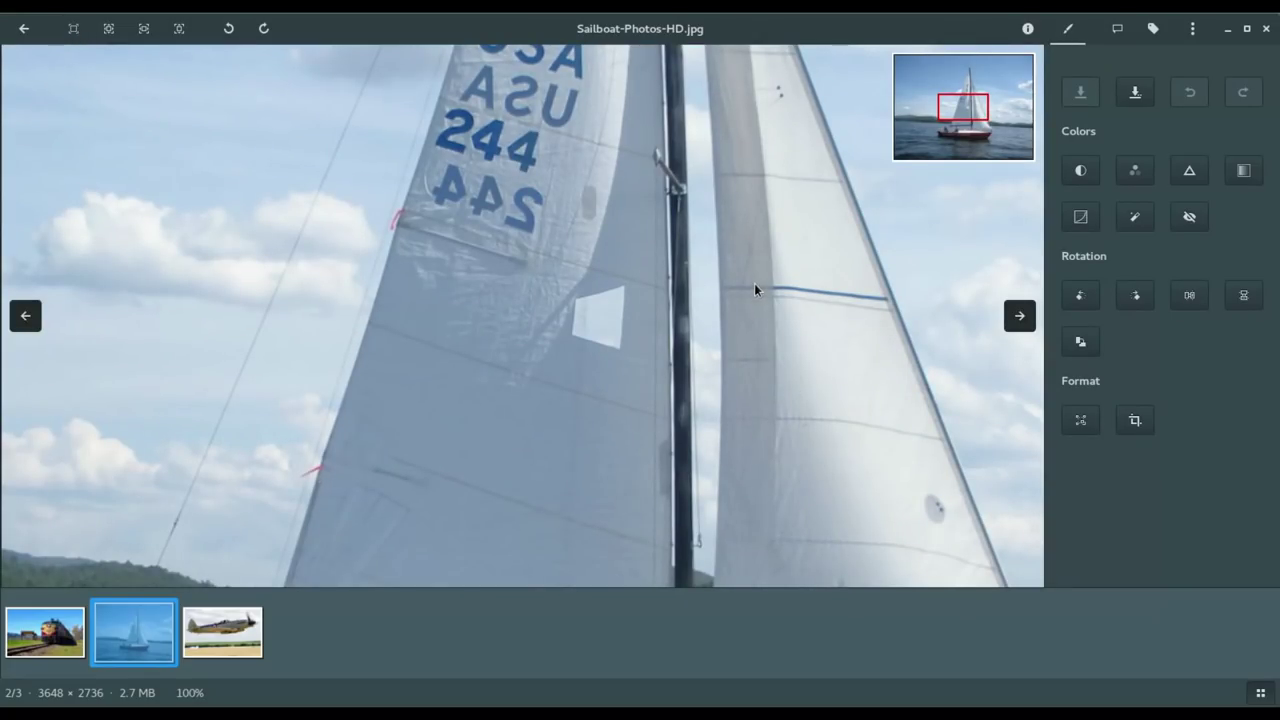
click(223, 640)
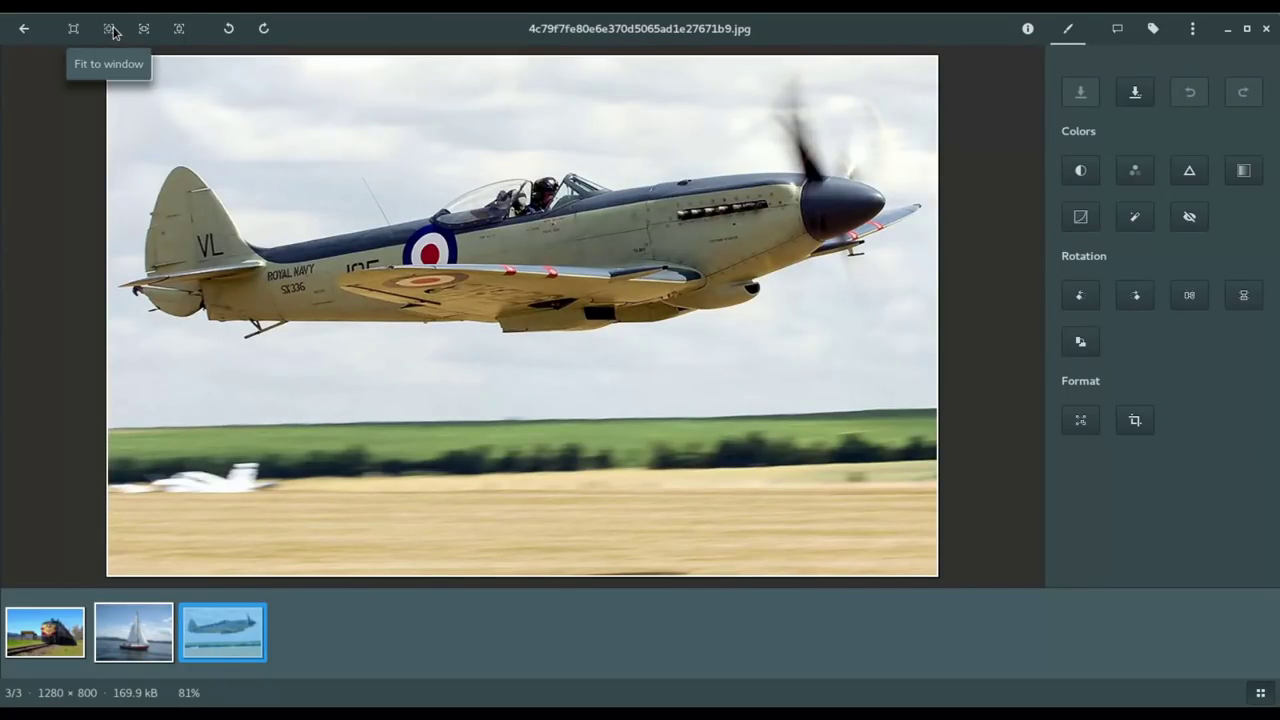
Fit the Spitfire photo to the window width, rotate it left, then back to landscape.
click(145, 35)
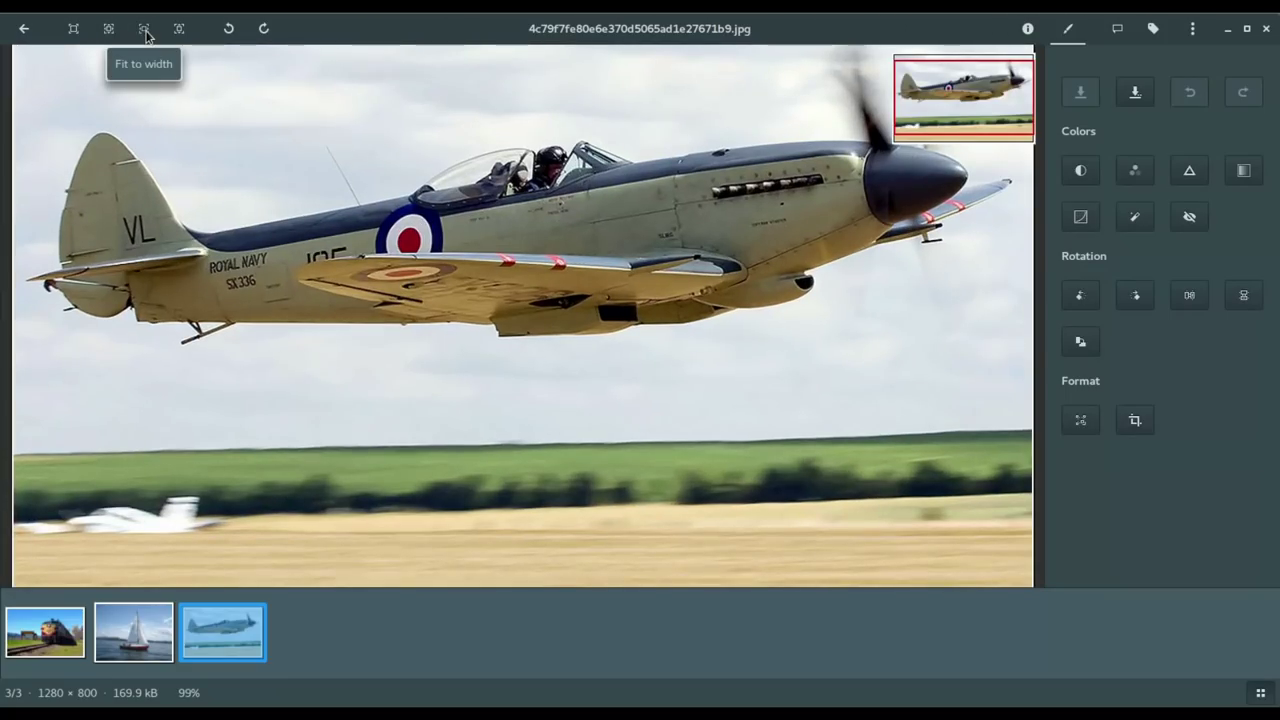
click(180, 37)
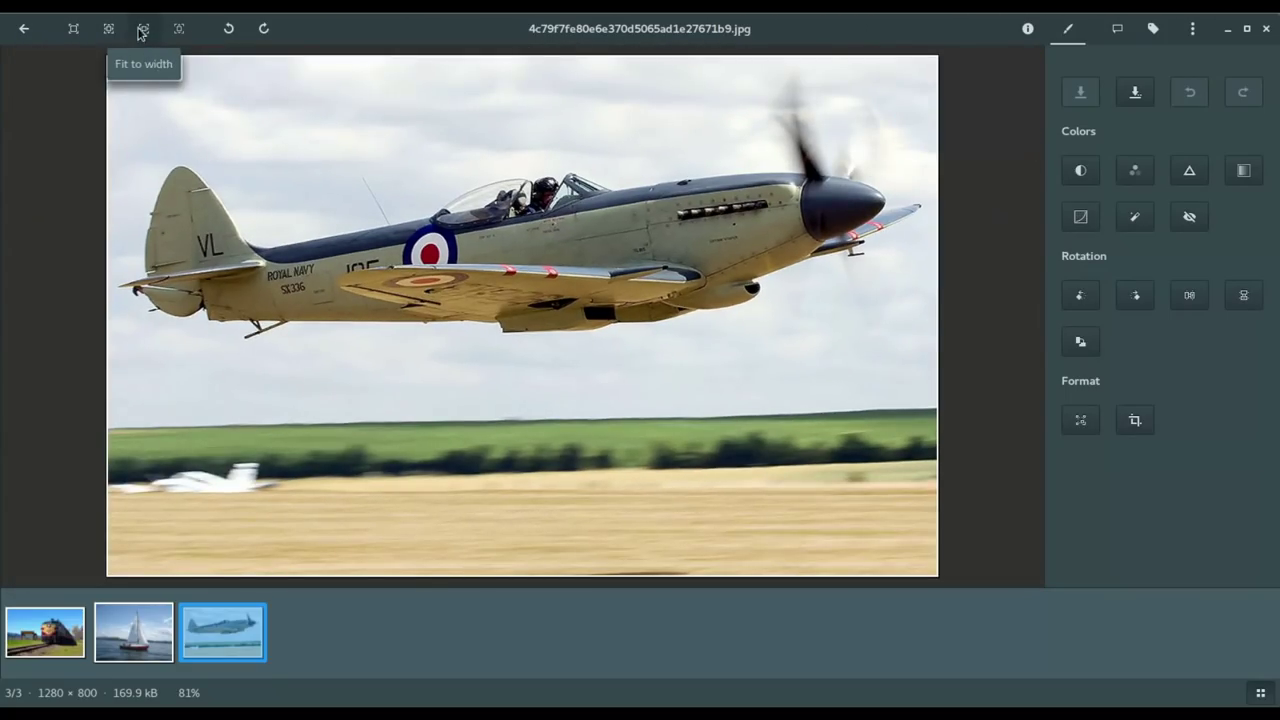
click(228, 28)
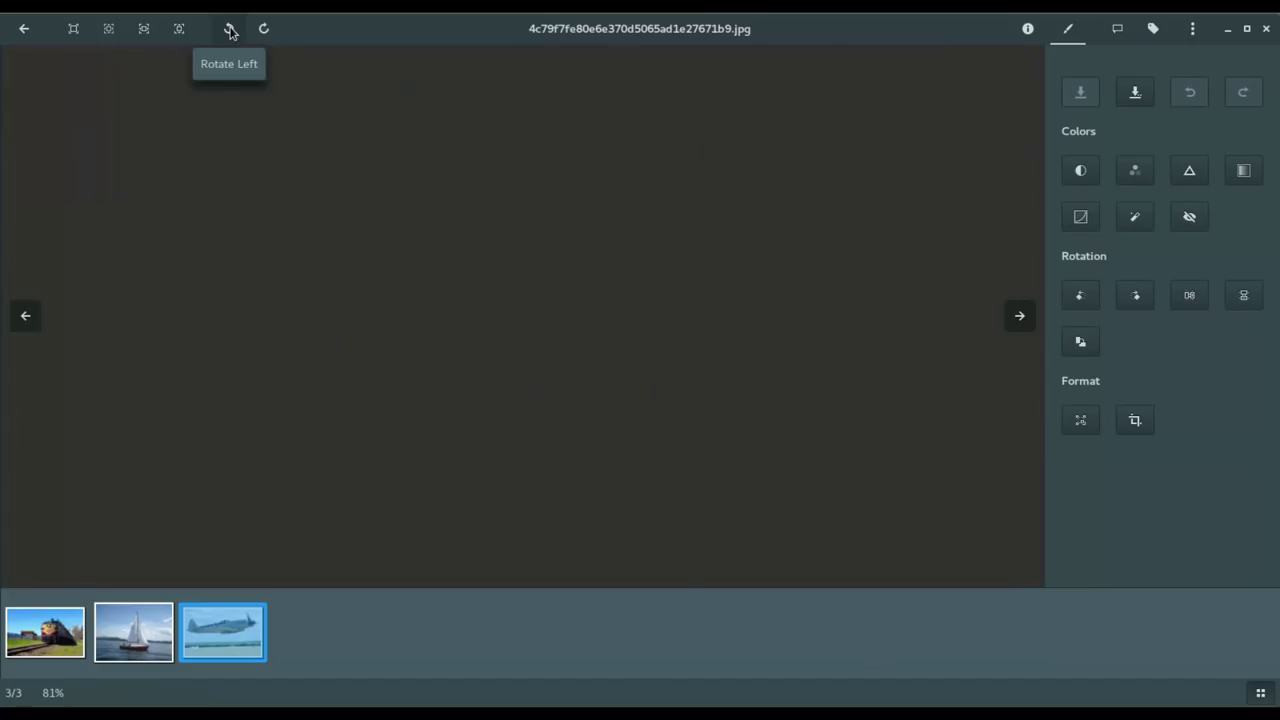
click(264, 28)
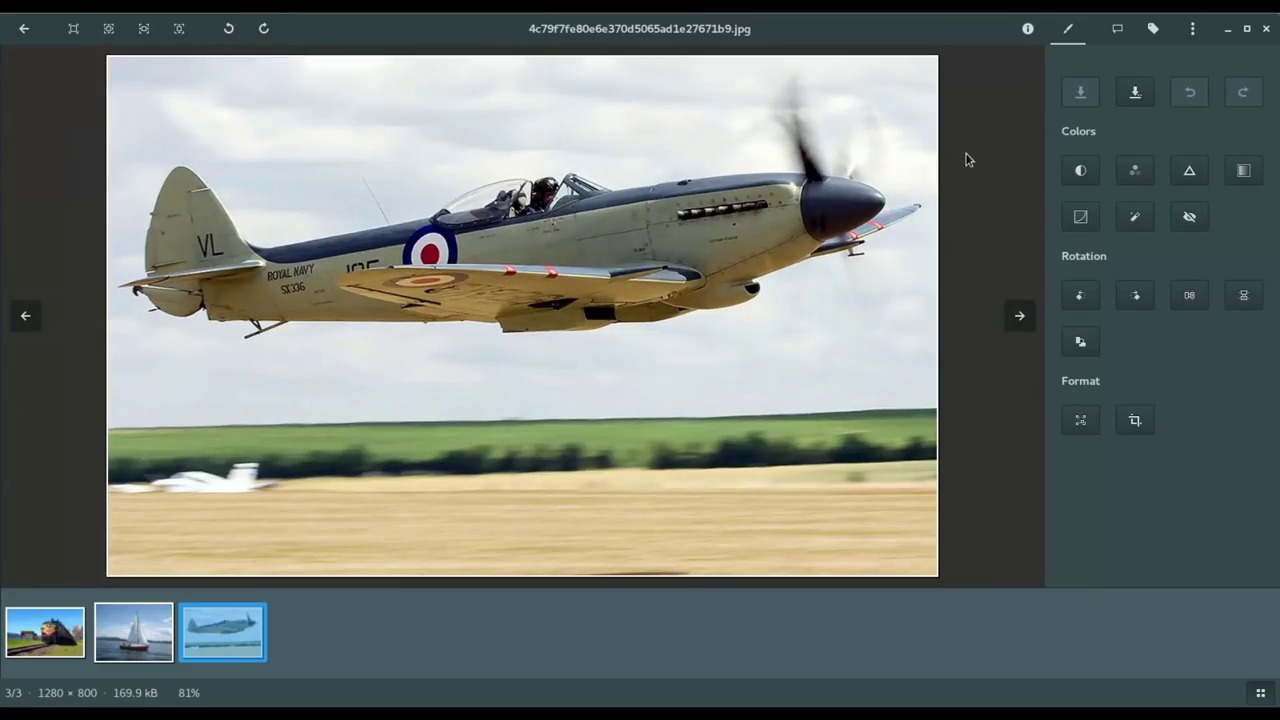
Show the Spitfire photo's histogram, file properties and full Exif metadata list.
click(1029, 30)
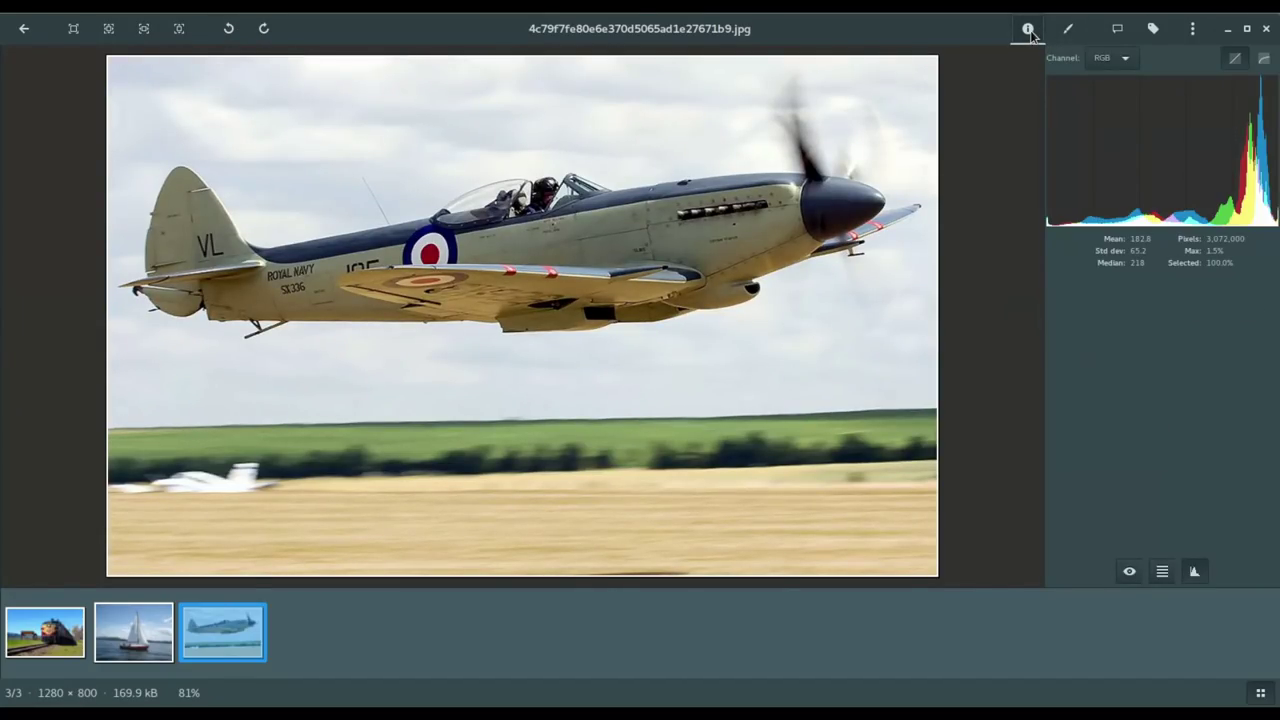
click(1129, 572)
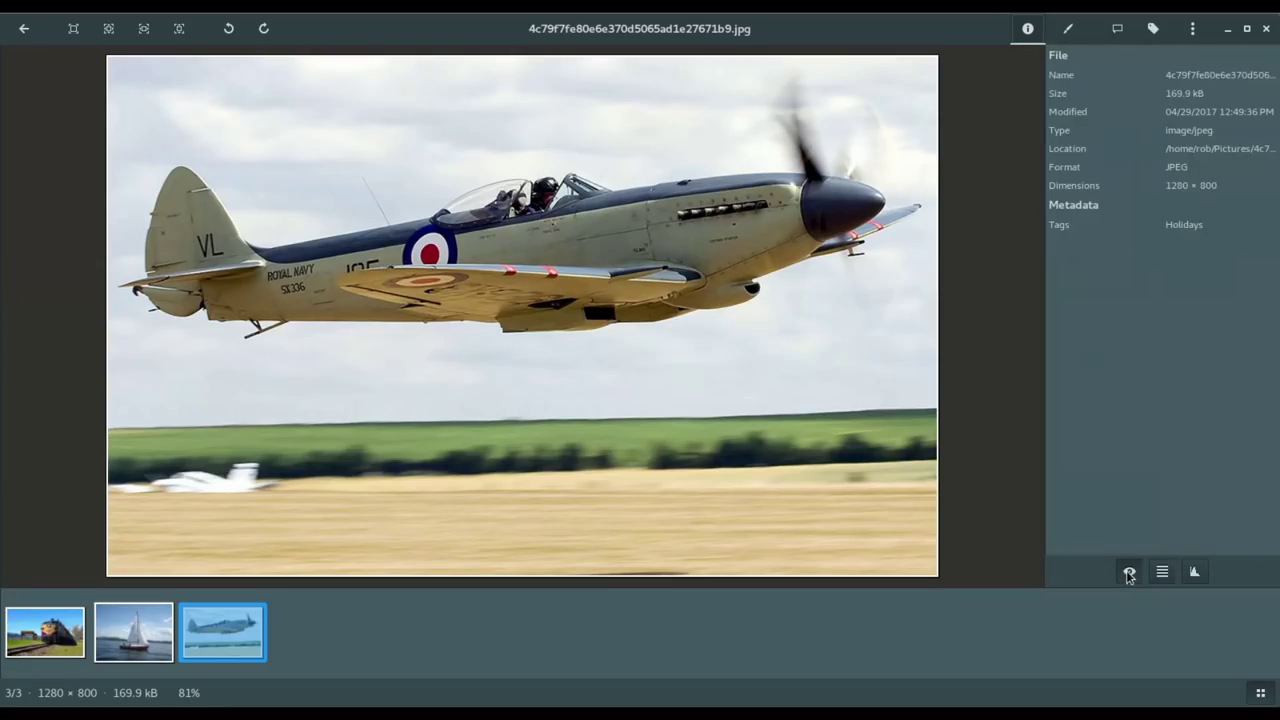
click(1166, 575)
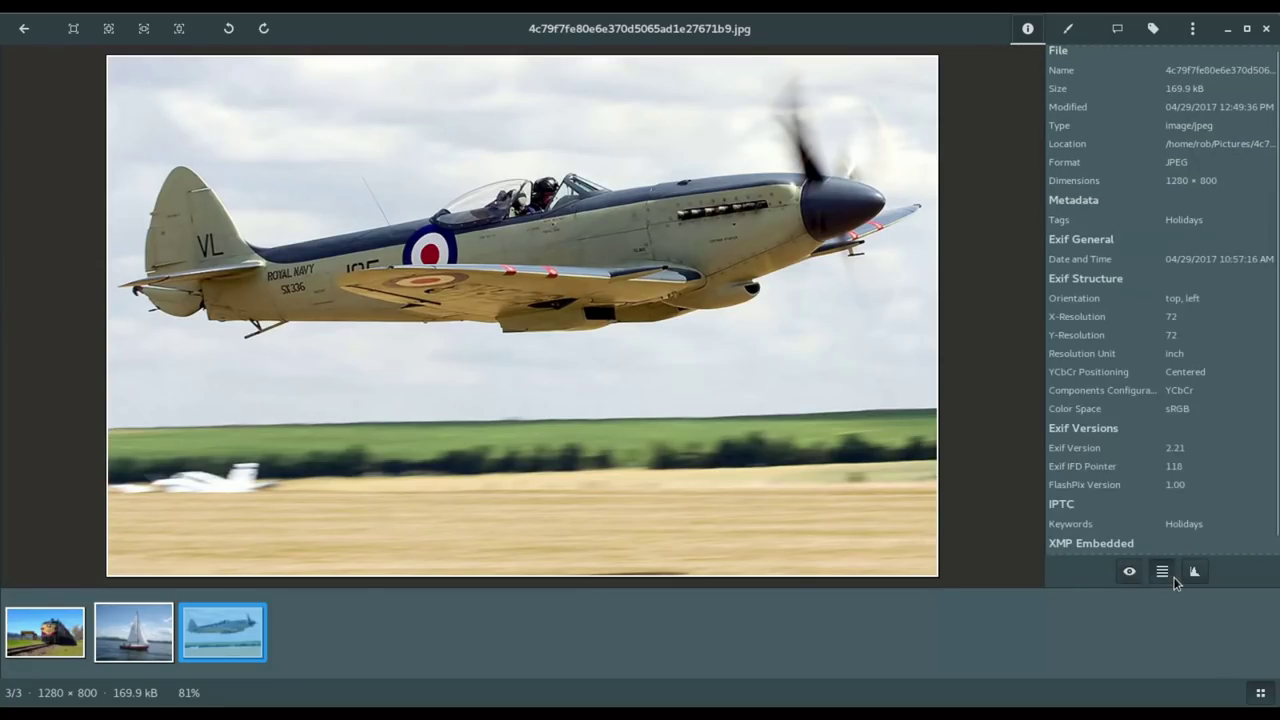
scroll(1228, 352, up, 1)
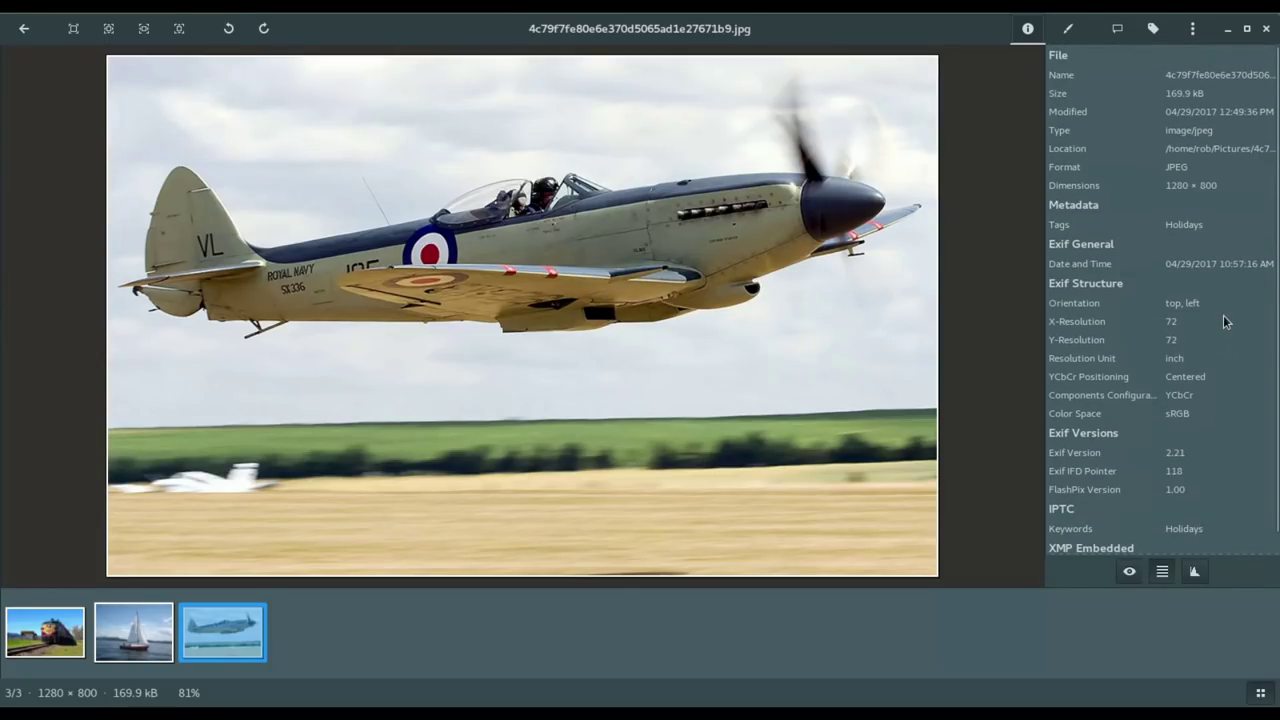
Open and close the Comment and Tags dialogs and the options menu without changes.
click(1128, 36)
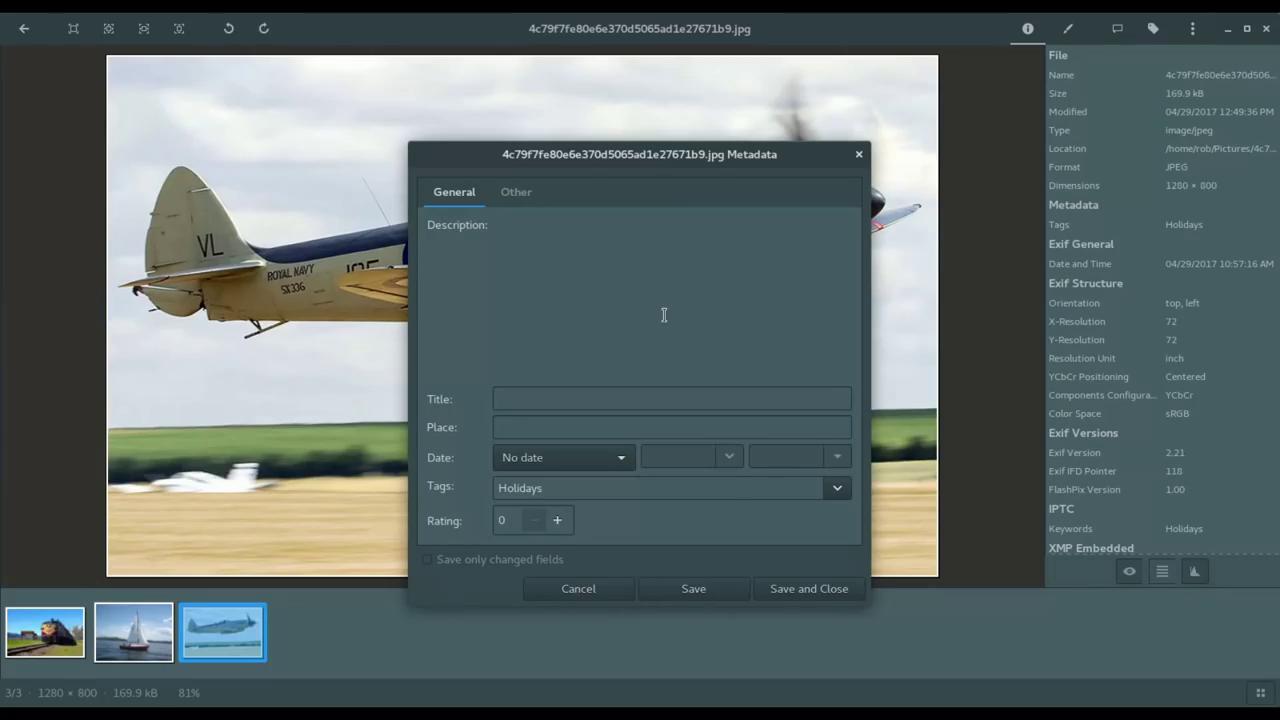
click(858, 155)
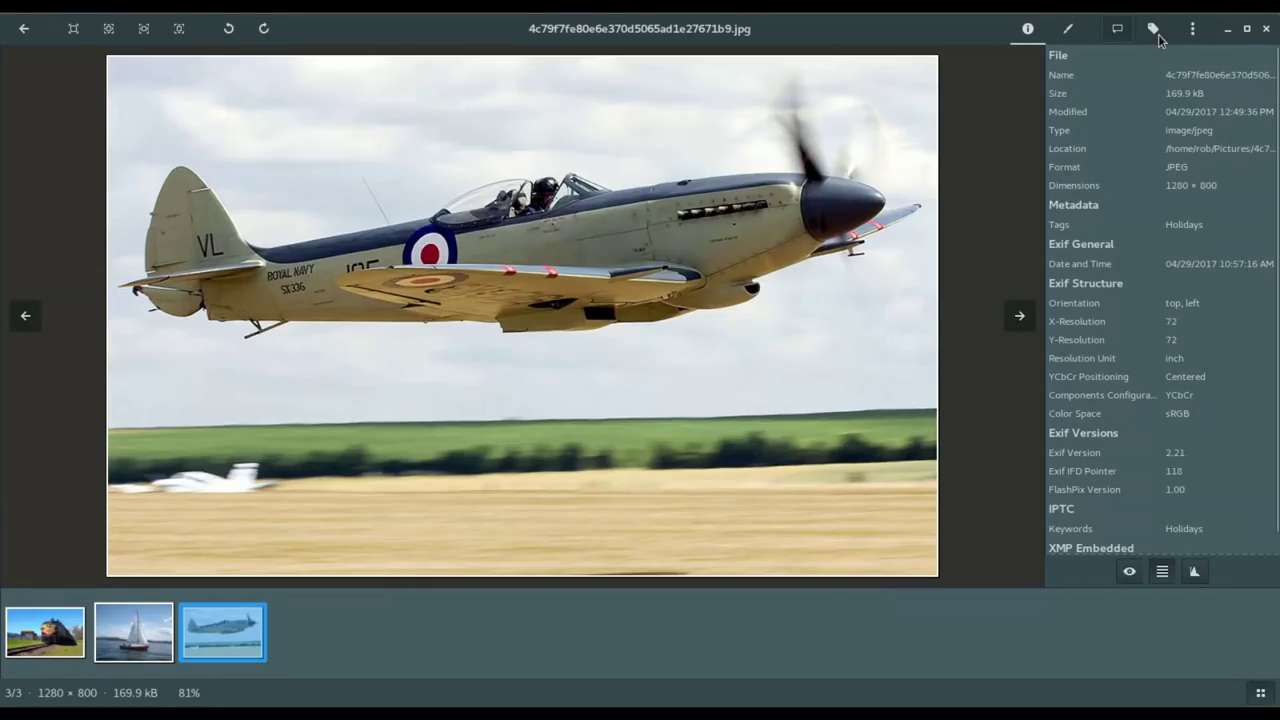
click(1155, 30)
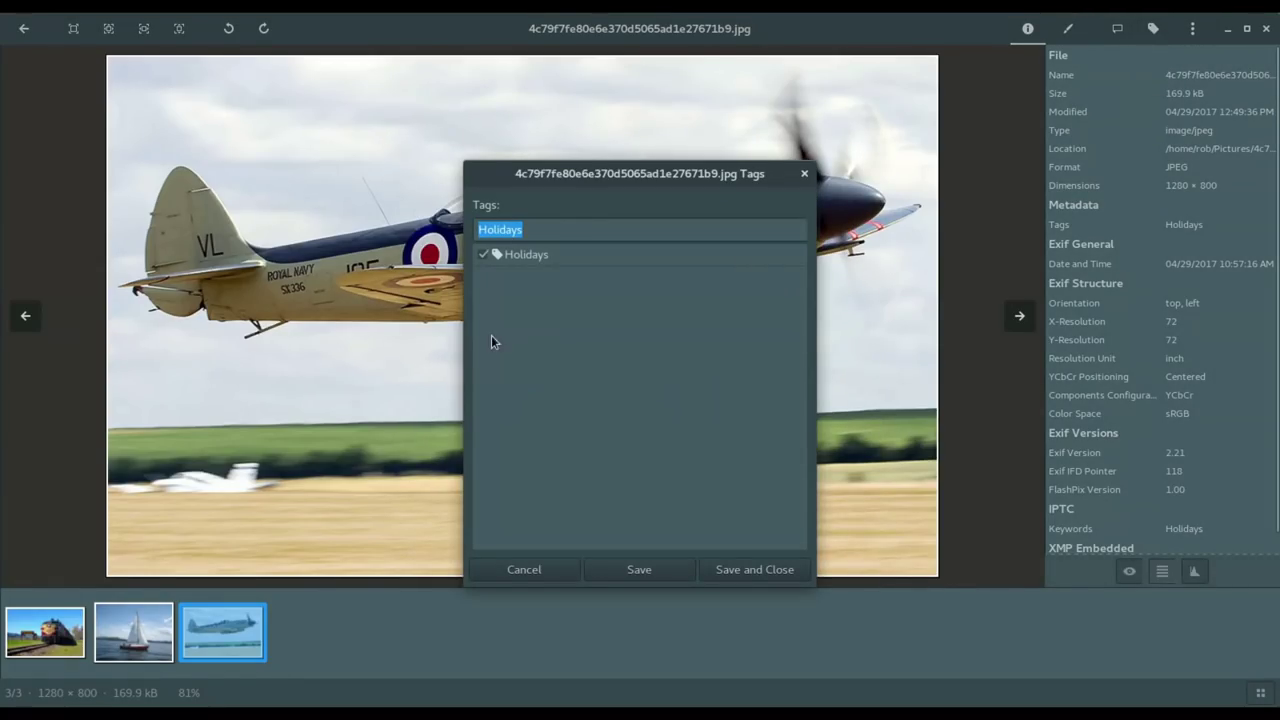
click(804, 173)
click(1196, 33)
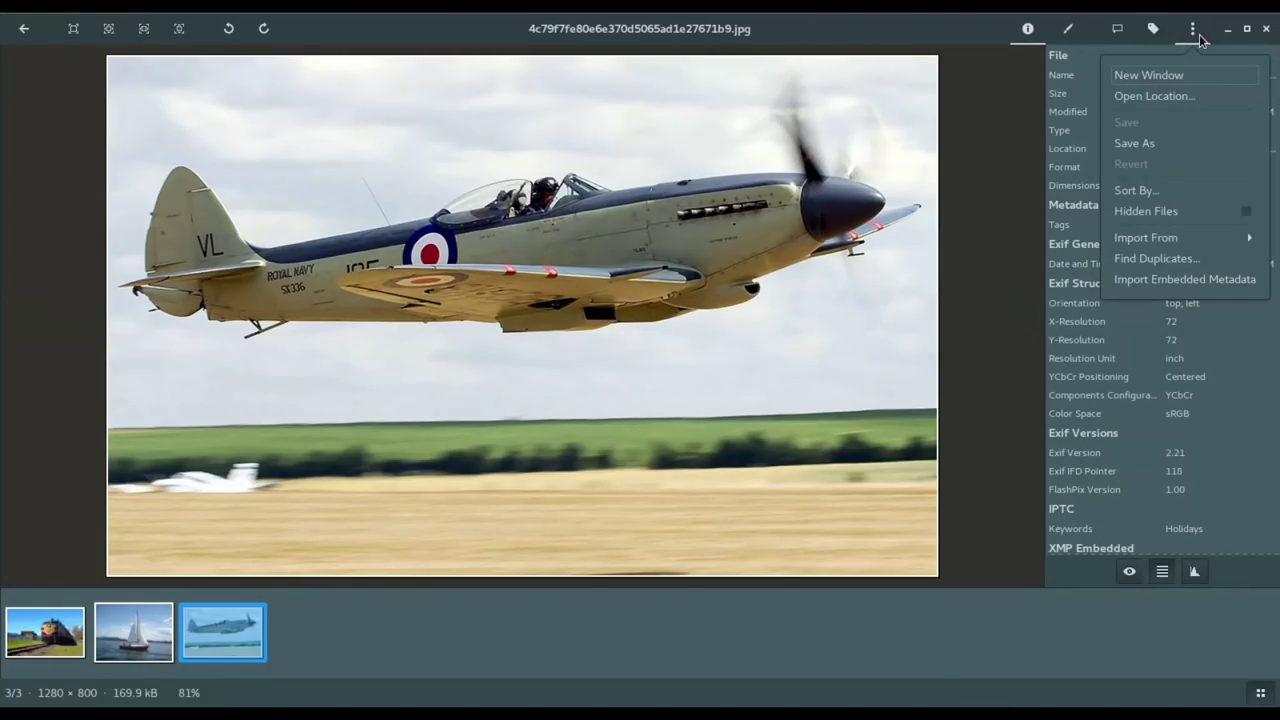
click(1199, 34)
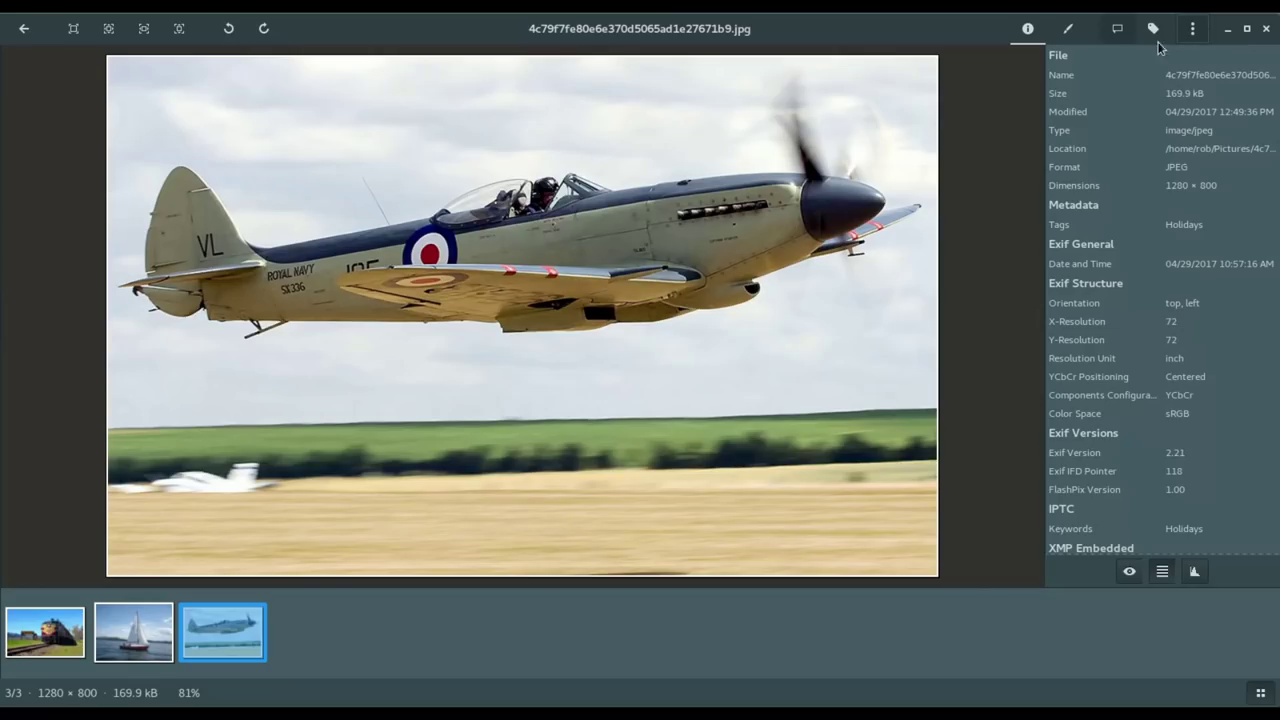
Switch the viewer back to the Spitfire photo's editing tools.
click(1068, 34)
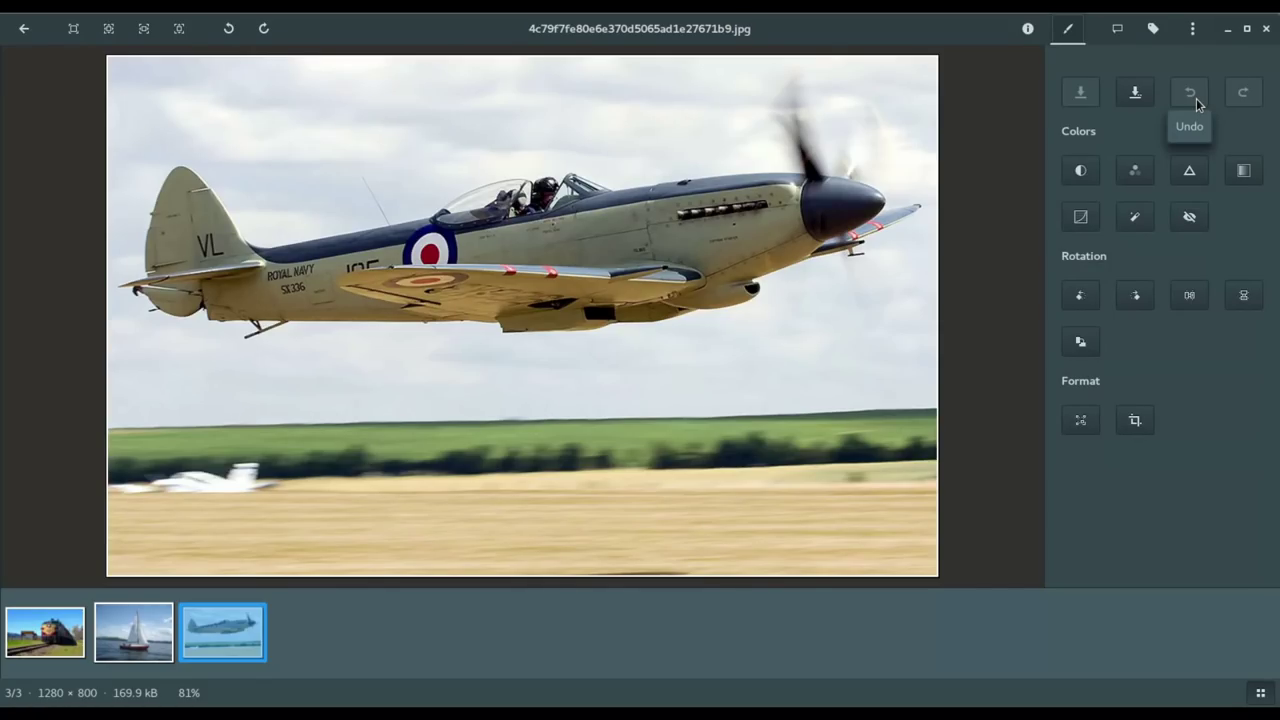
Preview Equalize and Uniform auto-contrast, apply Stretch, then bring up Adjust Colors.
click(1081, 171)
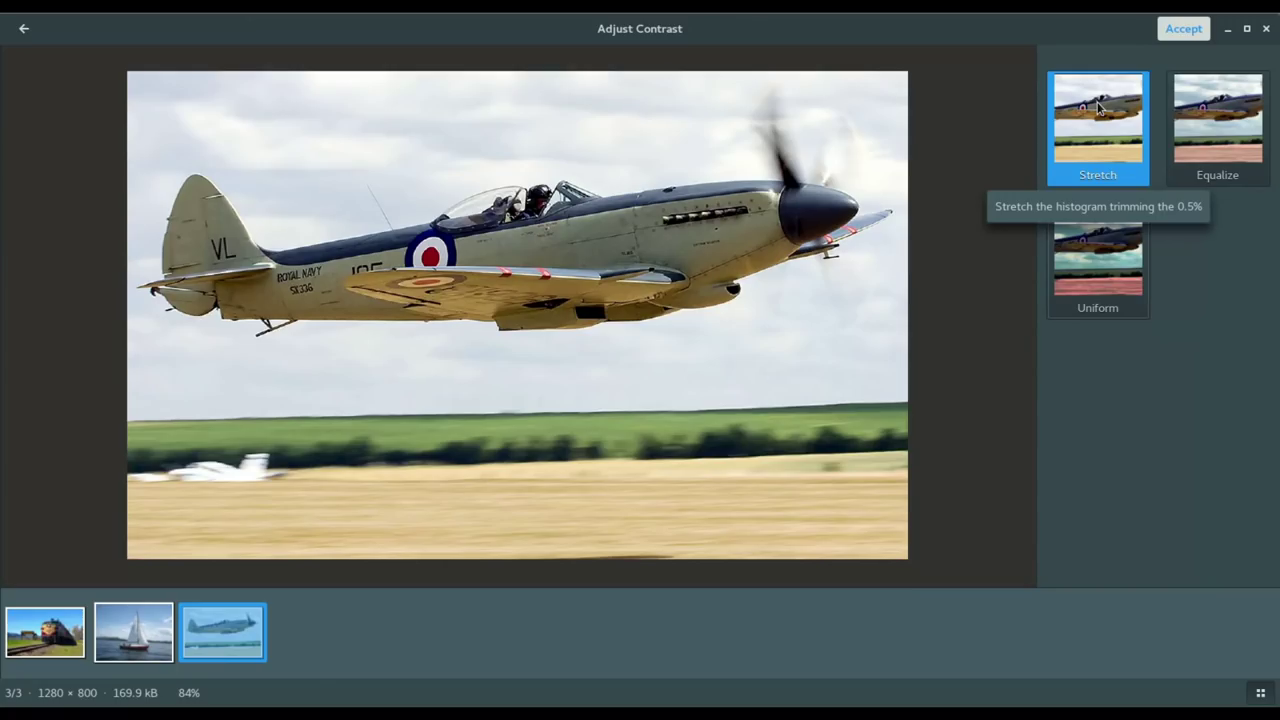
click(1199, 128)
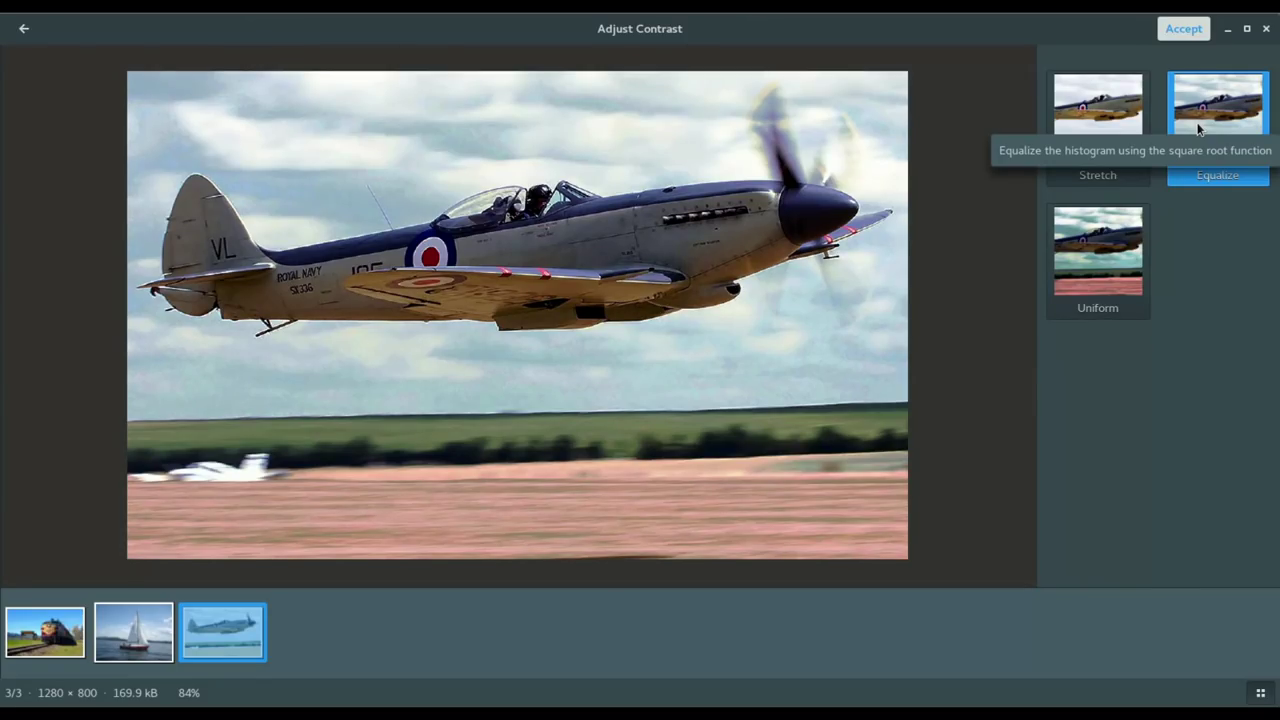
click(1111, 263)
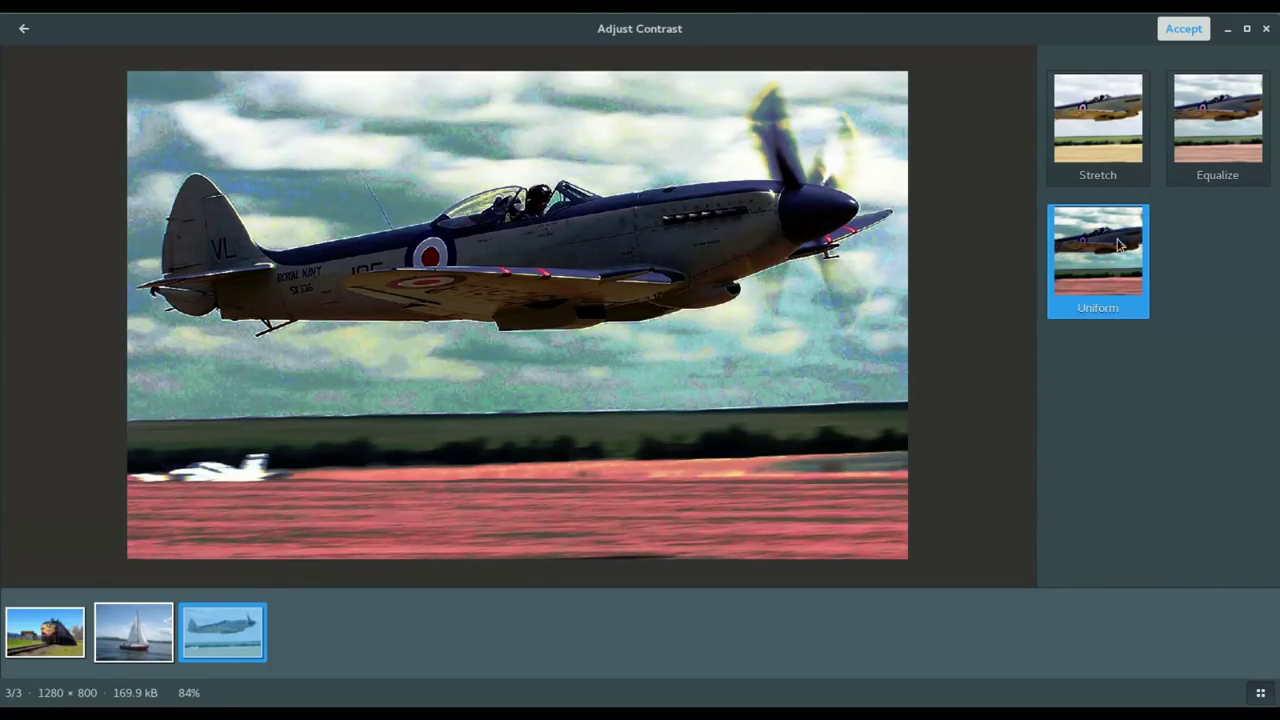
click(1108, 141)
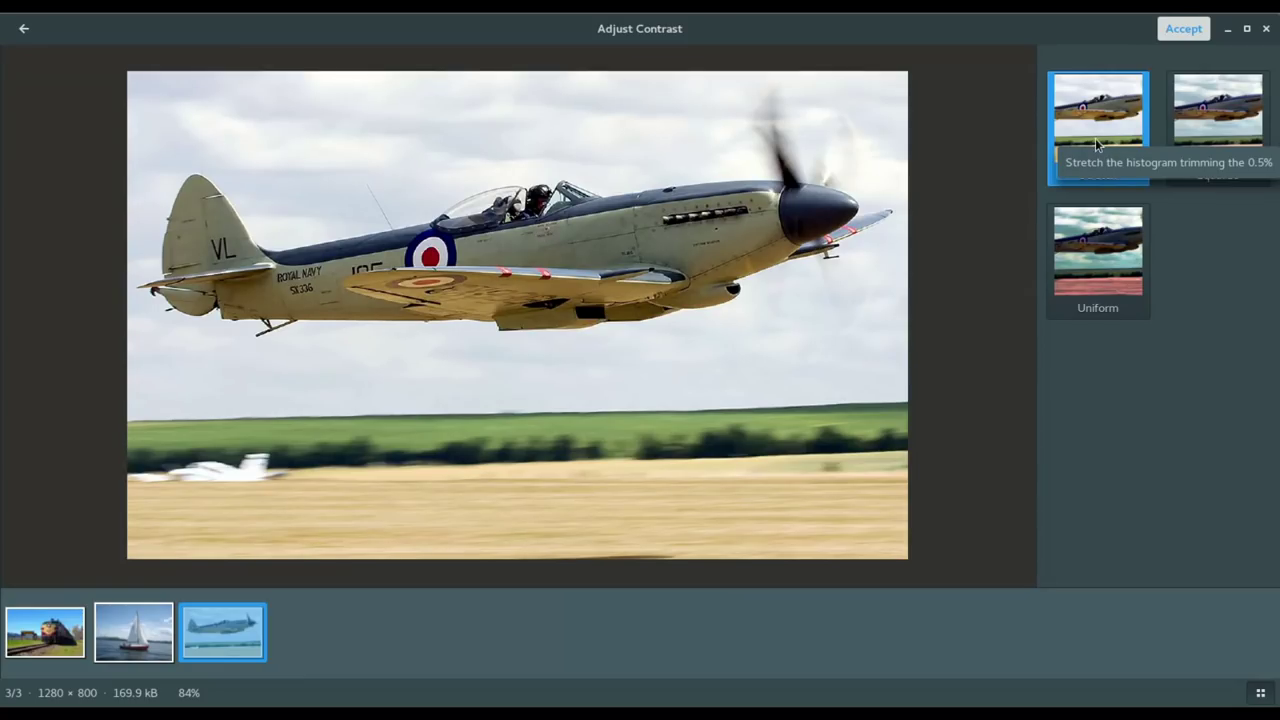
click(1183, 30)
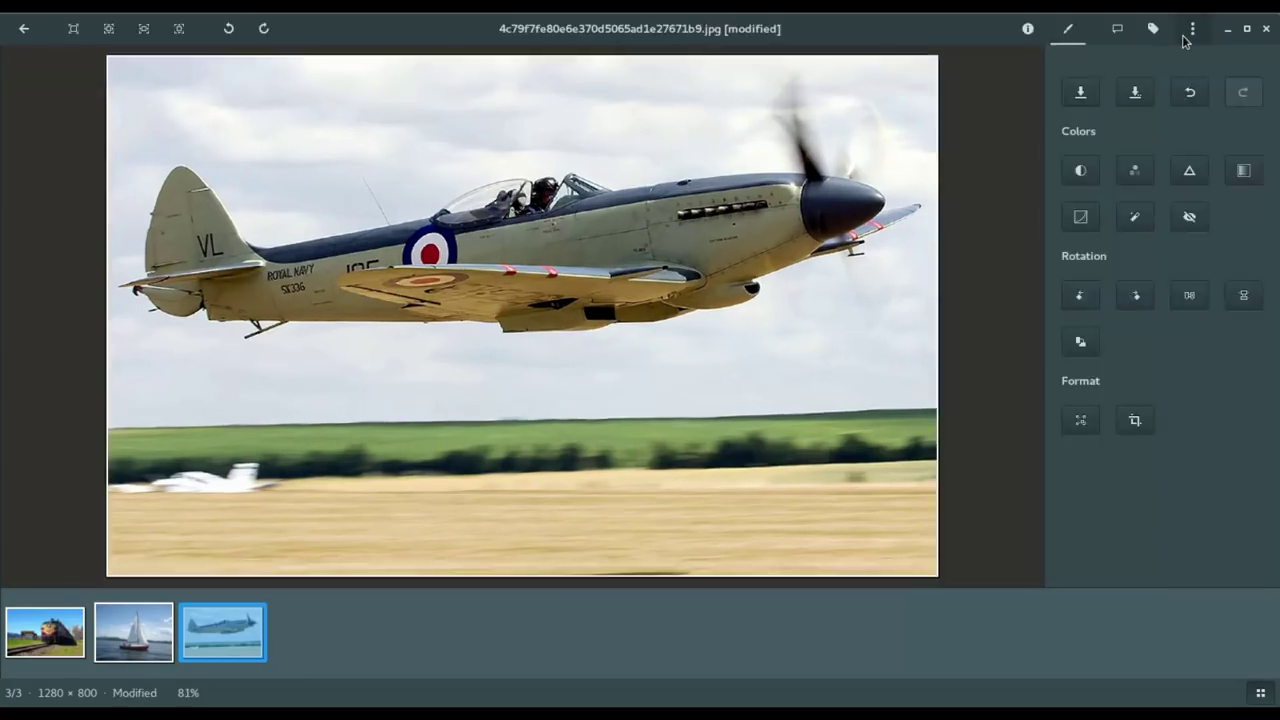
click(1136, 172)
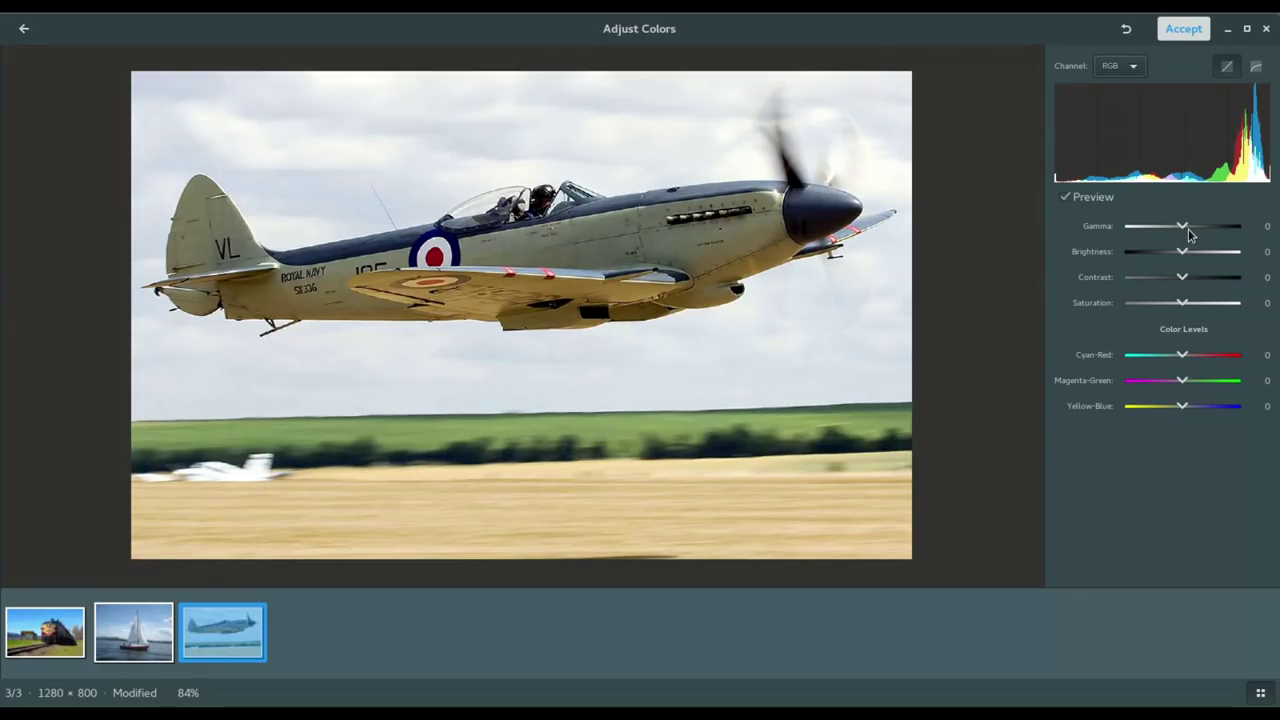
Nudge the Gamma slider, then accept to close Adjust Colors with colours essentially unchanged.
mouse_move(1189, 234)
mouse_down()
mouse_move(1246, 233)
mouse_move(1184, 240)
mouse_move(1188, 230)
mouse_up()
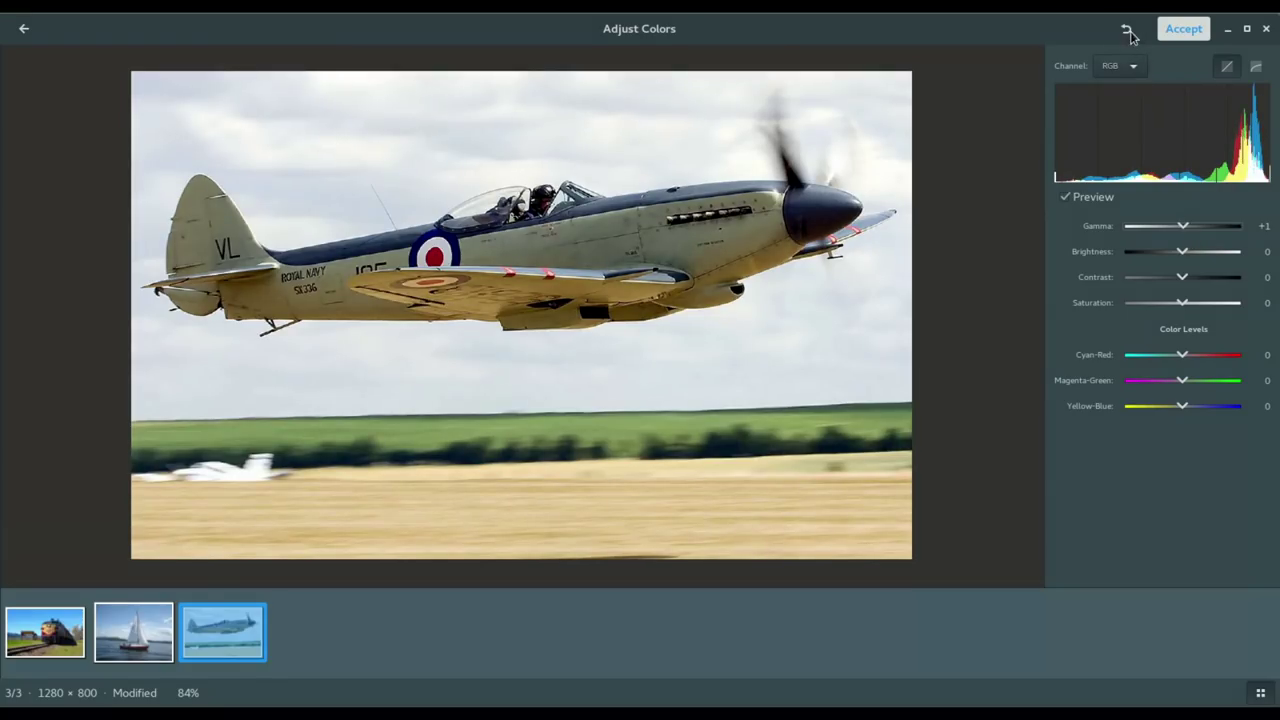
click(1183, 29)
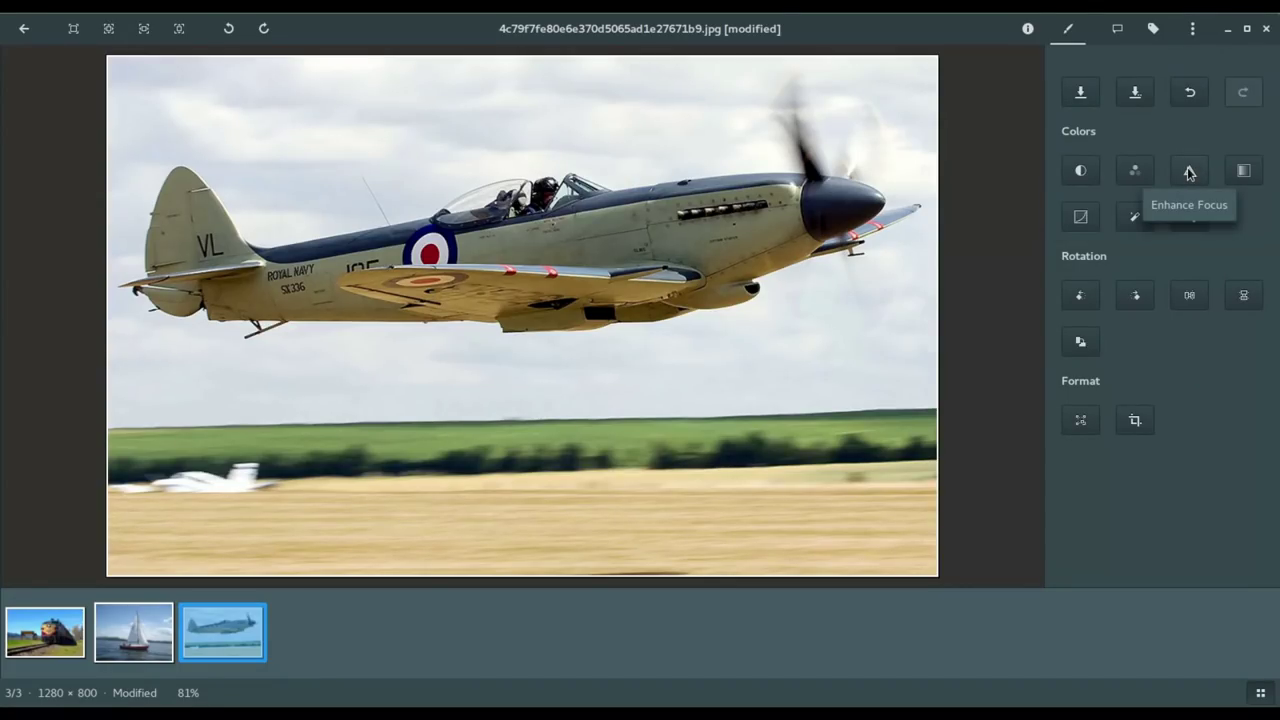
Open Grayscale, compare the Saturation and Average previews, and settle on Saturation.
click(1245, 172)
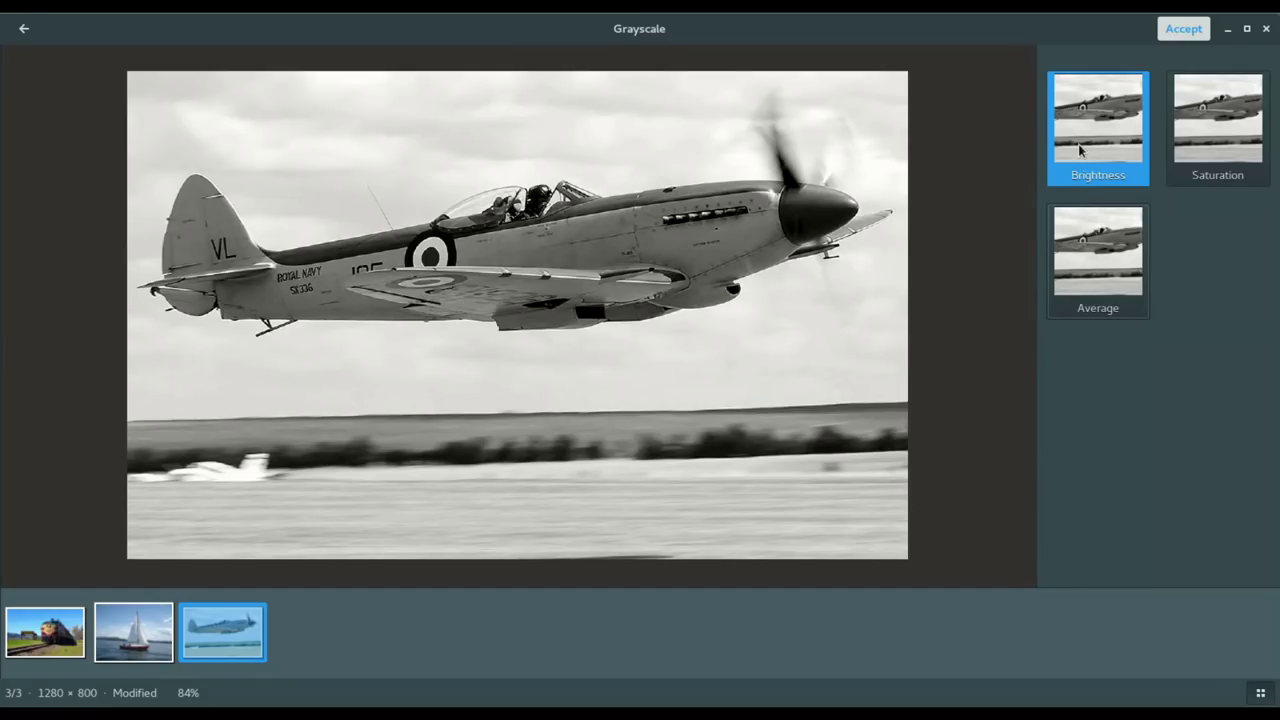
click(1195, 185)
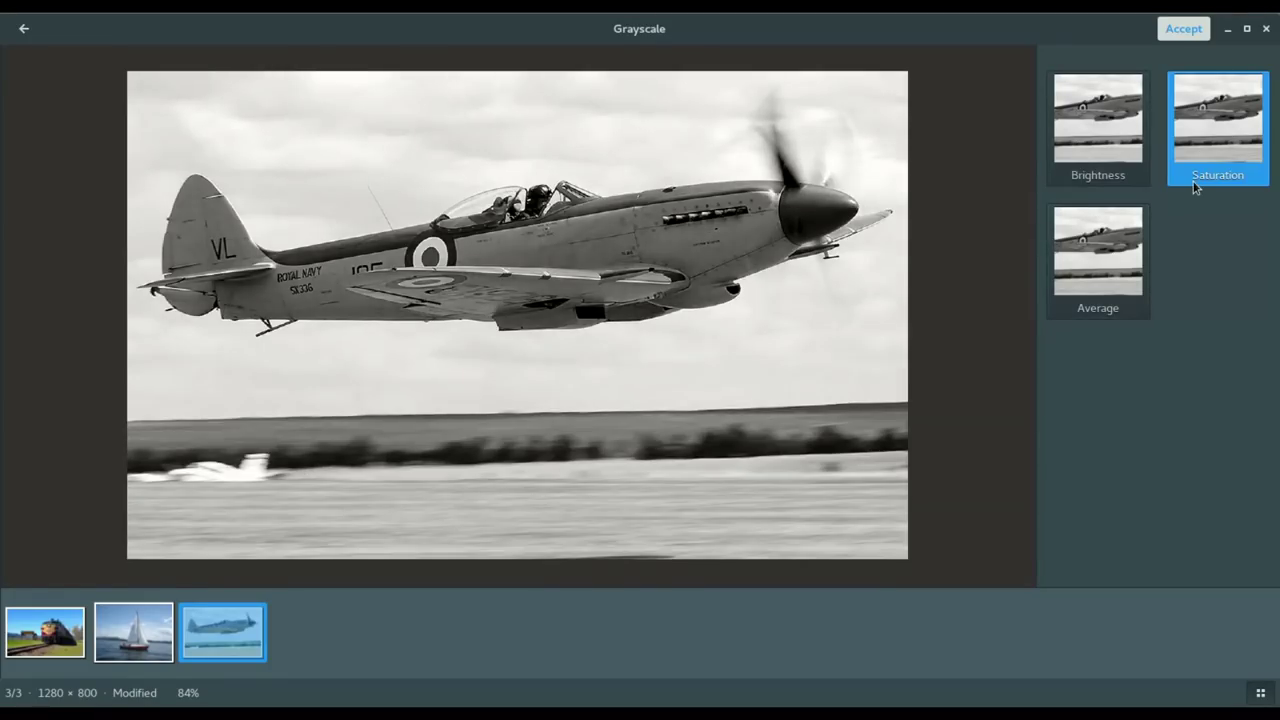
click(1112, 285)
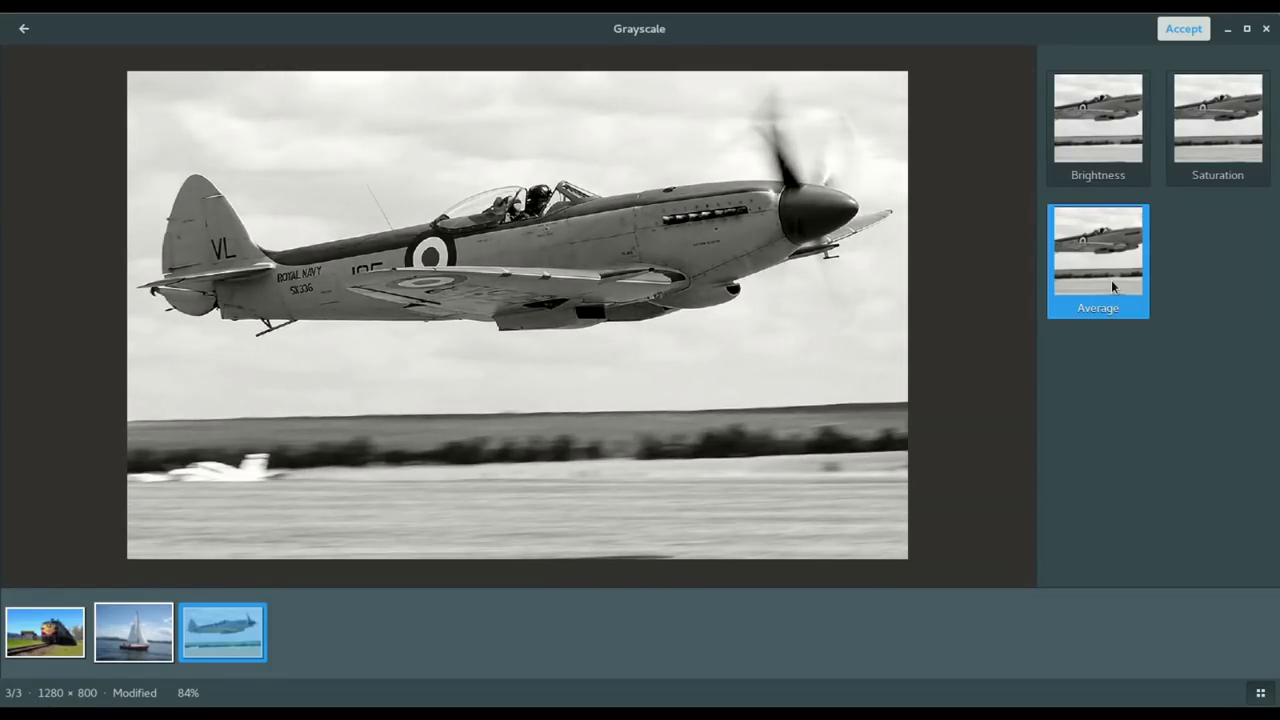
click(1202, 140)
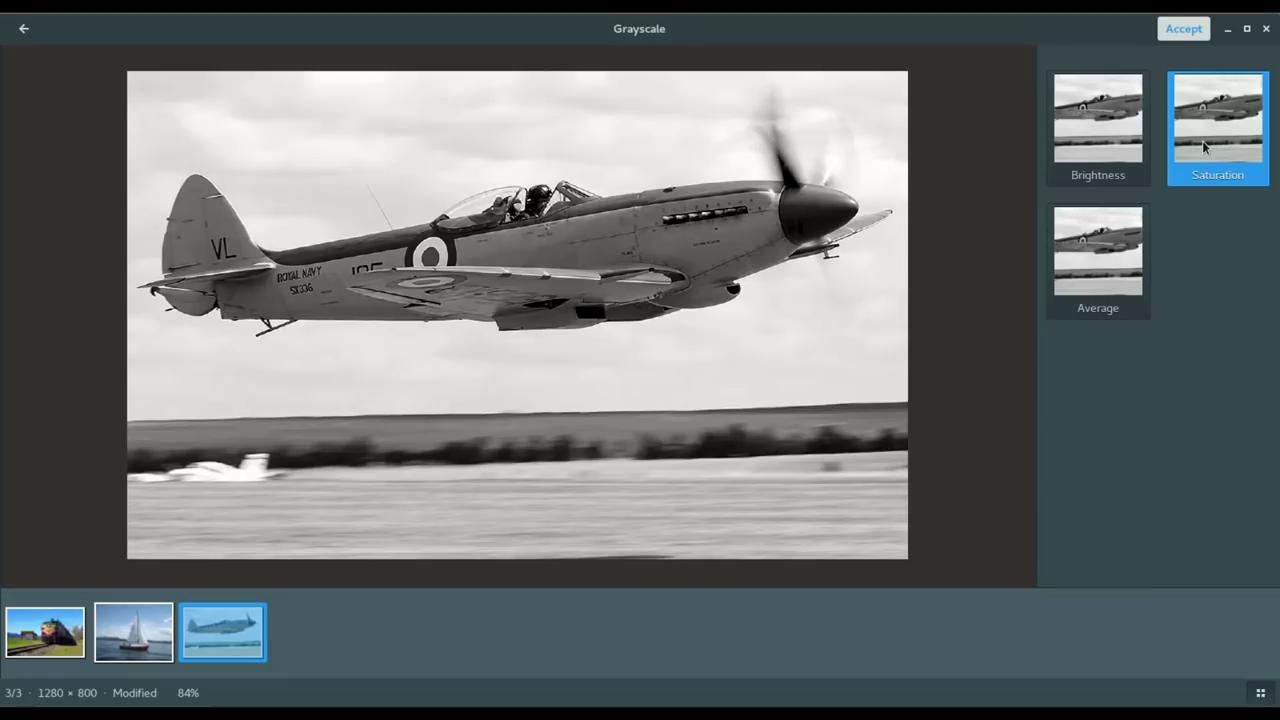
Apply the Saturation grayscale to the Spitfire photo, glancing at the colour curves adjustment.
click(1183, 30)
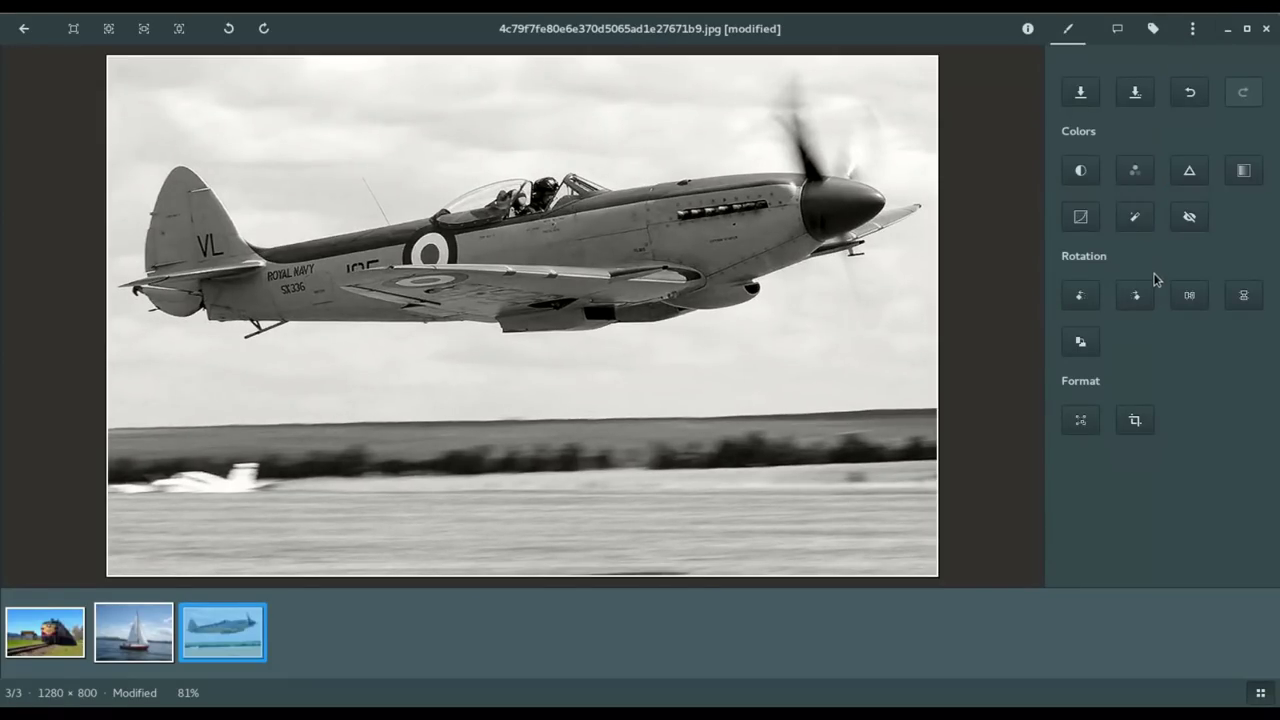
click(1082, 222)
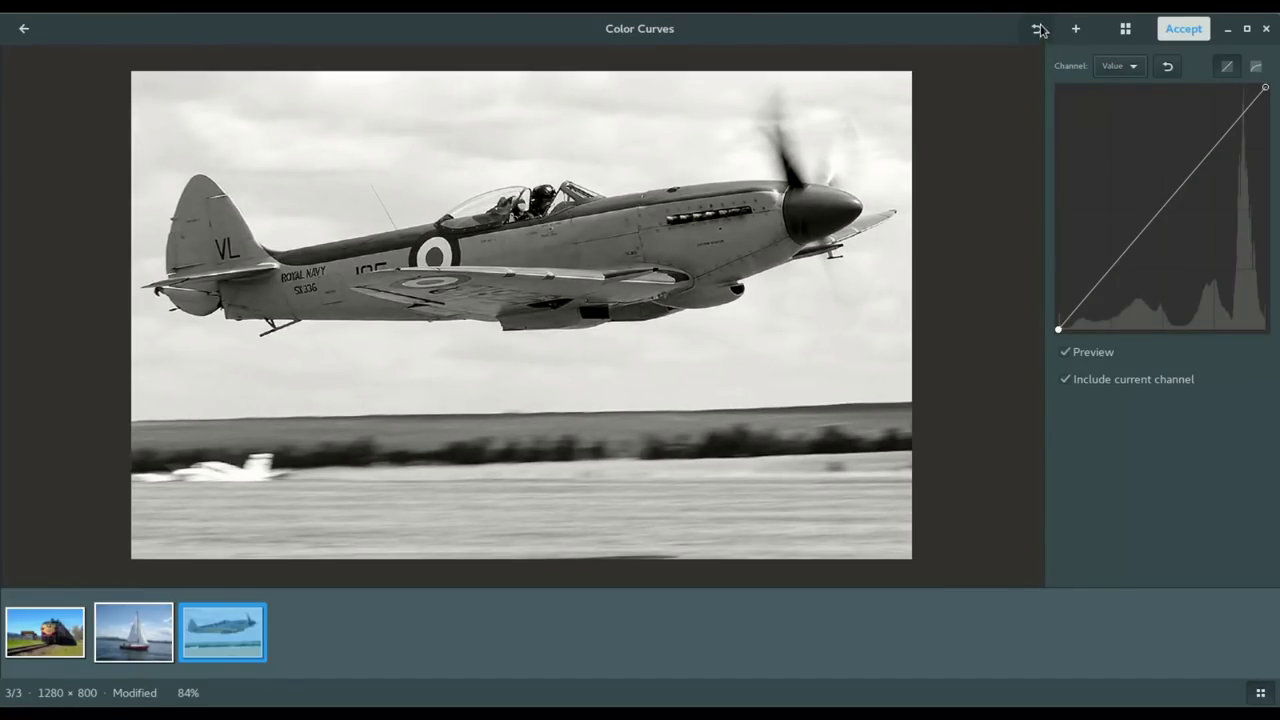
click(24, 30)
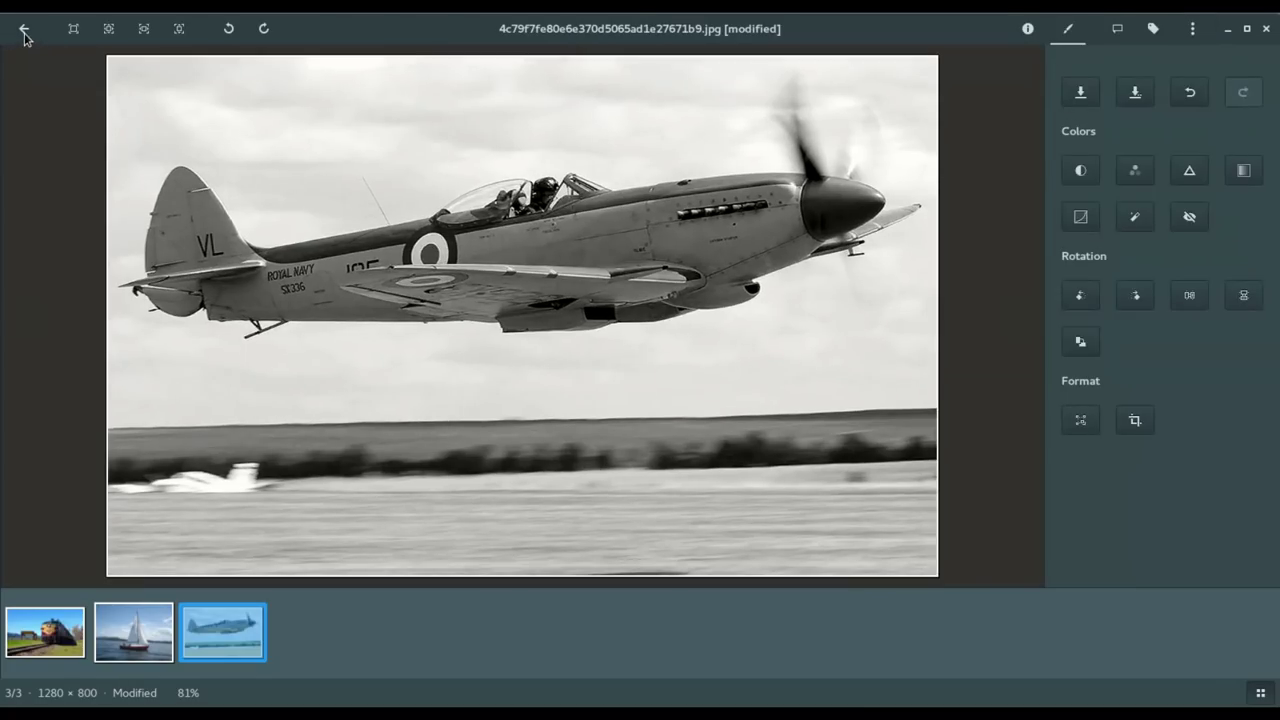
Preview the Blurred Edges special effect, briefly trying Negative before returning to Blurred Edges.
click(1135, 218)
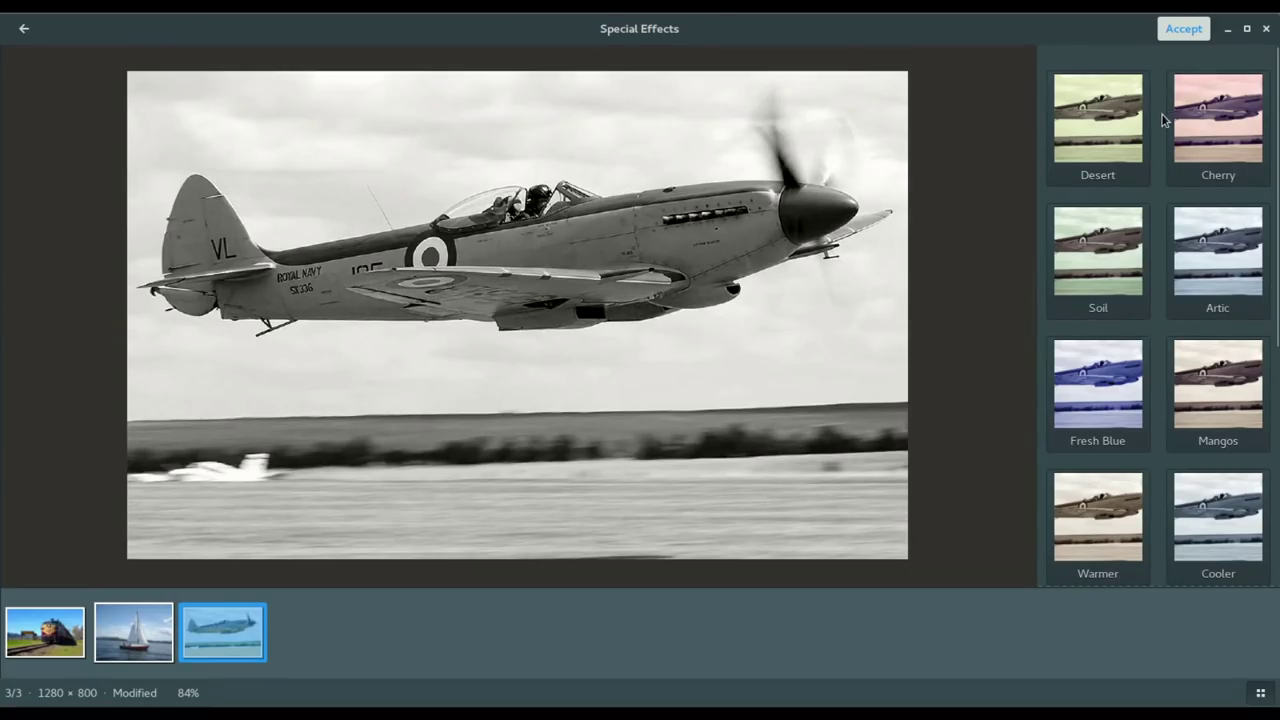
scroll(1157, 139, down, 5)
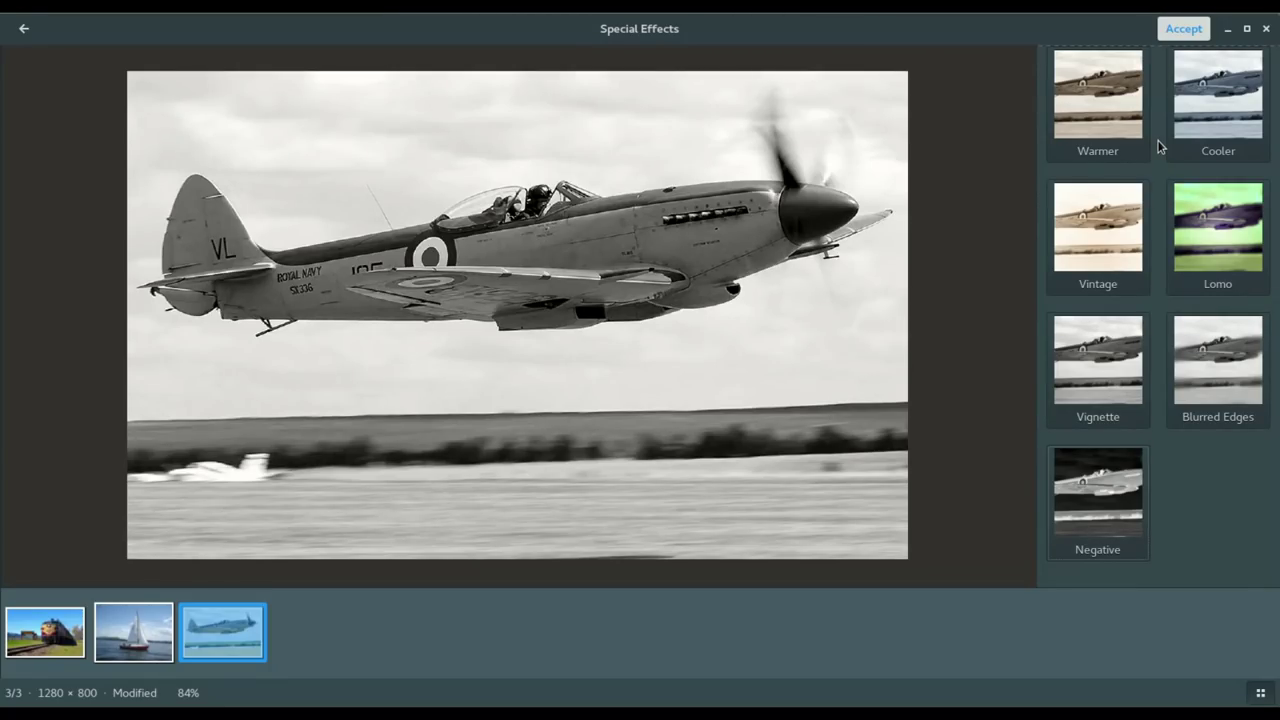
click(1234, 381)
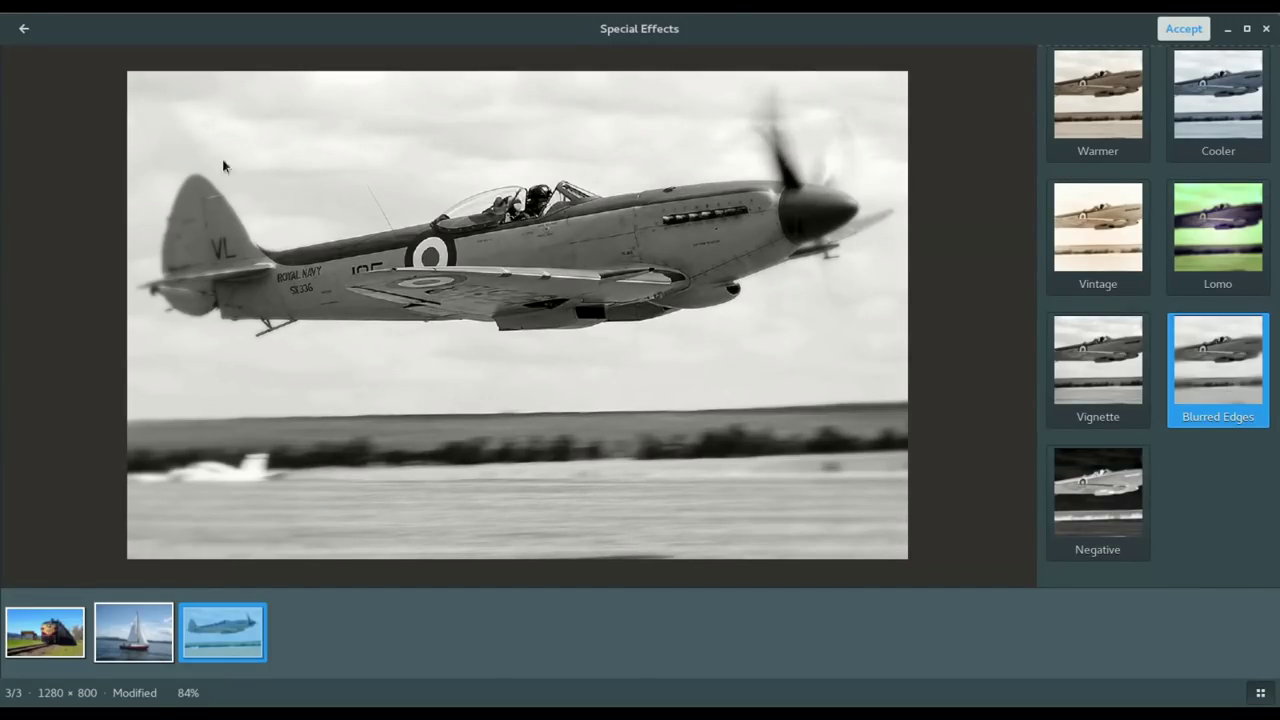
click(1127, 490)
click(1228, 368)
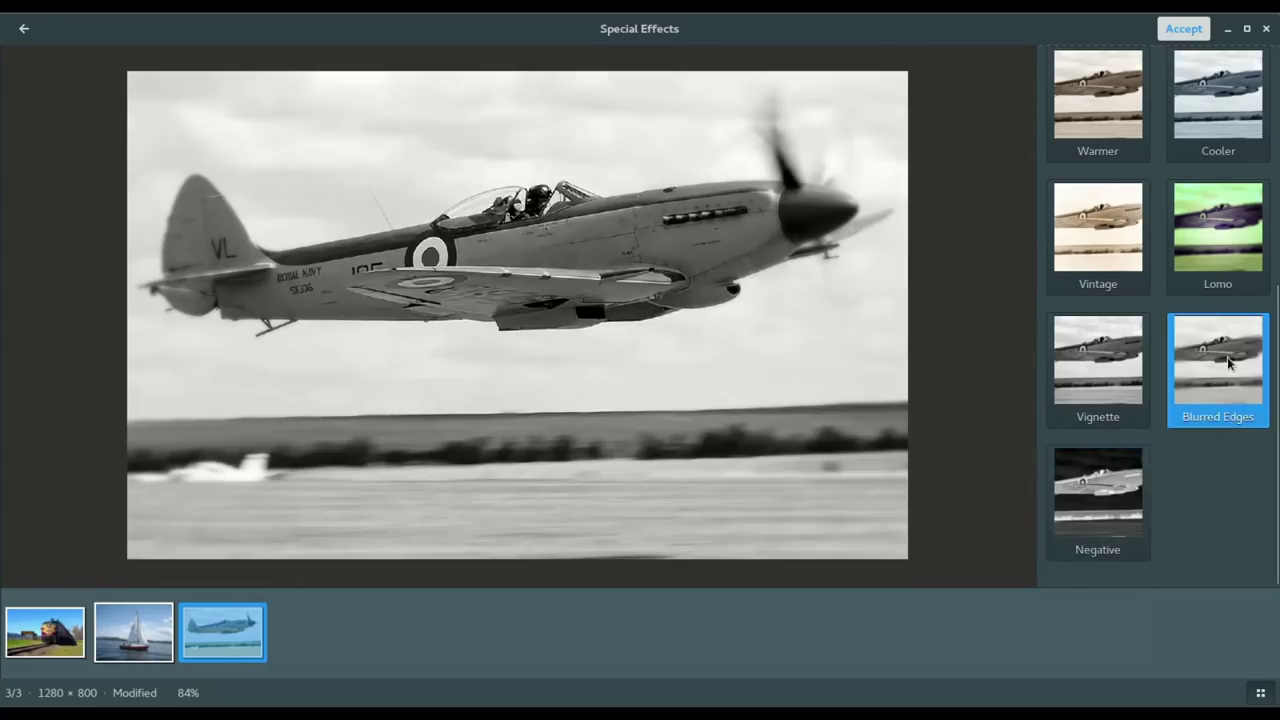
scroll(1230, 362, up, 3)
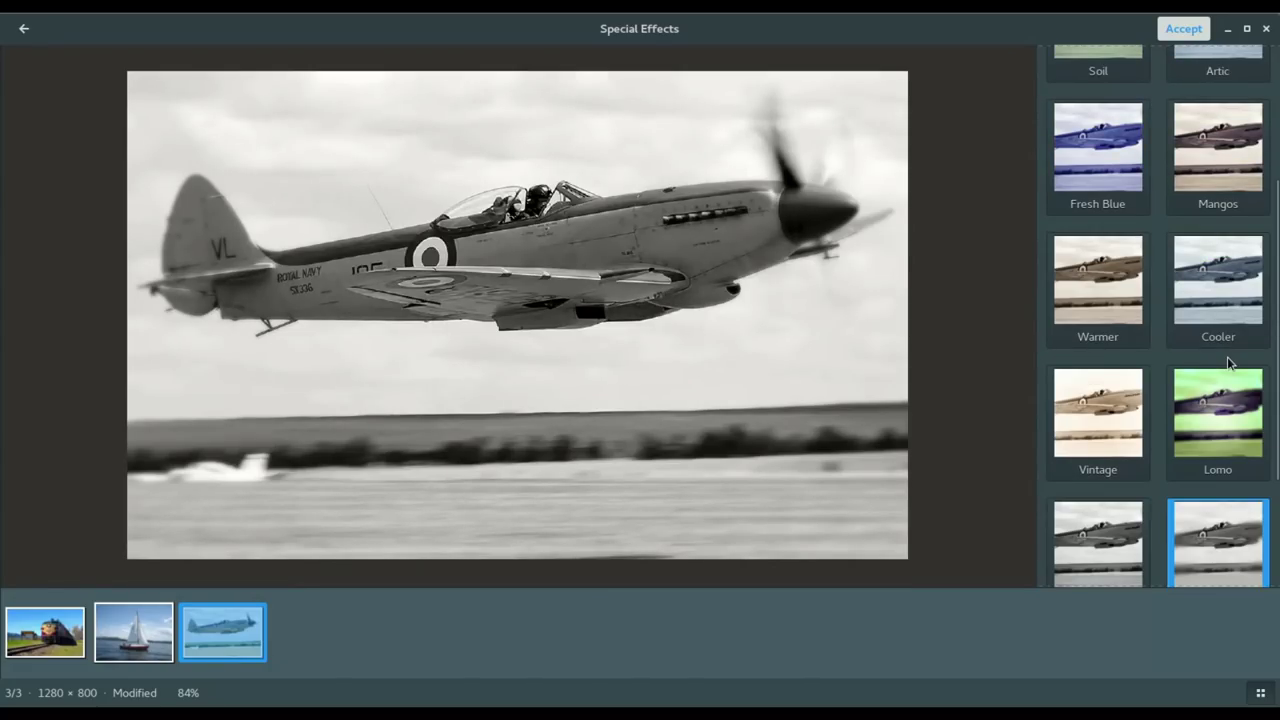
scroll(1227, 357, up, 3)
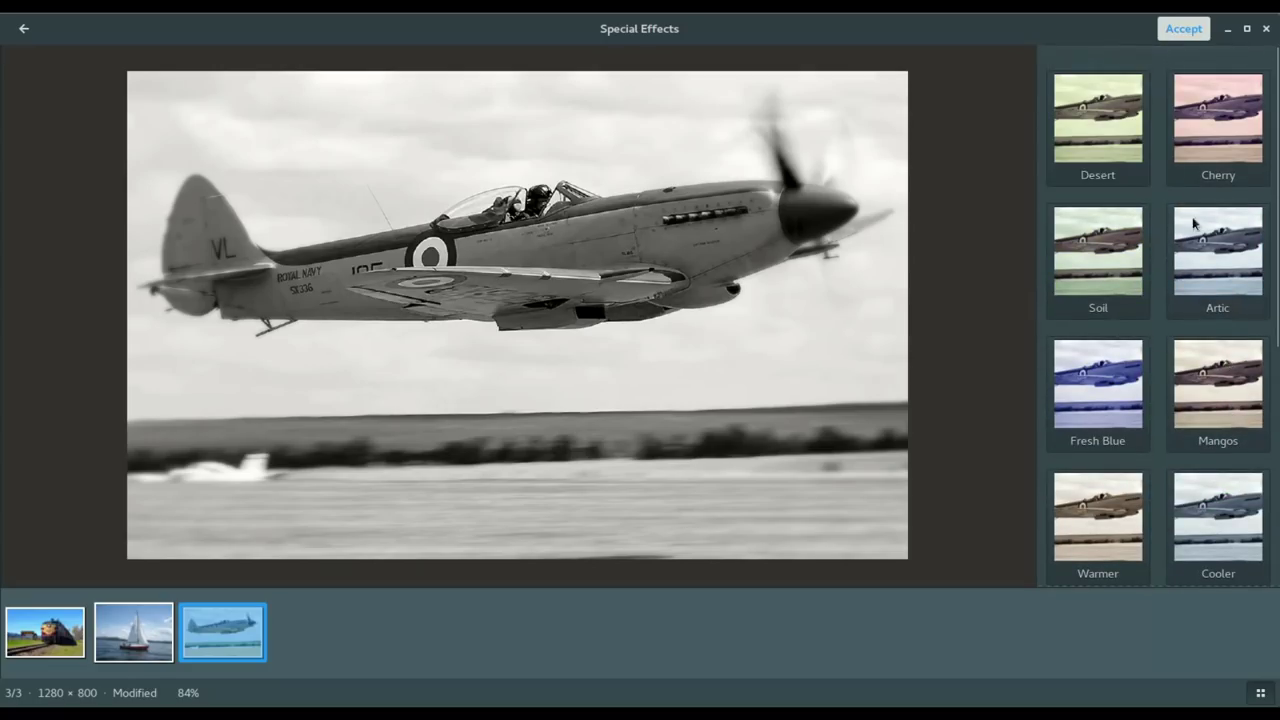
Keep the blurred edges, then mirror the photo horizontally, reverting the trial rotations and flip.
click(1175, 33)
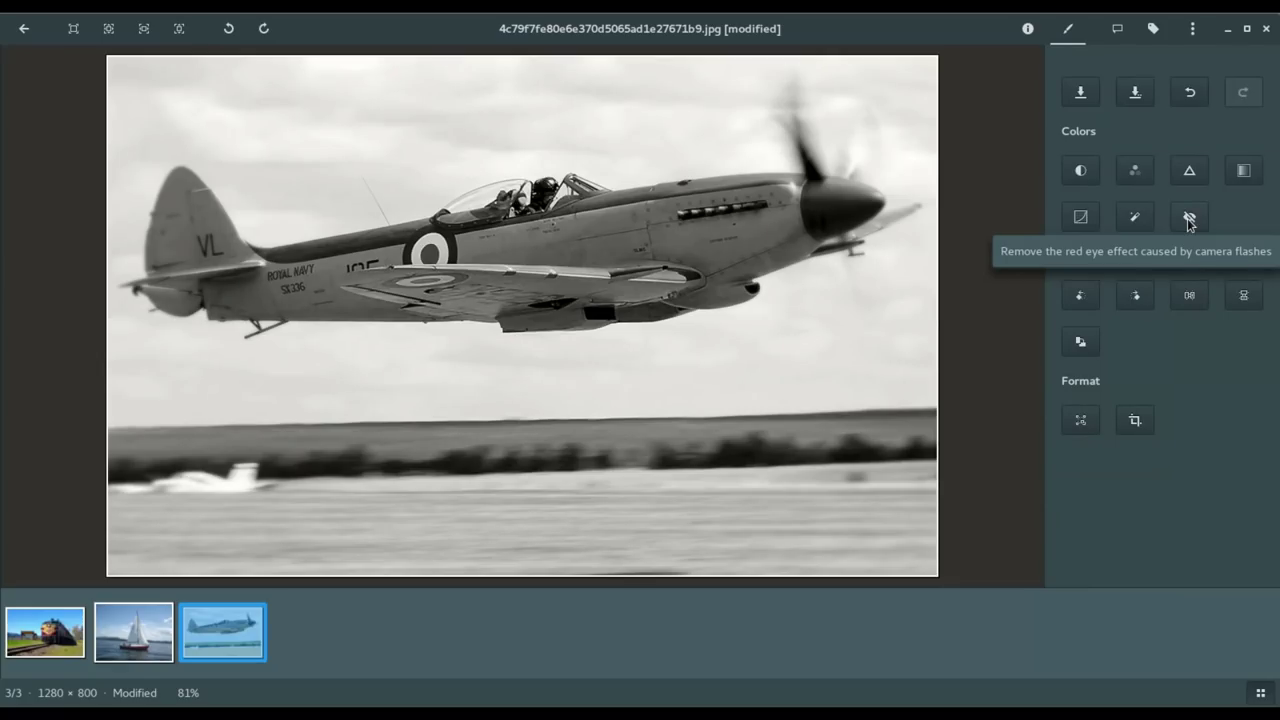
click(1081, 296)
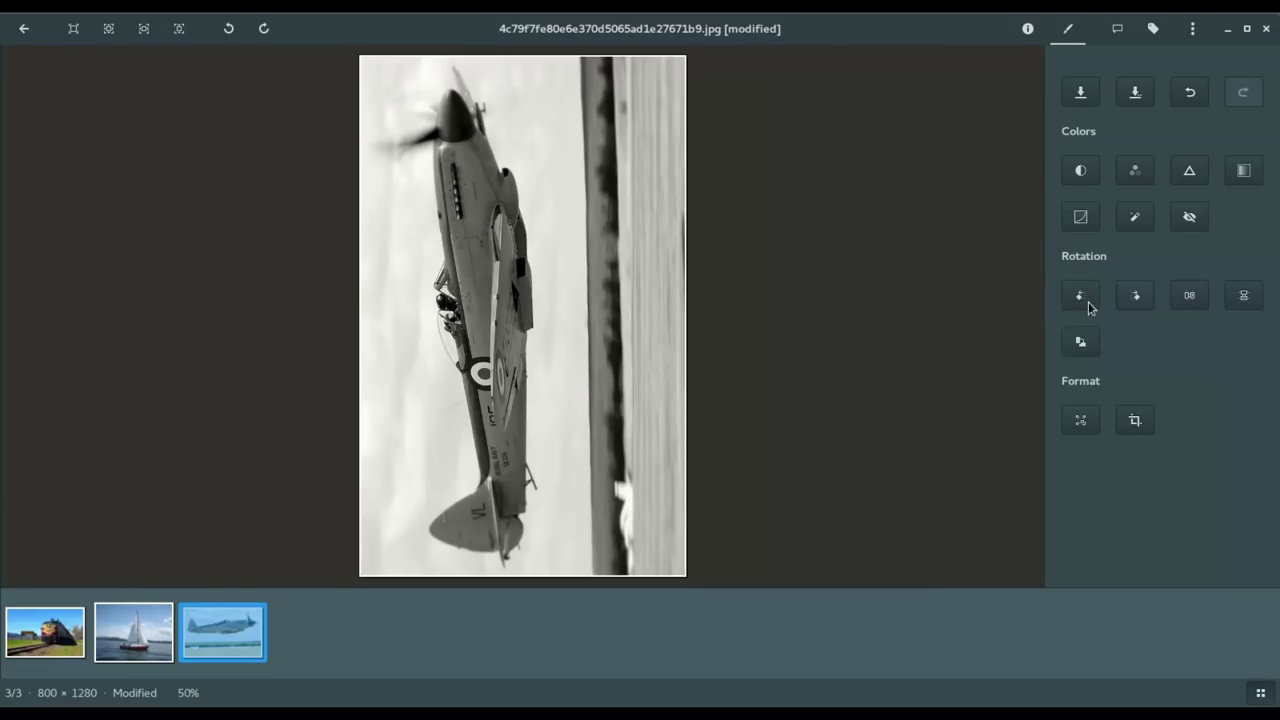
click(1140, 304)
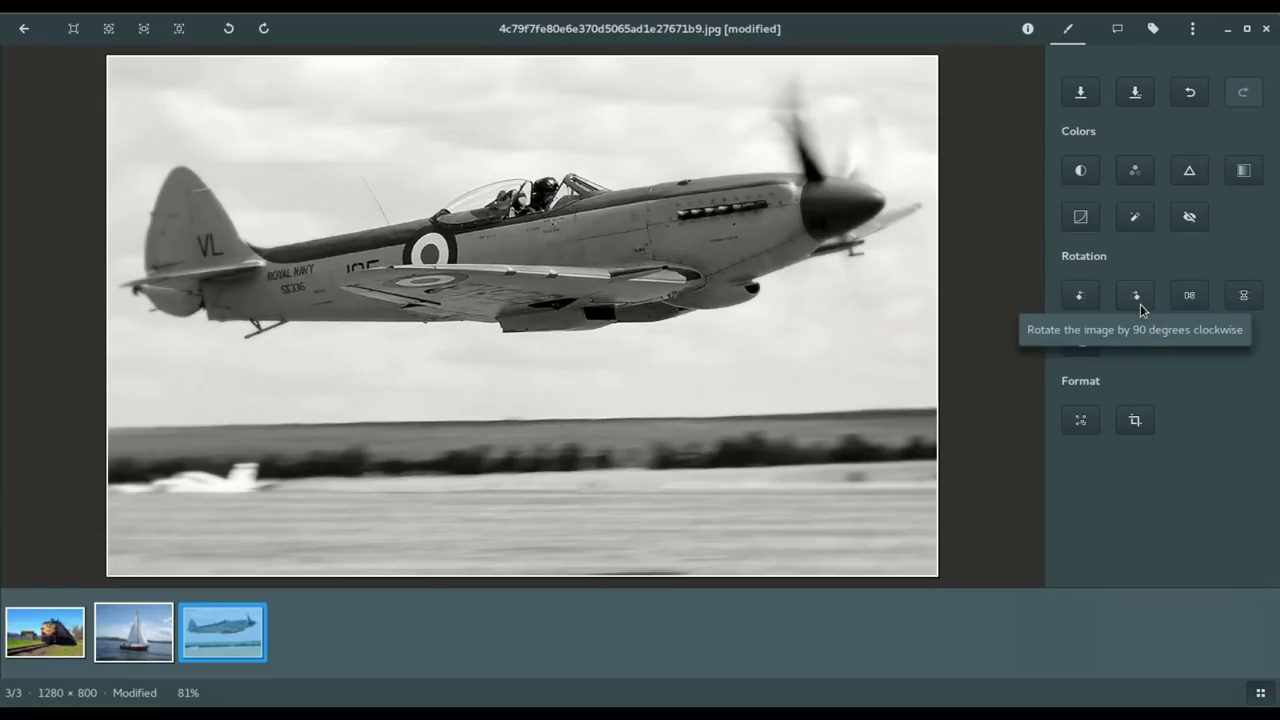
click(1192, 309)
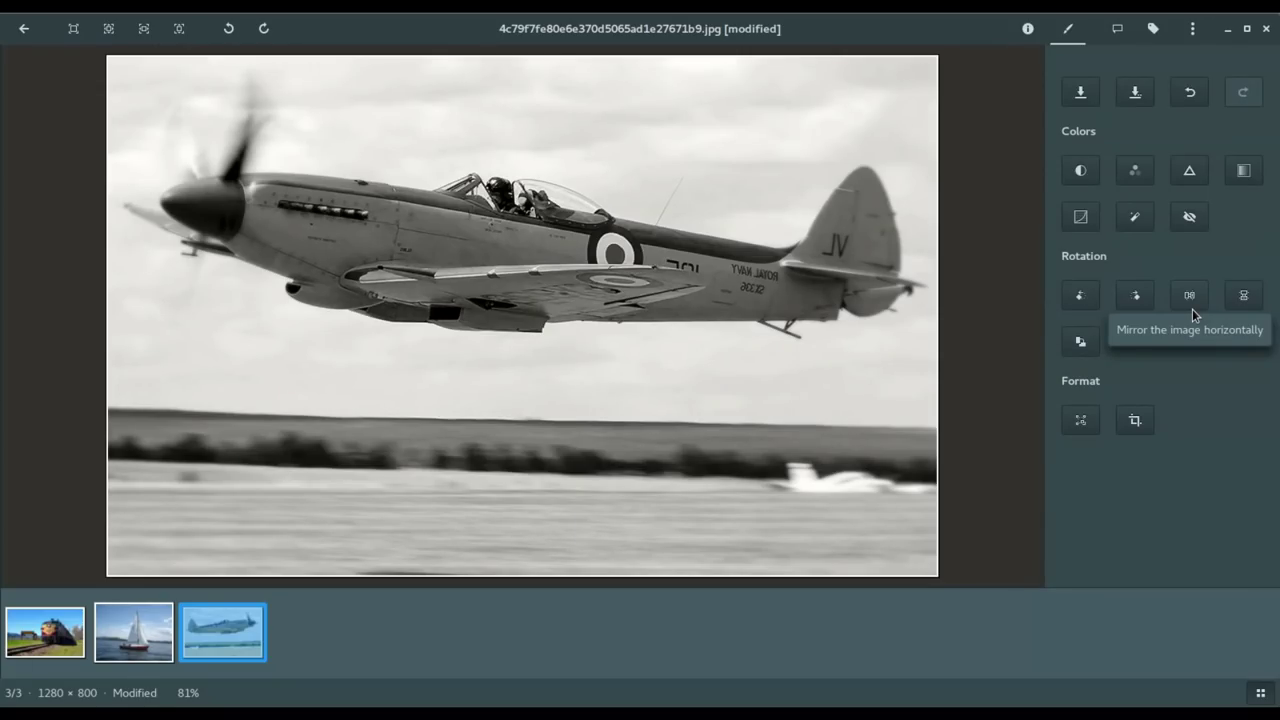
click(1246, 303)
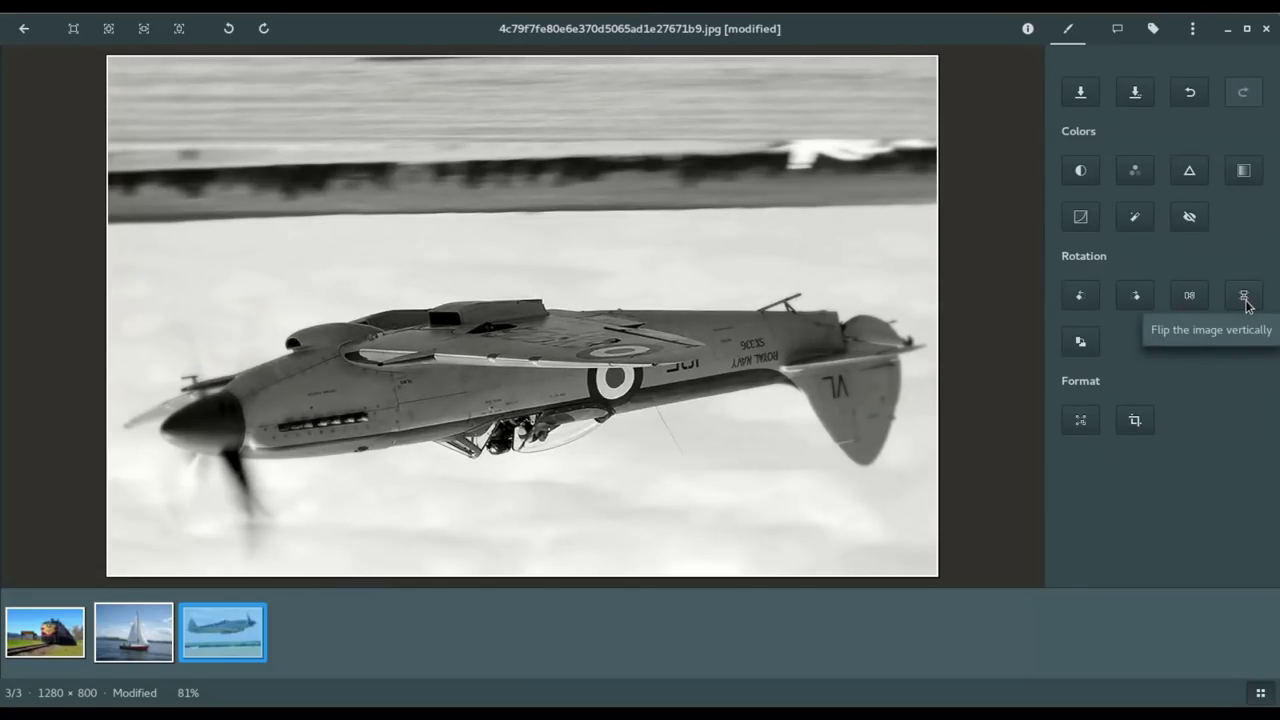
click(1249, 298)
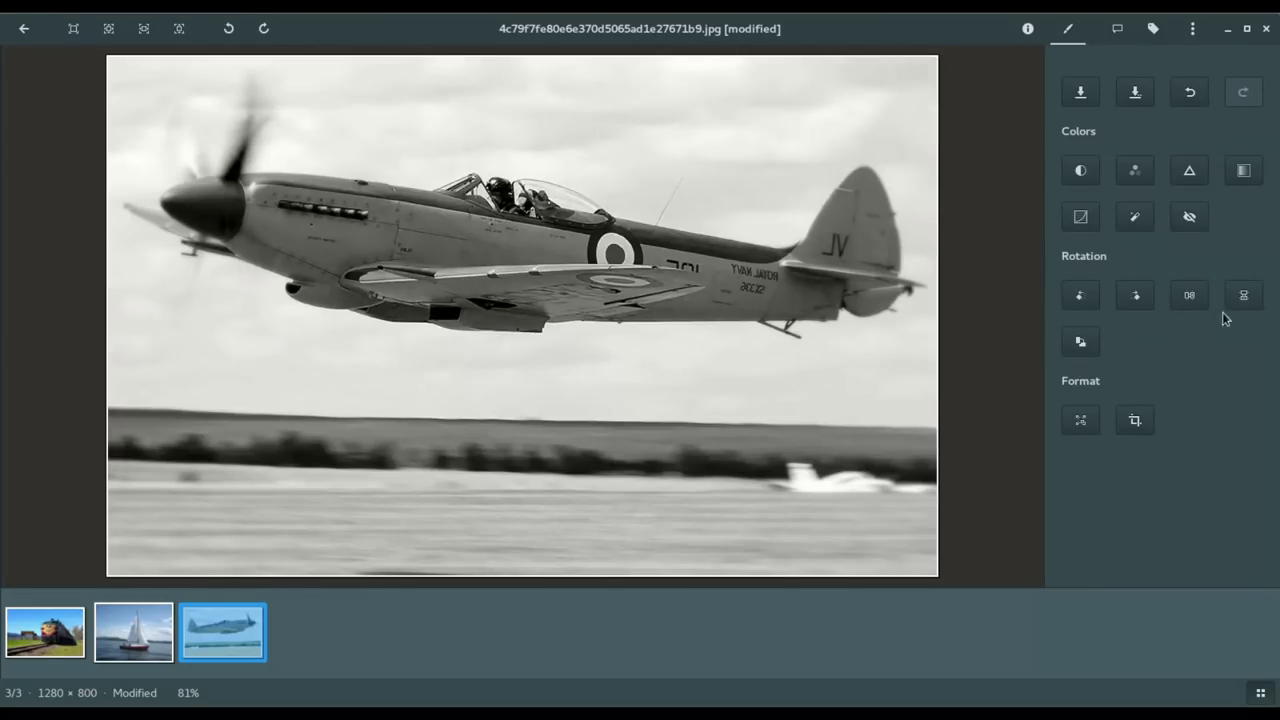
click(1079, 347)
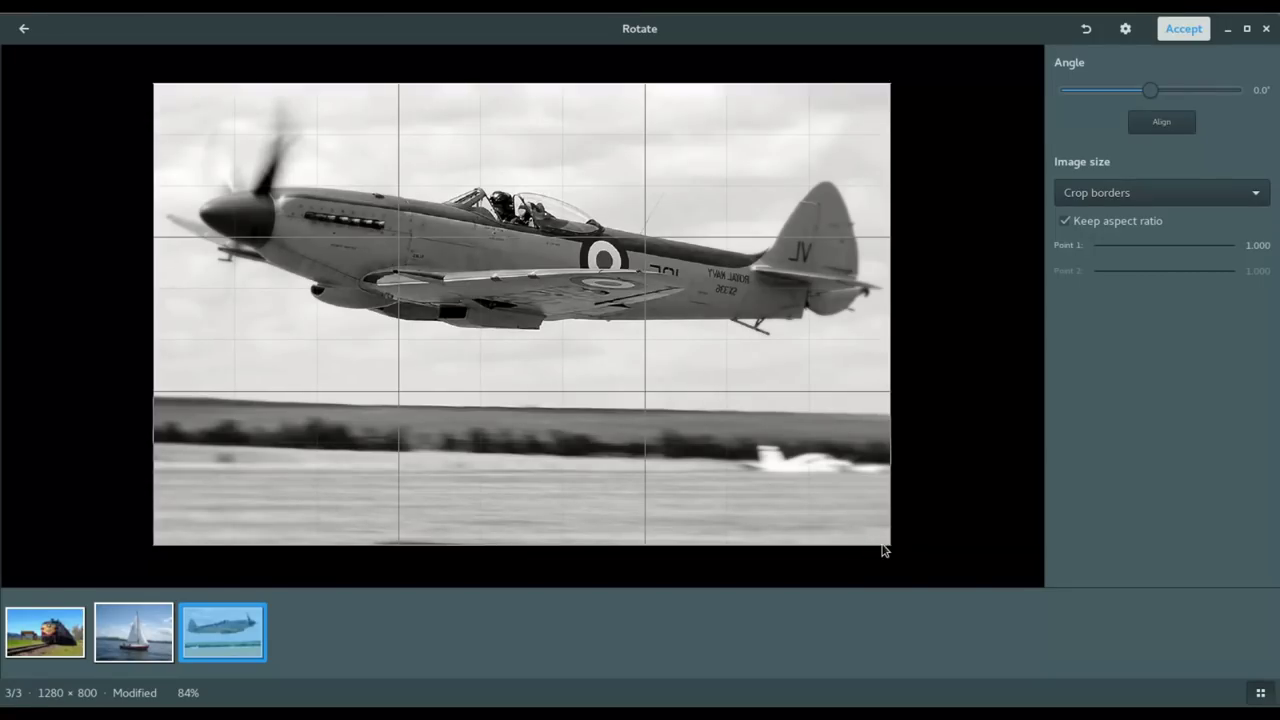
drag(883, 549, 743, 460)
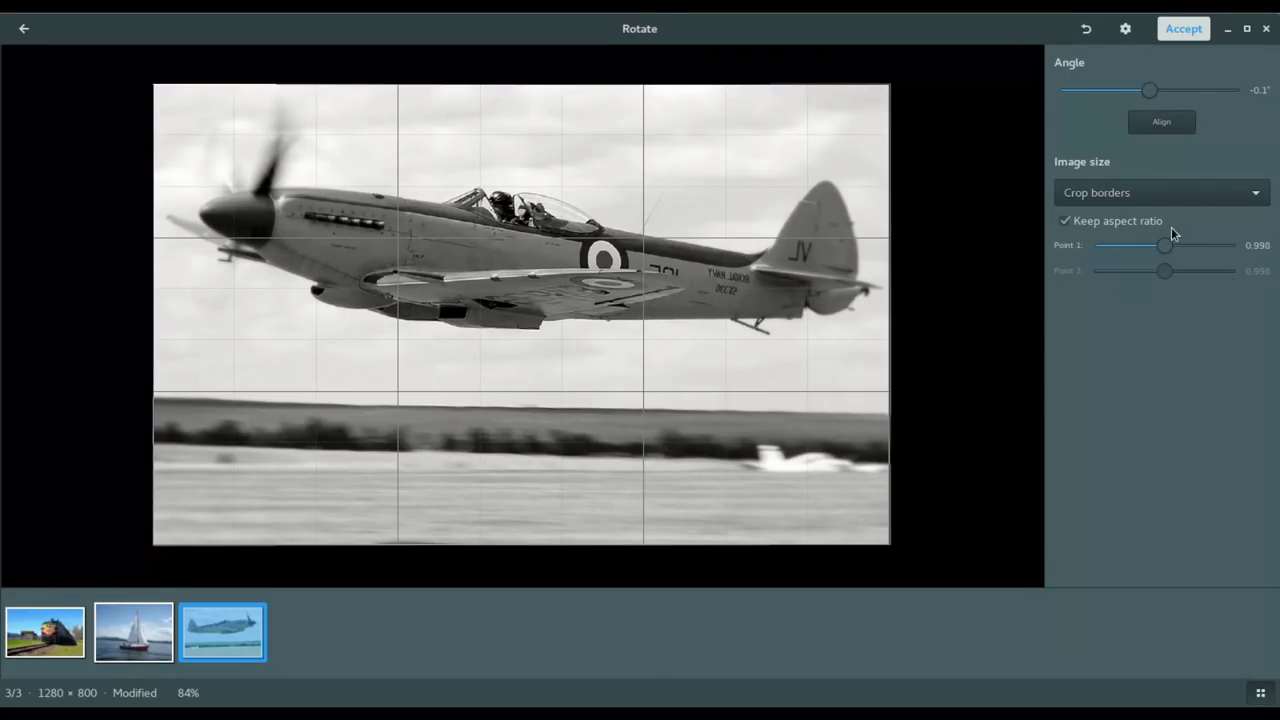
click(32, 32)
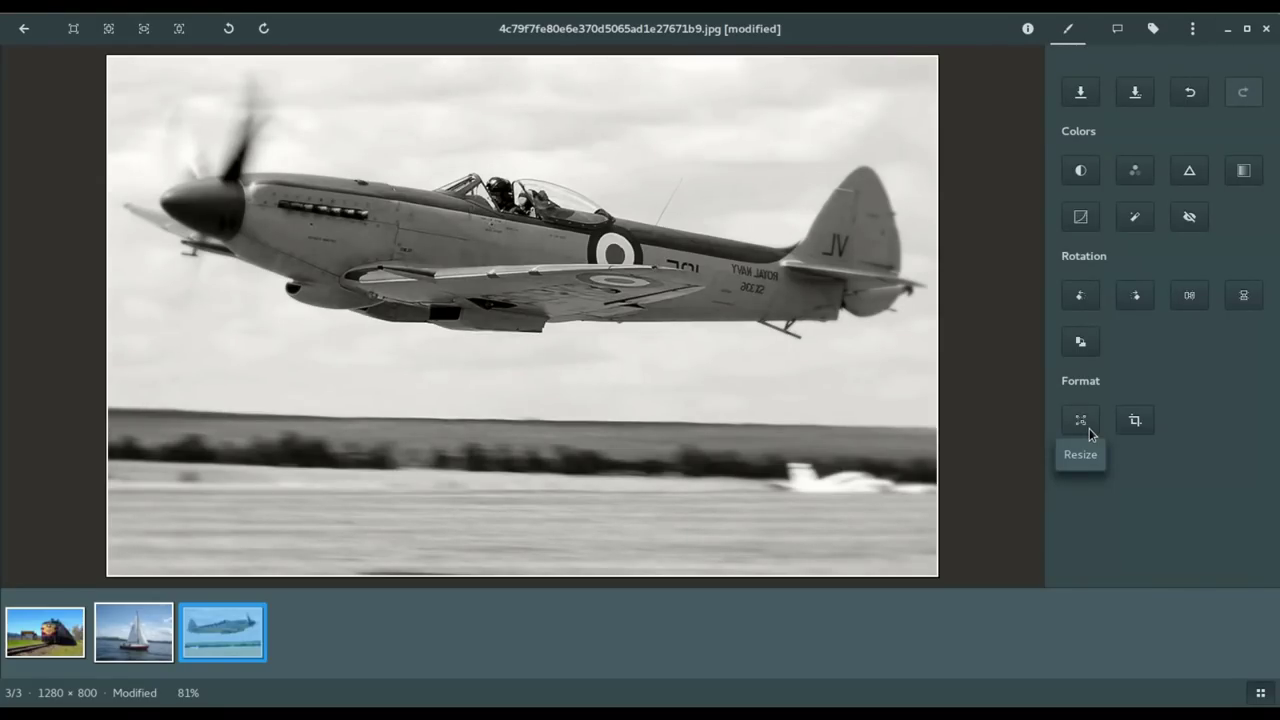
click(1089, 428)
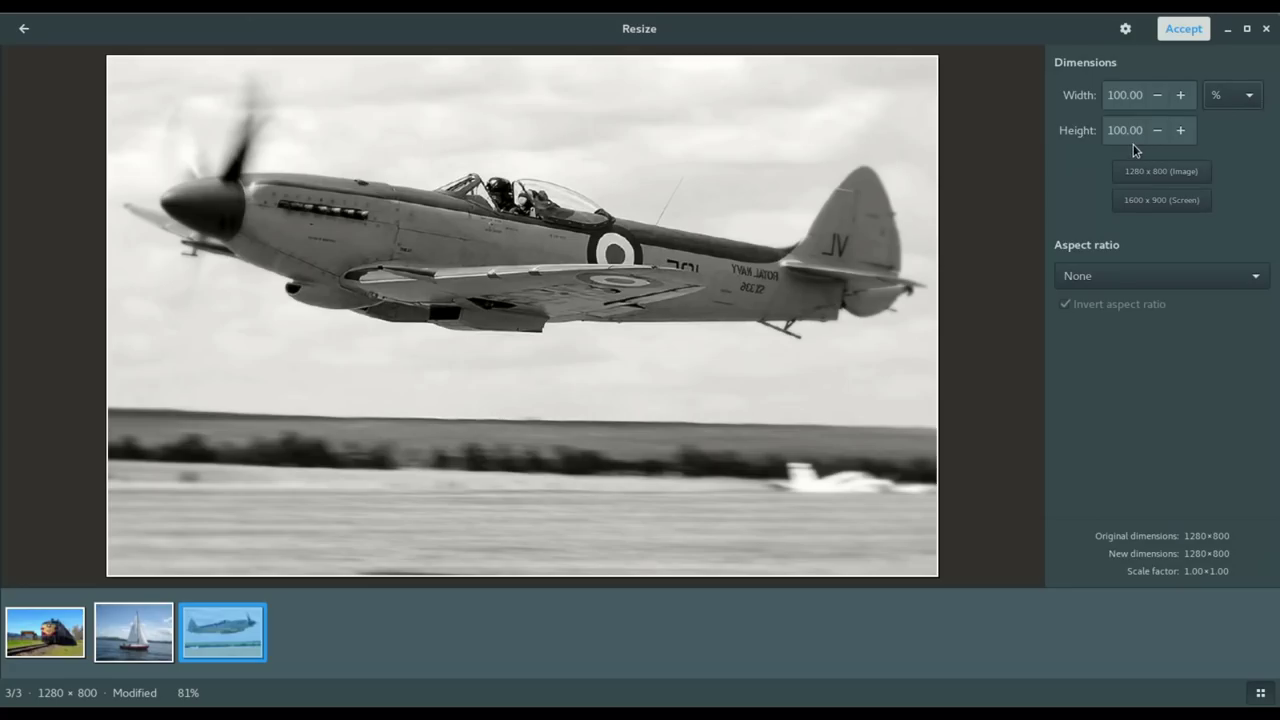
click(1168, 278)
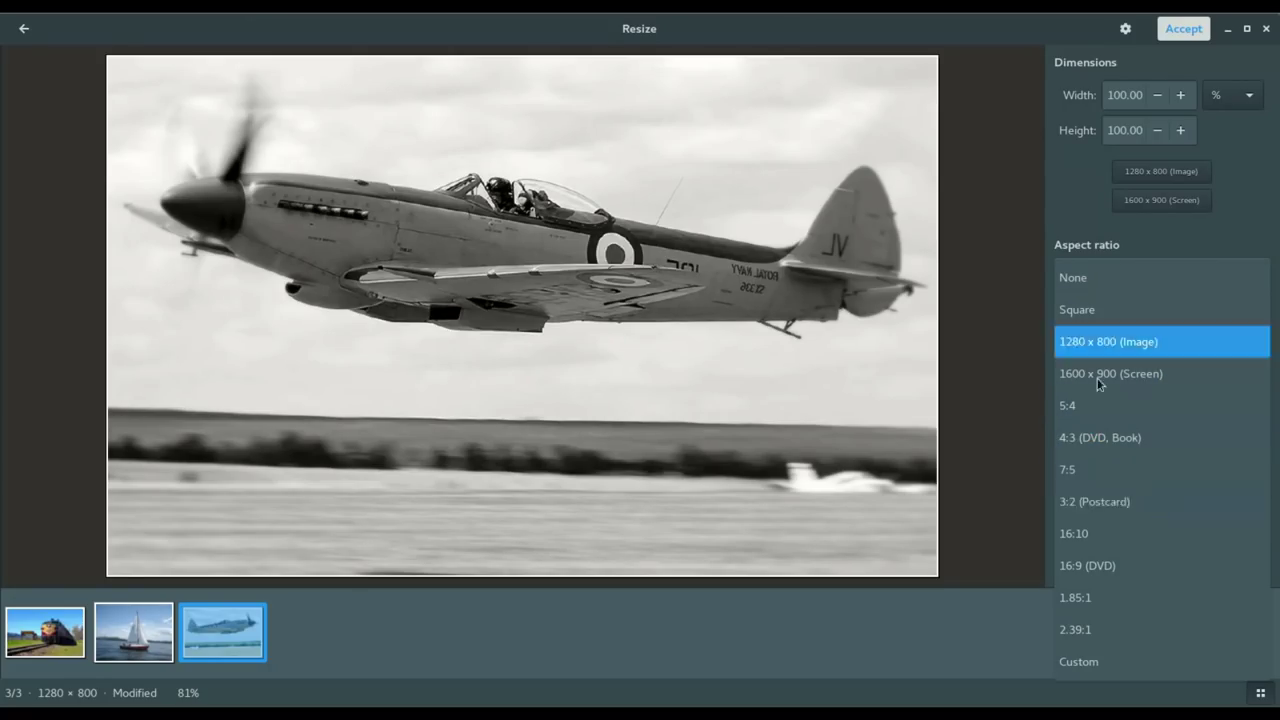
click(1068, 277)
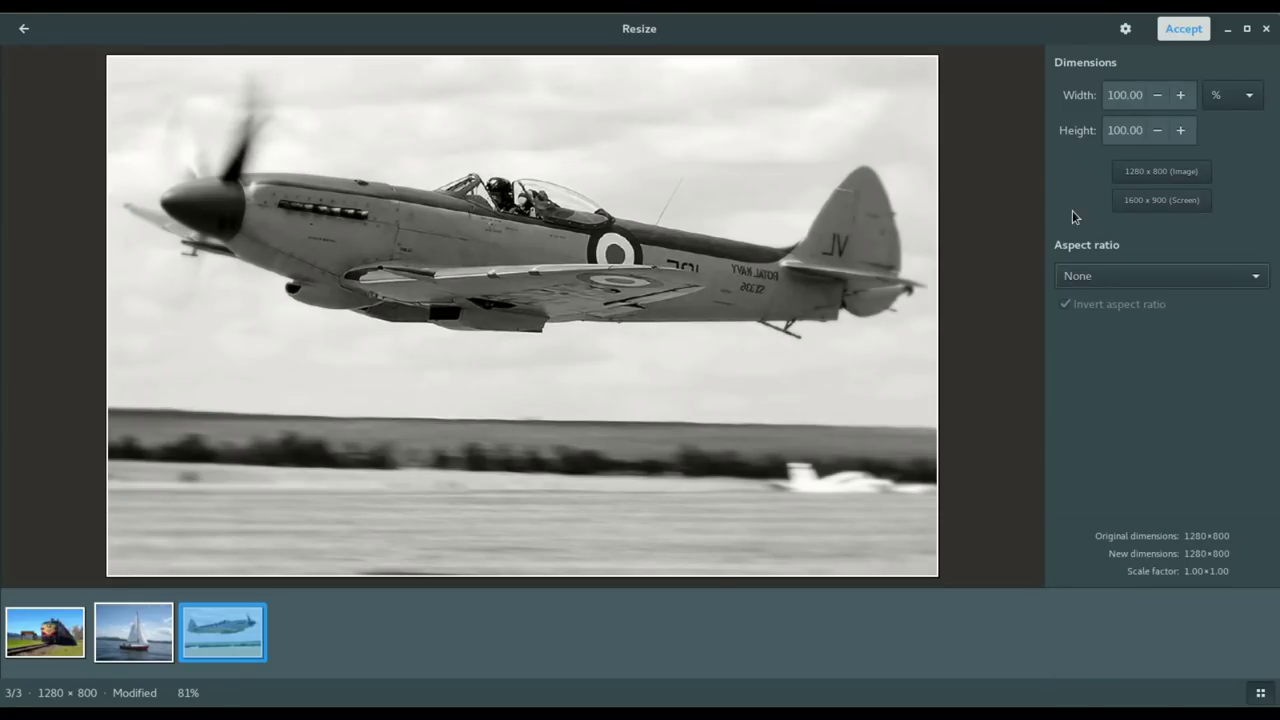
click(22, 30)
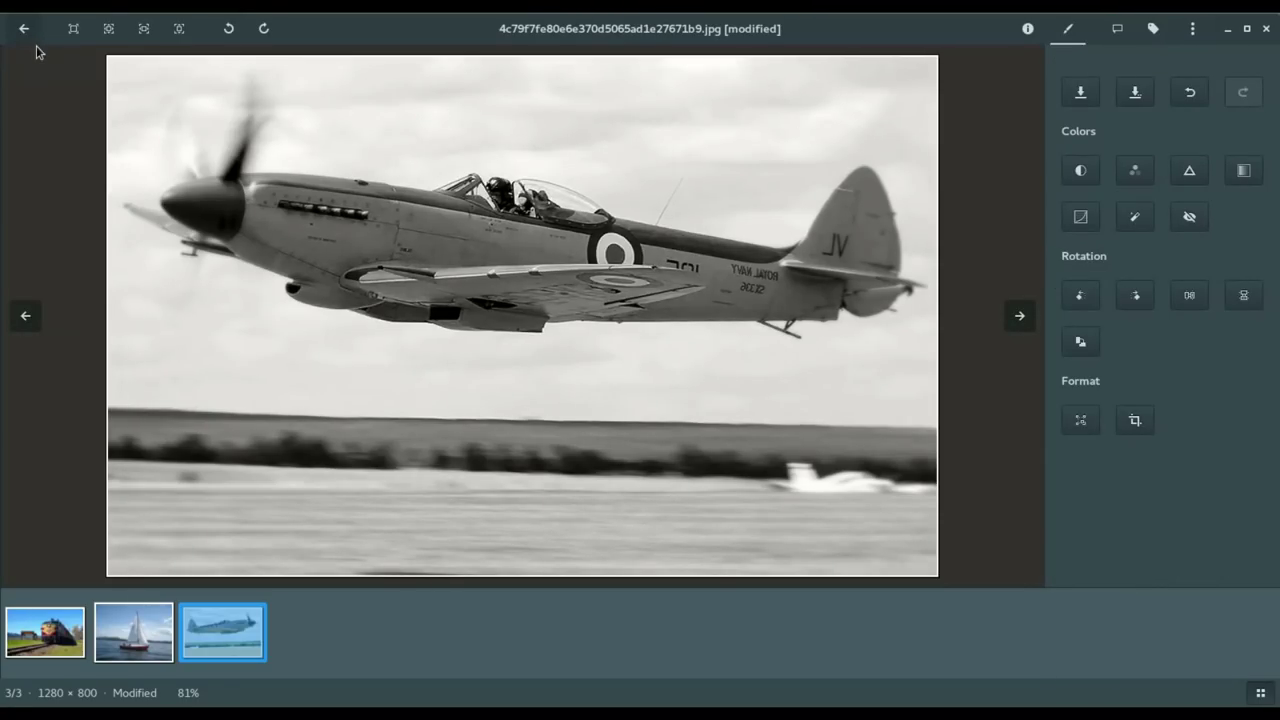
Start a crop with the aspect ratio left at None.
click(1142, 430)
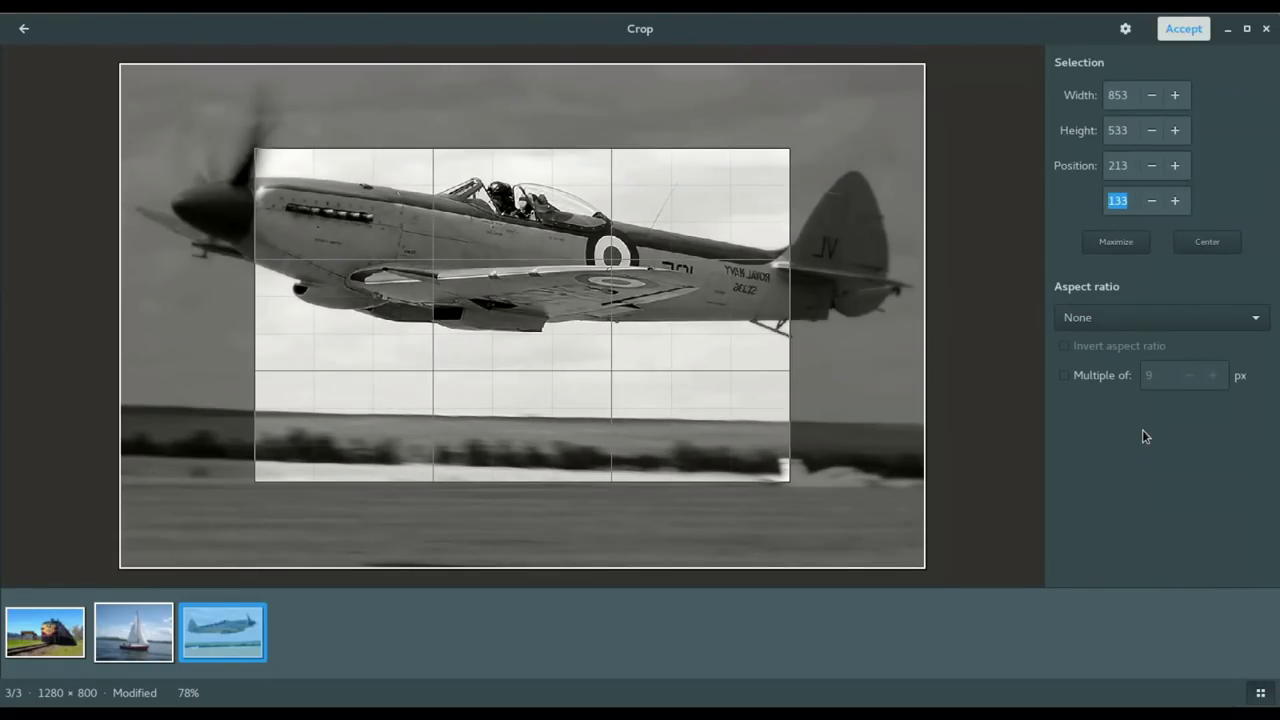
click(1113, 319)
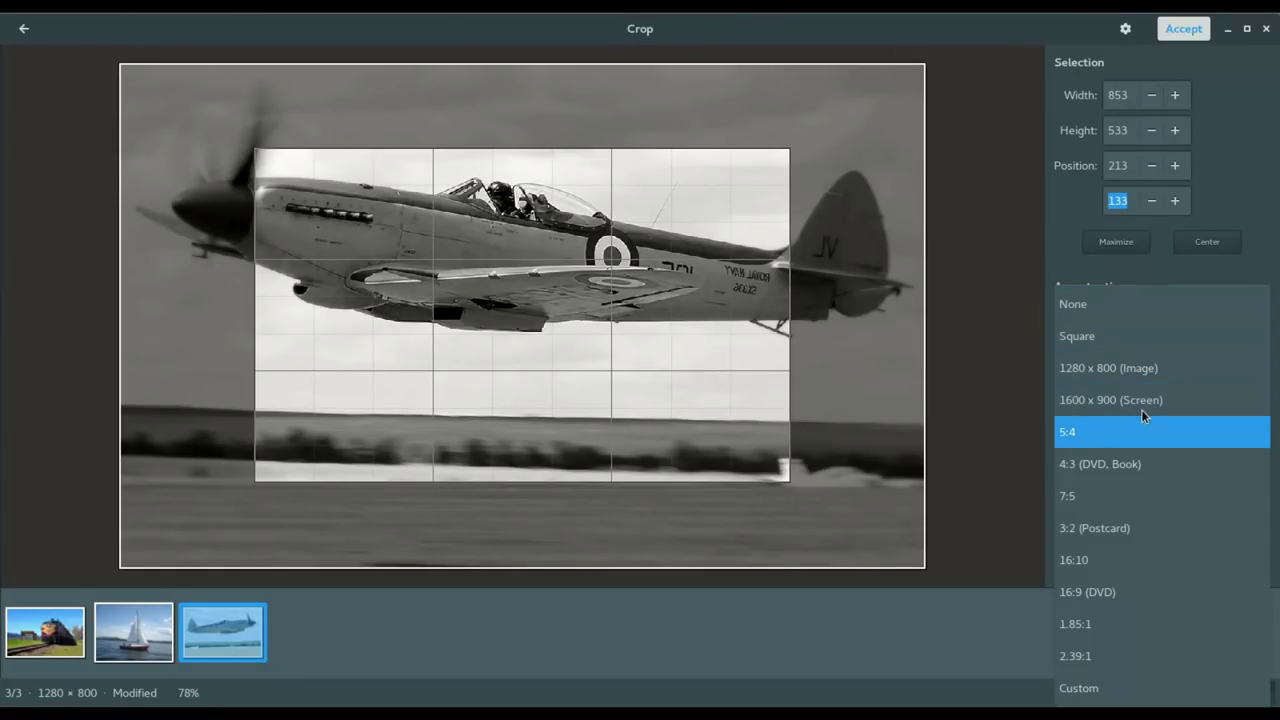
click(1117, 310)
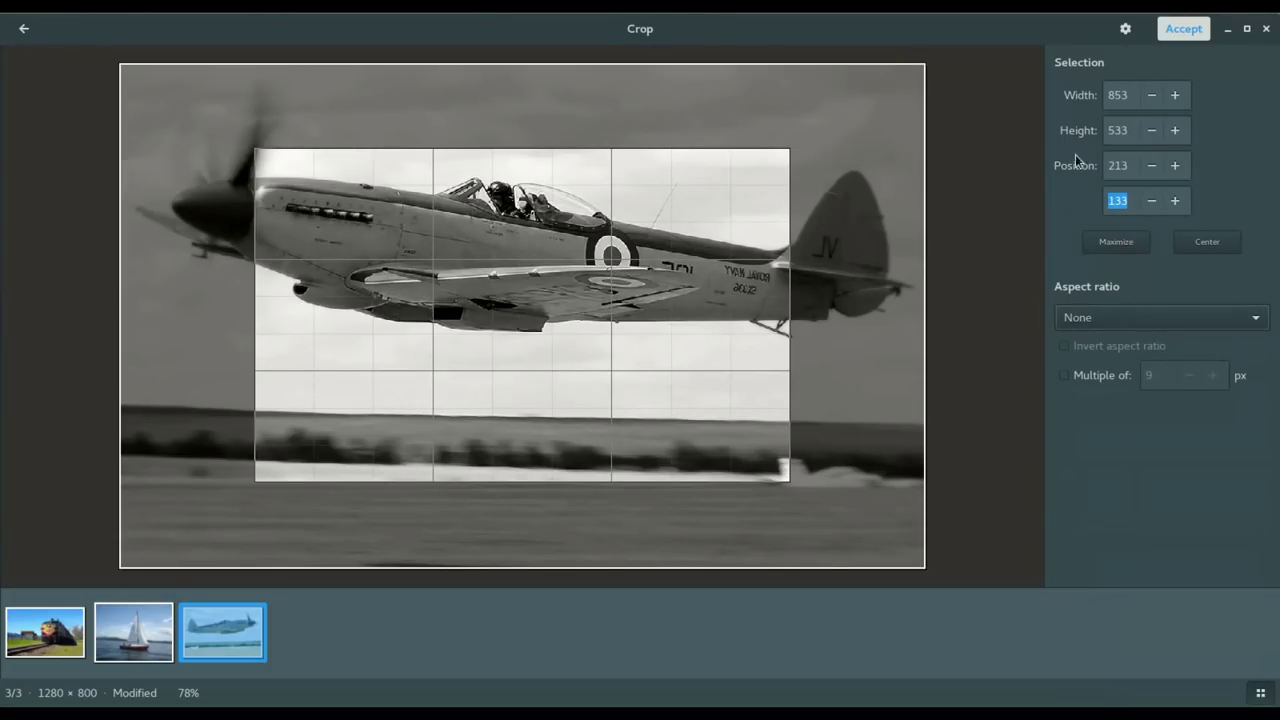
Adjust the crop to a 1268×400 strip around the plane, excluding the ground, and apply it.
drag(267, 163, 181, 132)
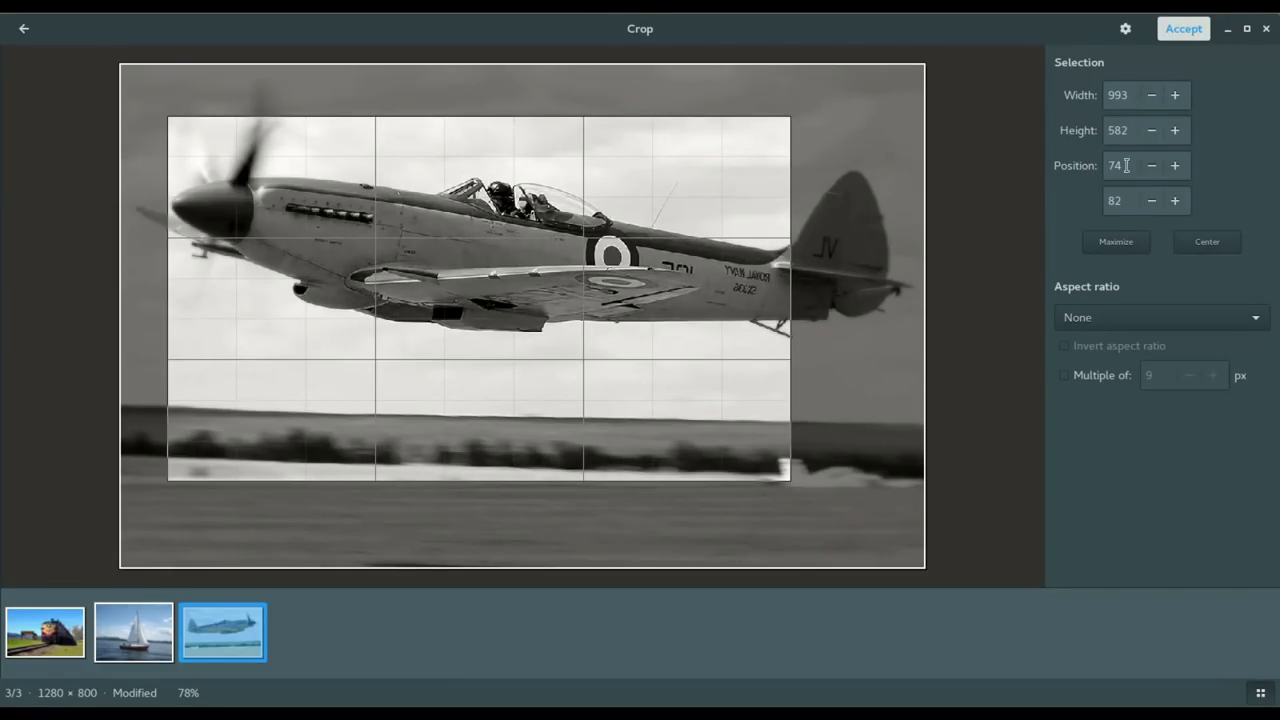
drag(791, 481, 922, 374)
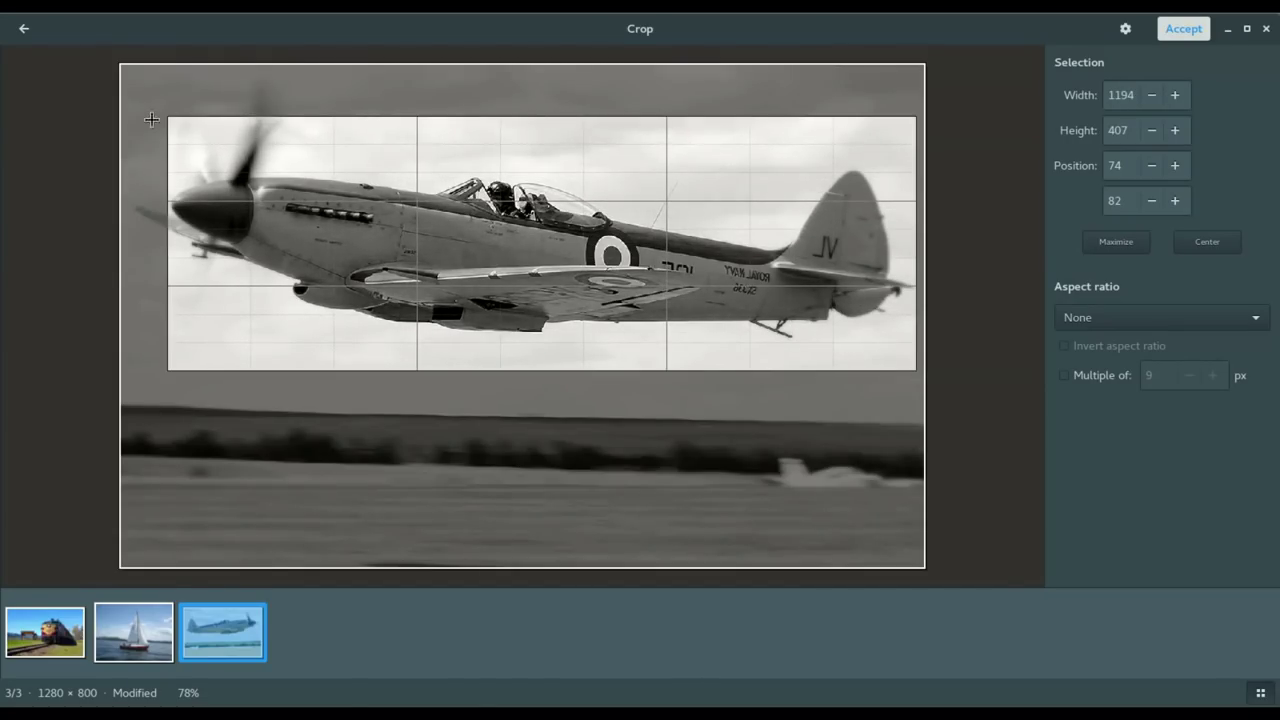
drag(177, 129, 123, 106)
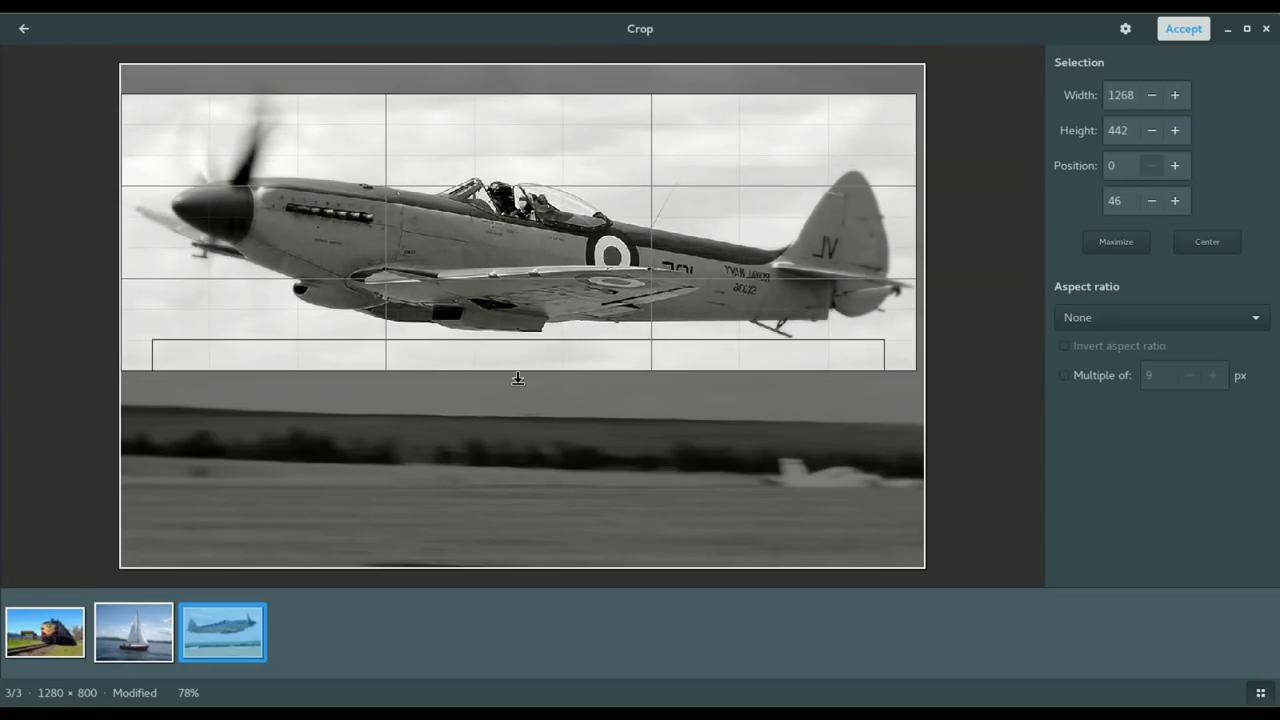
drag(516, 376, 515, 361)
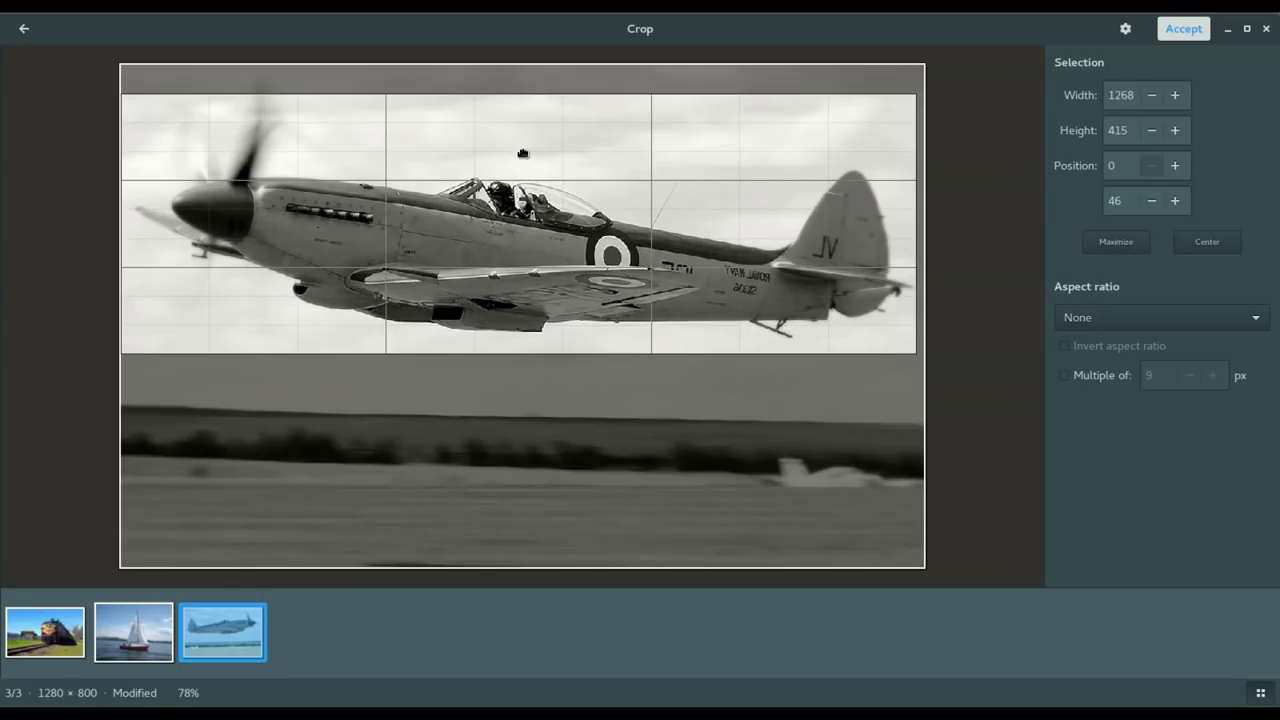
drag(529, 102, 528, 111)
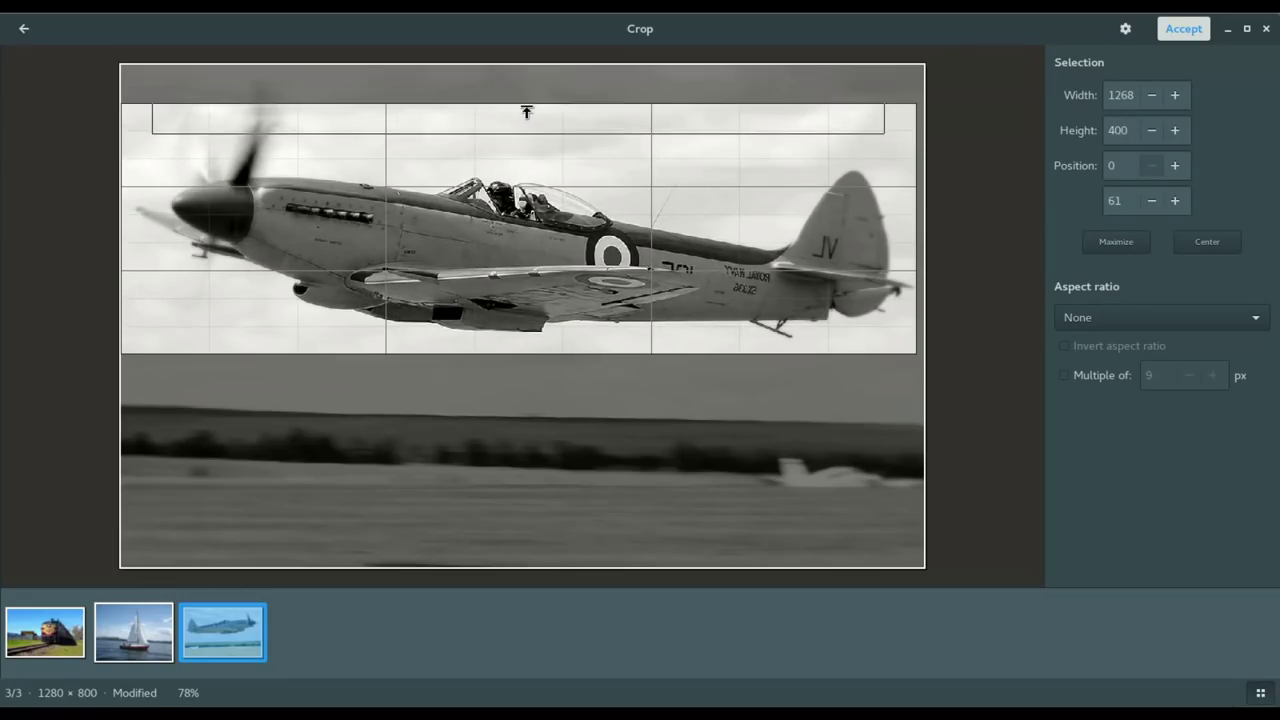
click(1184, 29)
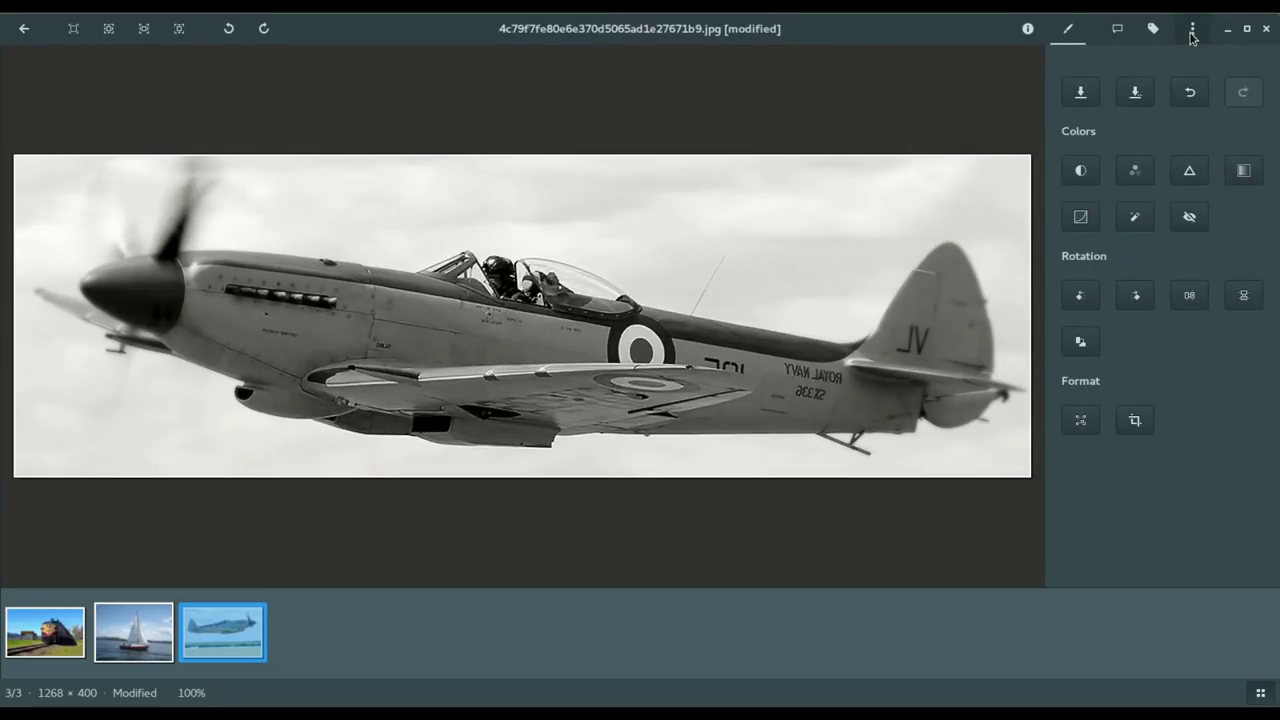